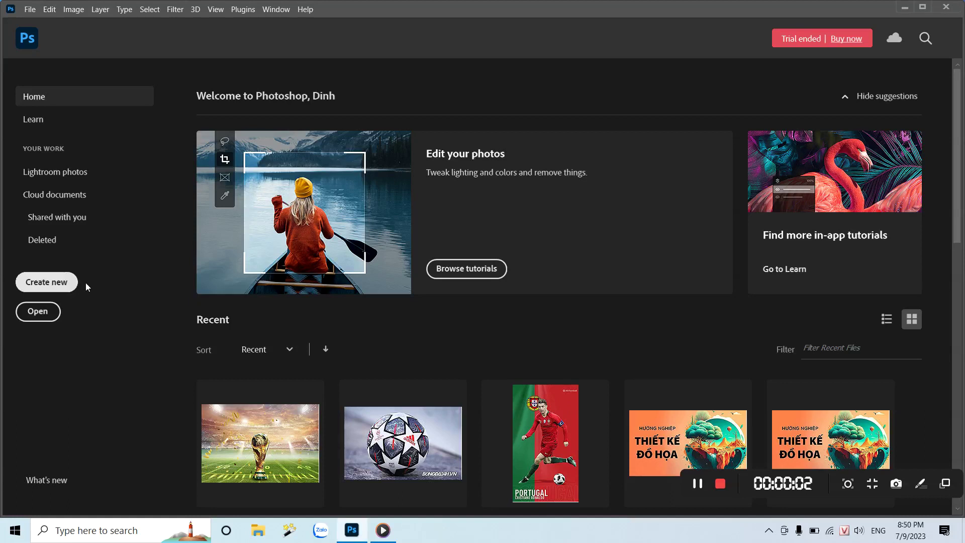
# Create a white A4 landscape document, 3508 × 2480 px at 300 ppi, from the Print presets.
pyautogui.click(57, 289)
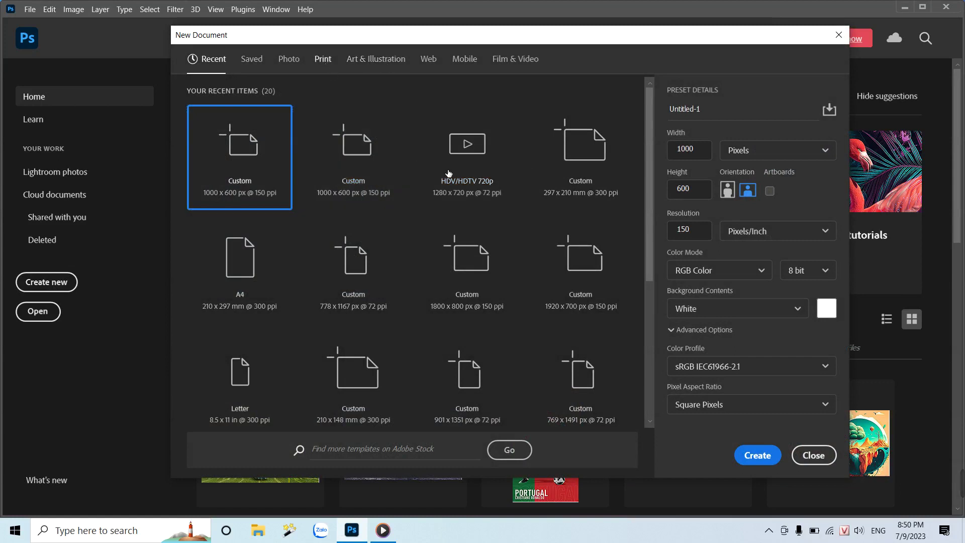
pyautogui.click(324, 62)
pyautogui.click(742, 195)
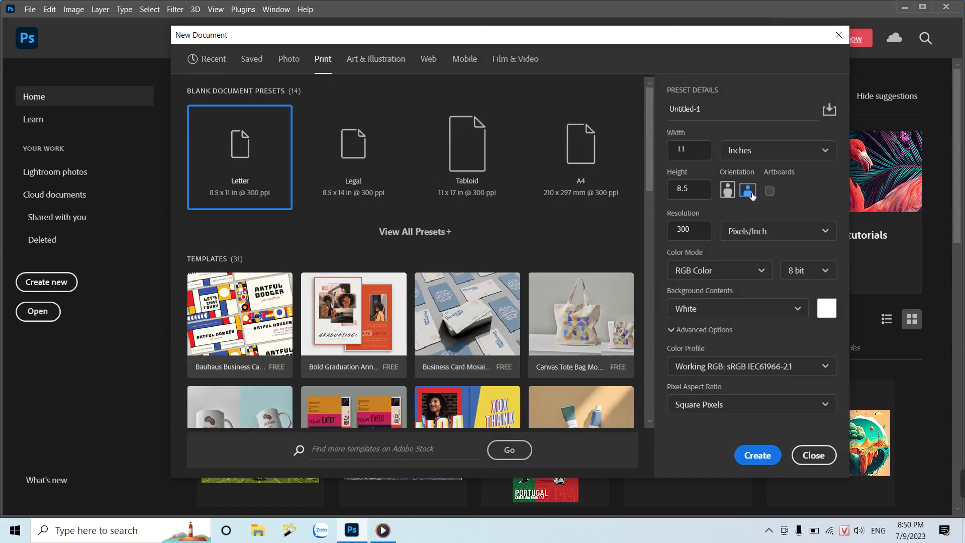
pyautogui.click(551, 182)
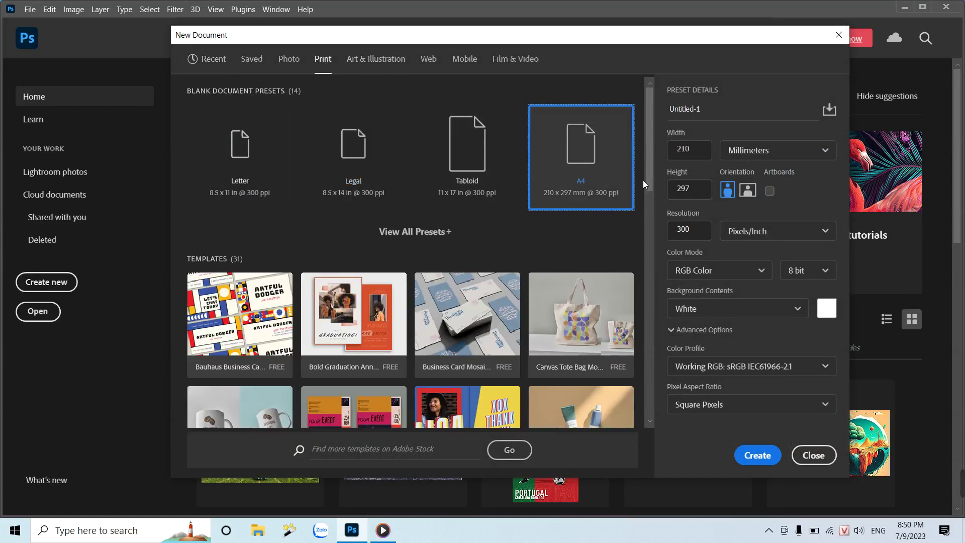
pyautogui.click(698, 239)
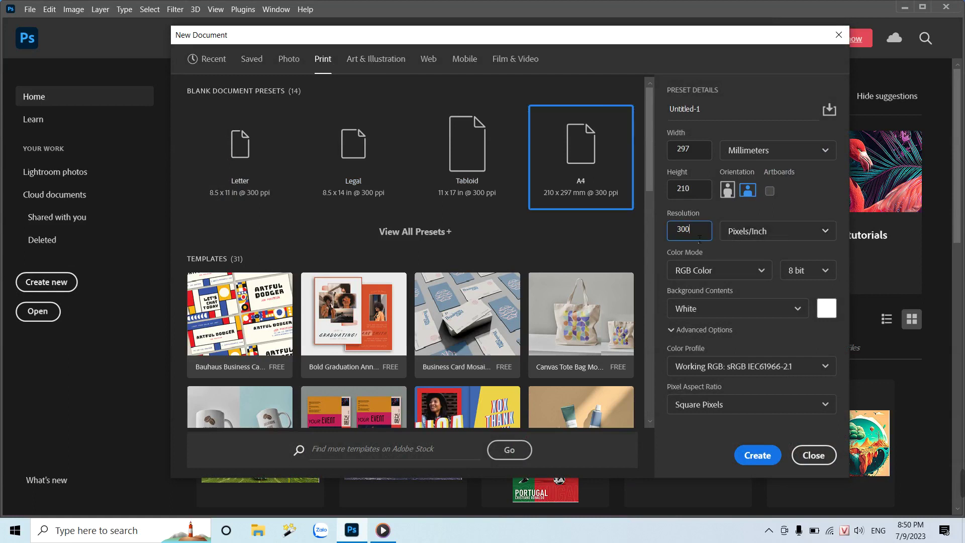
pyautogui.click(653, 236)
pyautogui.click(768, 457)
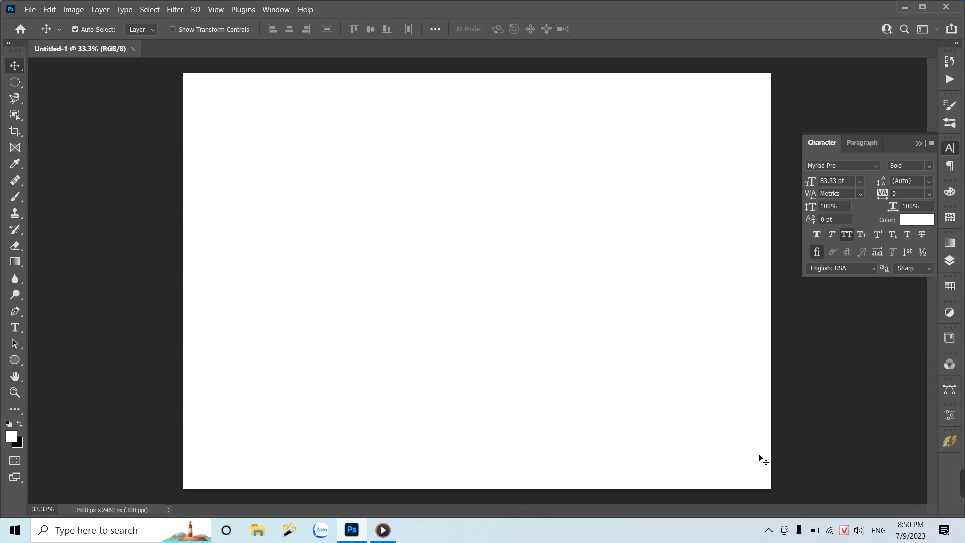
# Add a letter R text layer on the canvas's left in light grey #c5c3c3.
pyautogui.press('t')
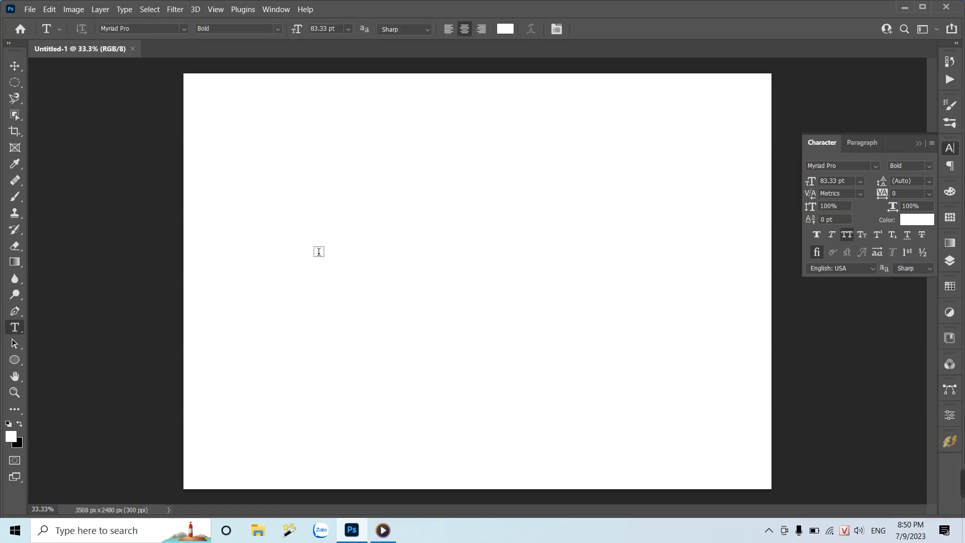
pyautogui.click(309, 242)
pyautogui.write('A')
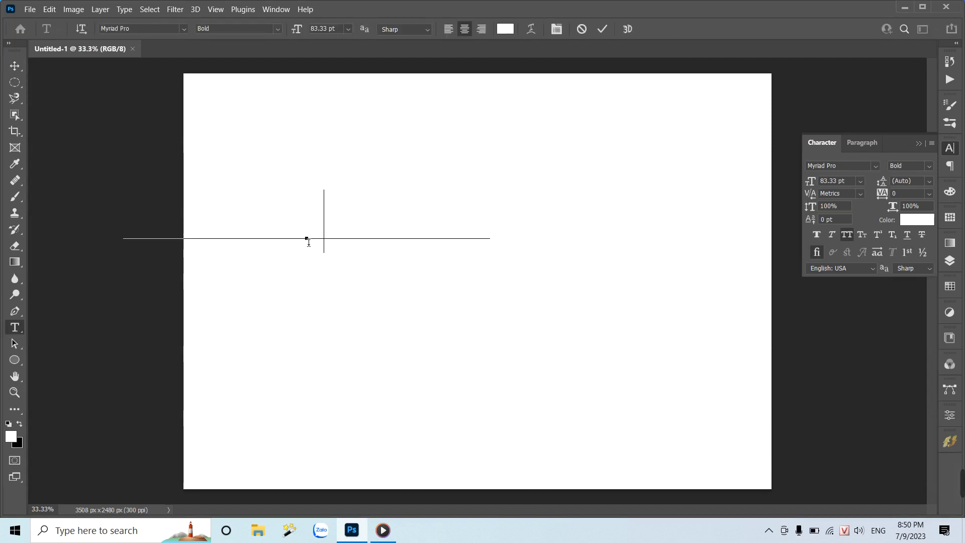
pyautogui.hotkey('ctrl', 'a')
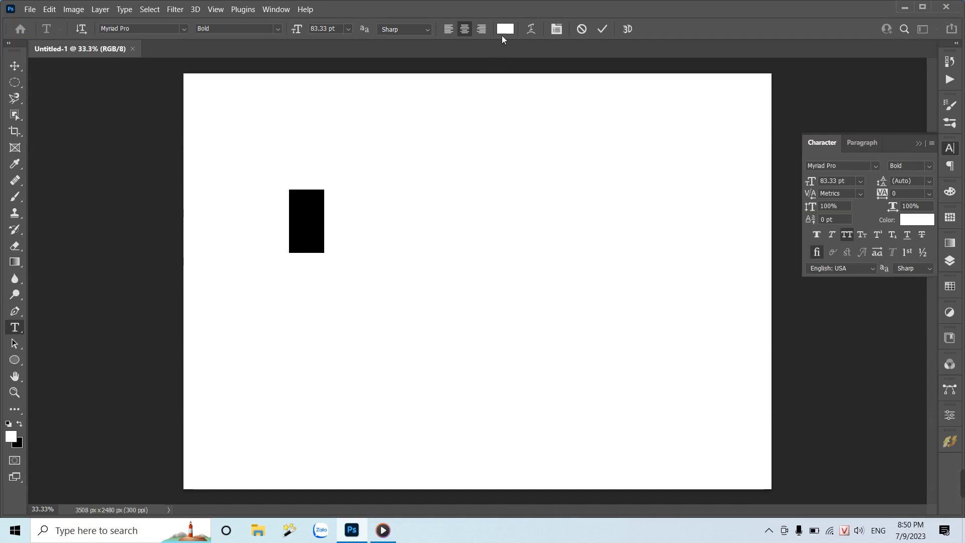
pyautogui.click(505, 28)
pyautogui.click(525, 152)
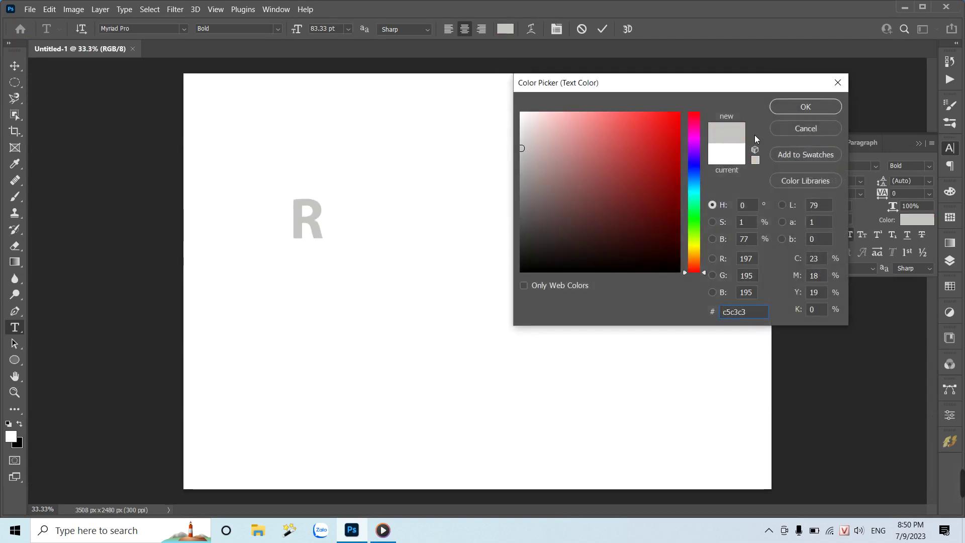
pyautogui.click(805, 107)
pyautogui.click(15, 66)
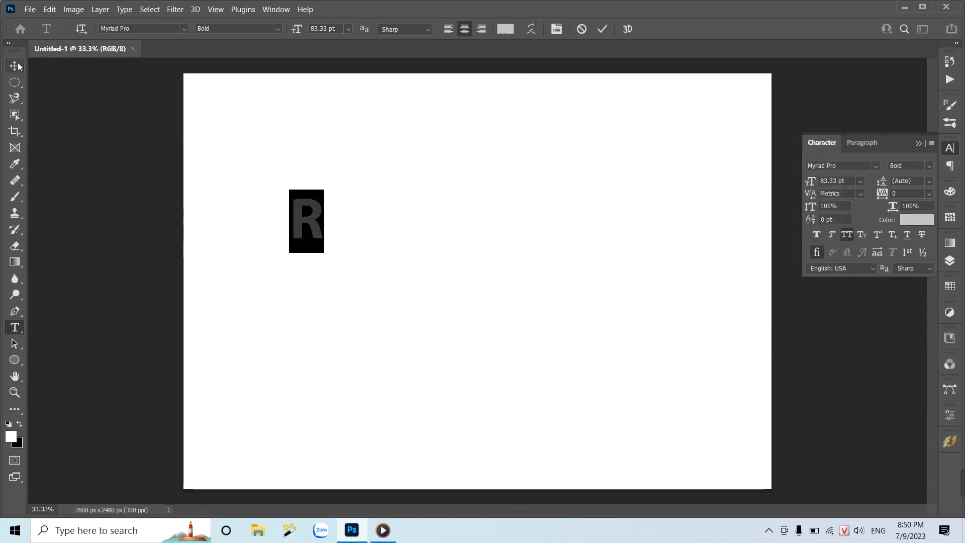
# Scale the R up about 437% to 364.06 pt and reposition it.
pyautogui.hotkey('ctrl', 't')
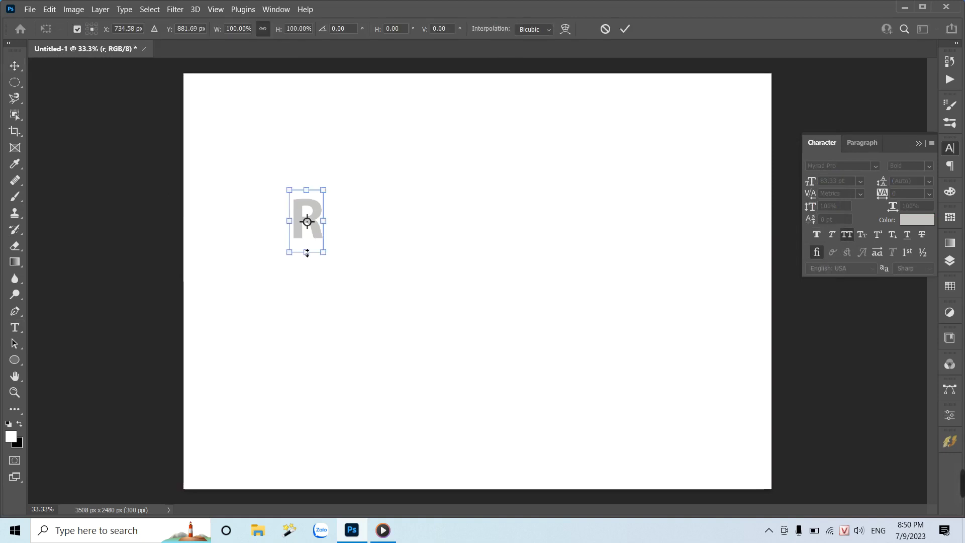
pyautogui.moveTo(307, 252); pyautogui.dragTo(325, 463)
pyautogui.moveTo(292, 259); pyautogui.dragTo(277, 232)
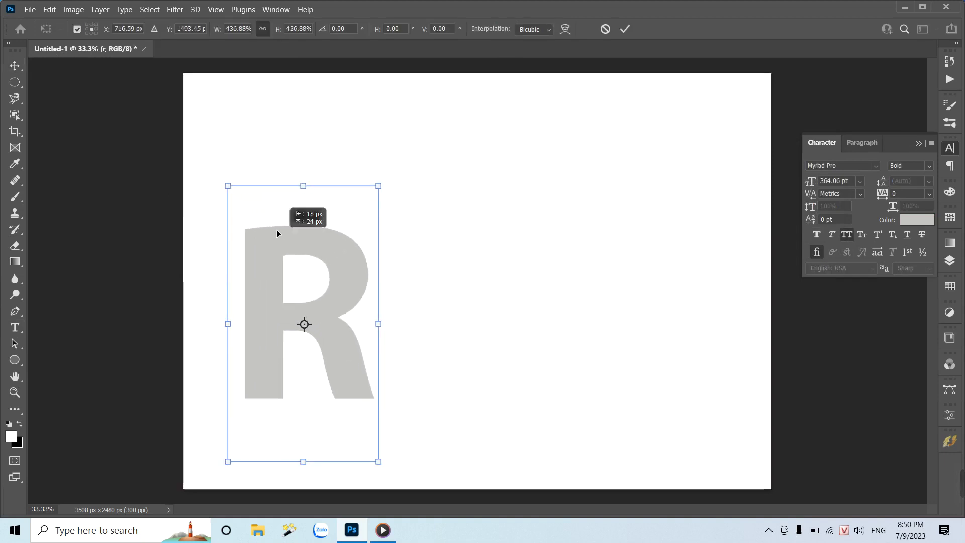
pyautogui.press('Return')
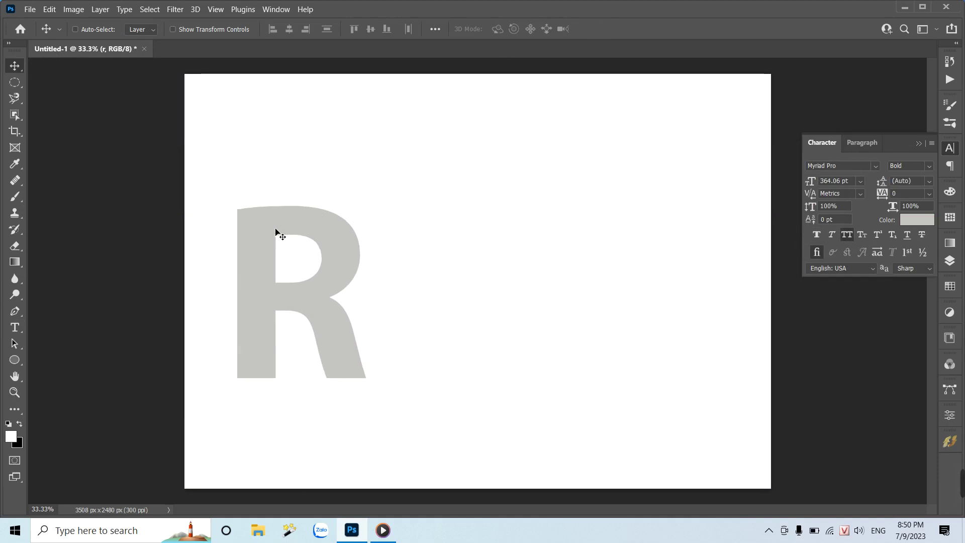
pyautogui.hotkey('ctrl', '-')
pyautogui.hotkey('ctrl', '-')
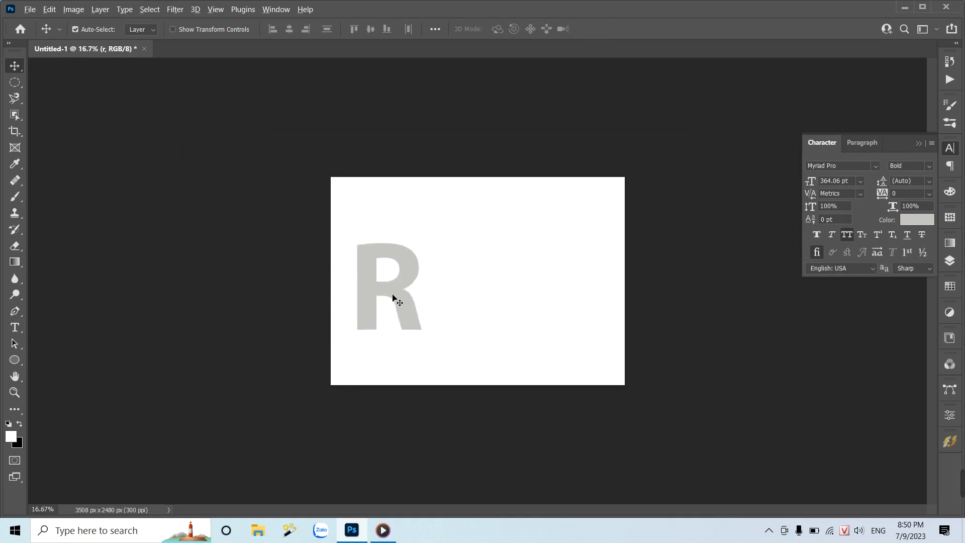
# Duplicate the R to the right of the original and select the copy's letter.
pyautogui.keyDown('alt'); pyautogui.moveTo(390, 296); pyautogui.dragTo(507, 306); pyautogui.keyUp('alt')
pyautogui.press('t')
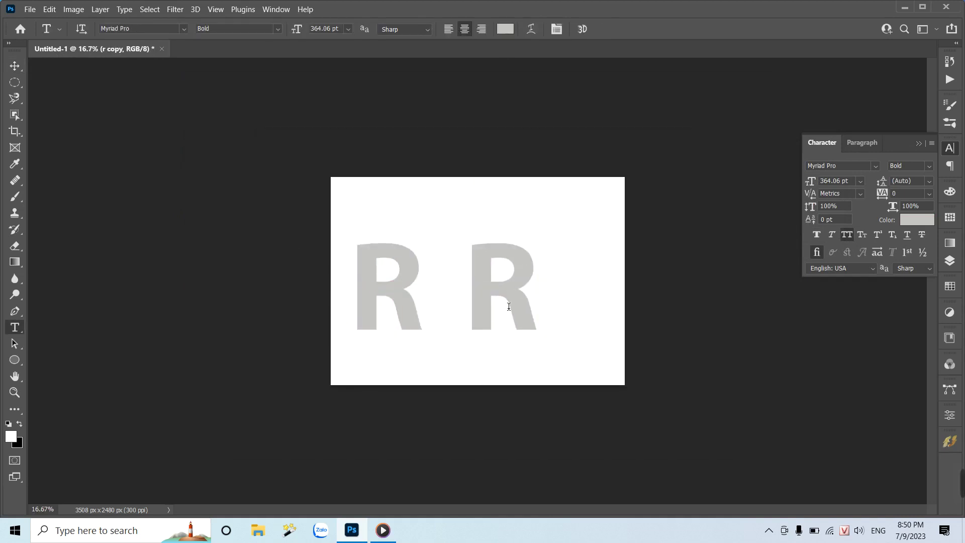
pyautogui.click(508, 302)
pyautogui.hotkey('ctrl', 'a')
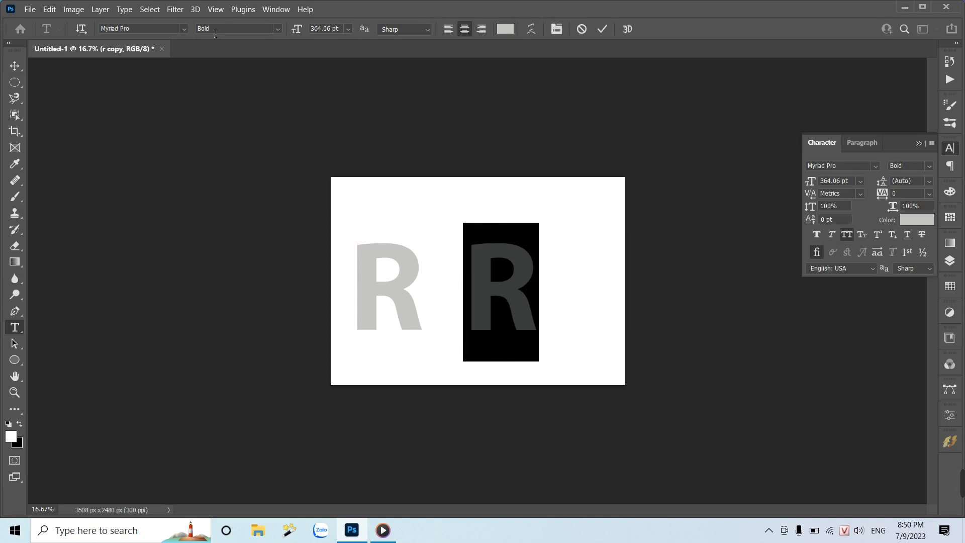
# Preview the UTM fonts on the copied R and apply UTM Banque Bold.
pyautogui.click(149, 31)
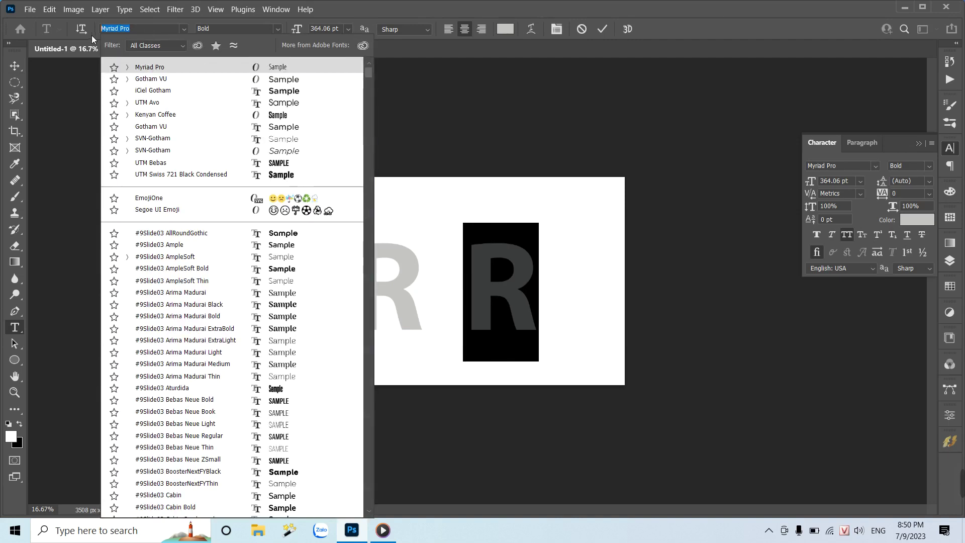
pyautogui.write('utm')
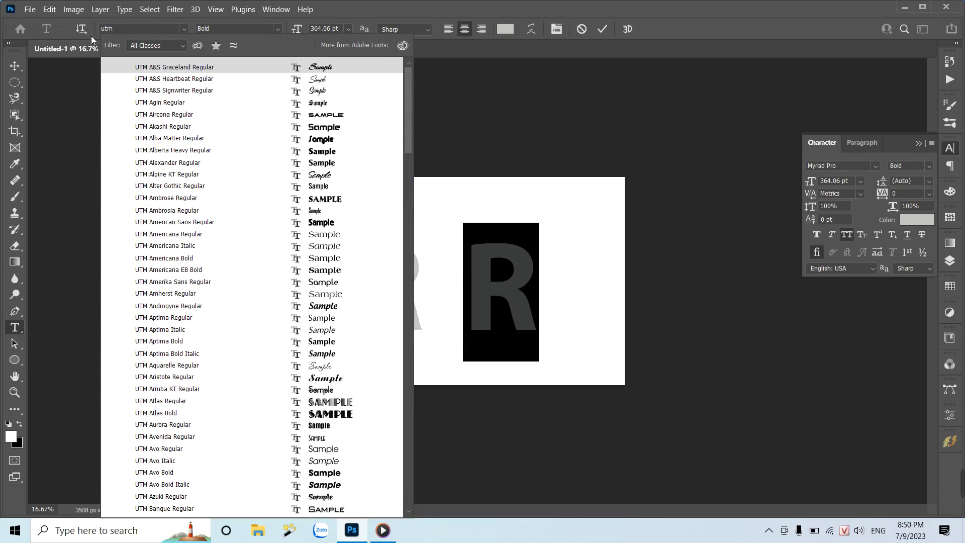
pyautogui.press('Down')
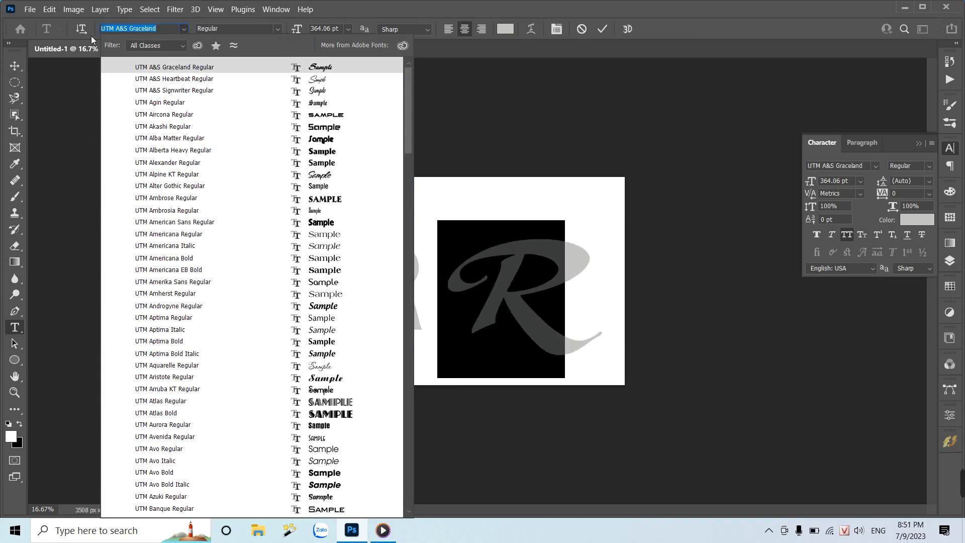
pyautogui.press('Down')
pyautogui.press('Down')
pyautogui.press('Down')
pyautogui.press('Down')
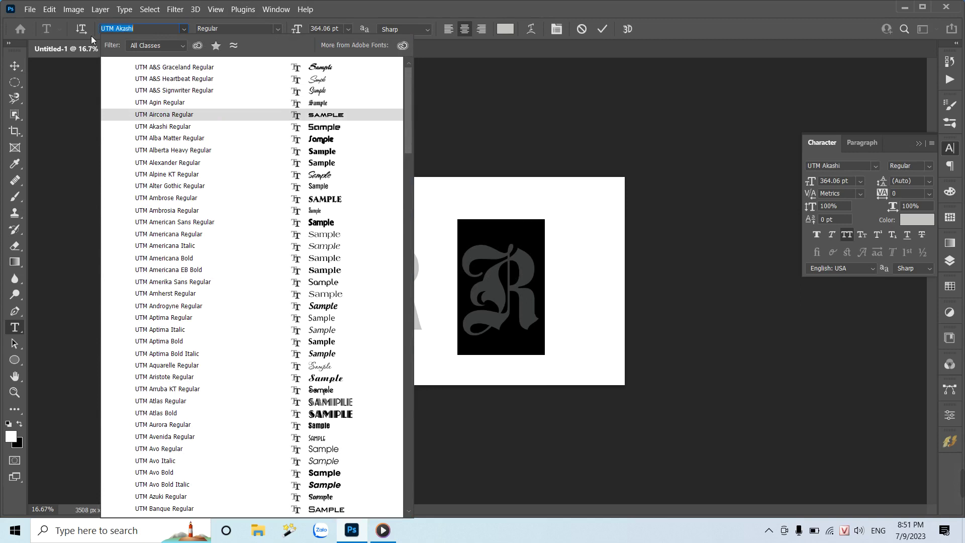
pyautogui.press('Down')
pyautogui.press('Down')
pyautogui.press('Down')
pyautogui.press('Down')
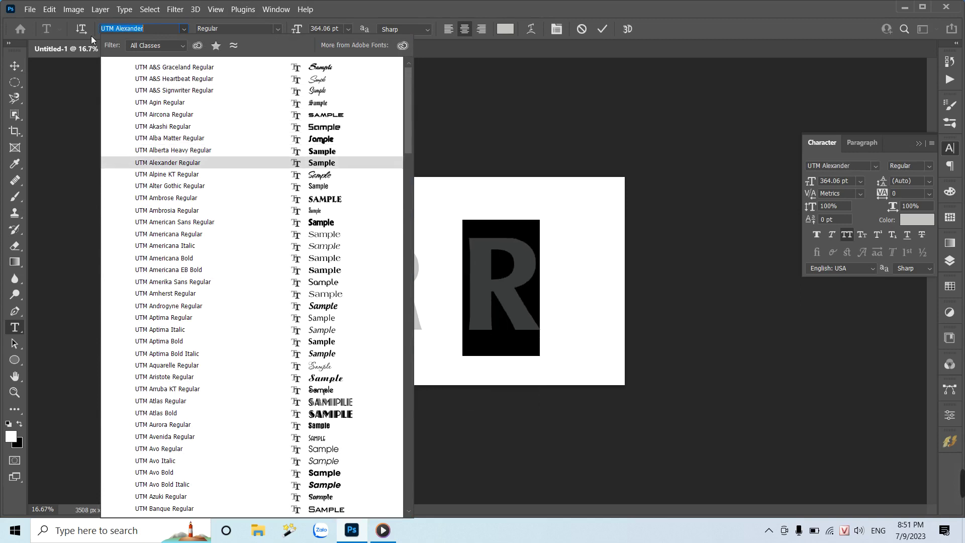
pyautogui.press('Down')
pyautogui.press('Down')
pyautogui.press('Down')
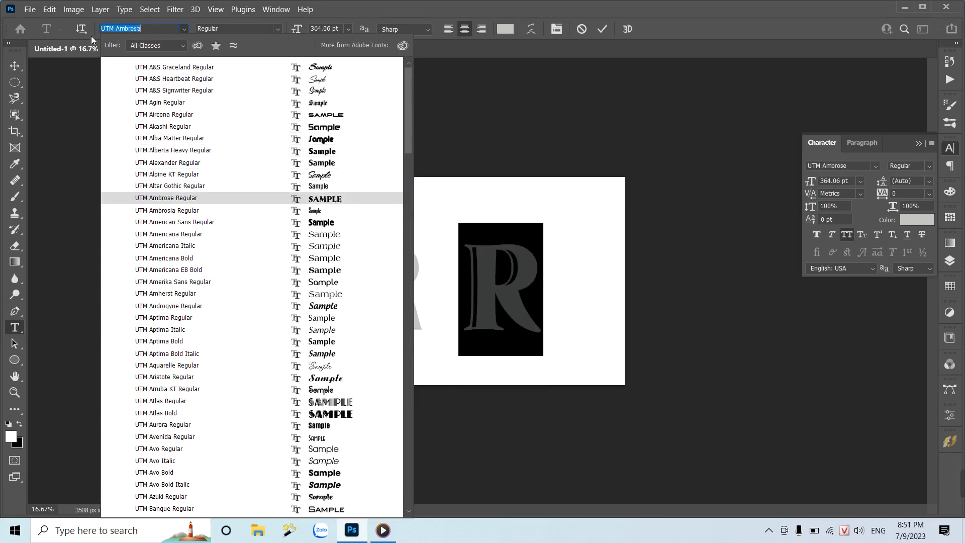
pyautogui.press('Down')
pyautogui.press('Down')
pyautogui.press('Down')
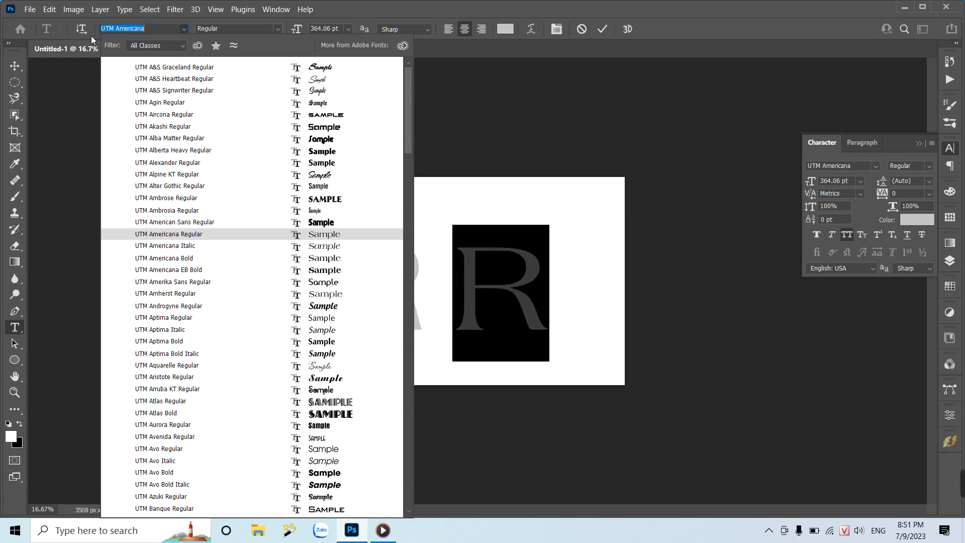
pyautogui.press('Down')
pyautogui.press('Down')
pyautogui.press('Down')
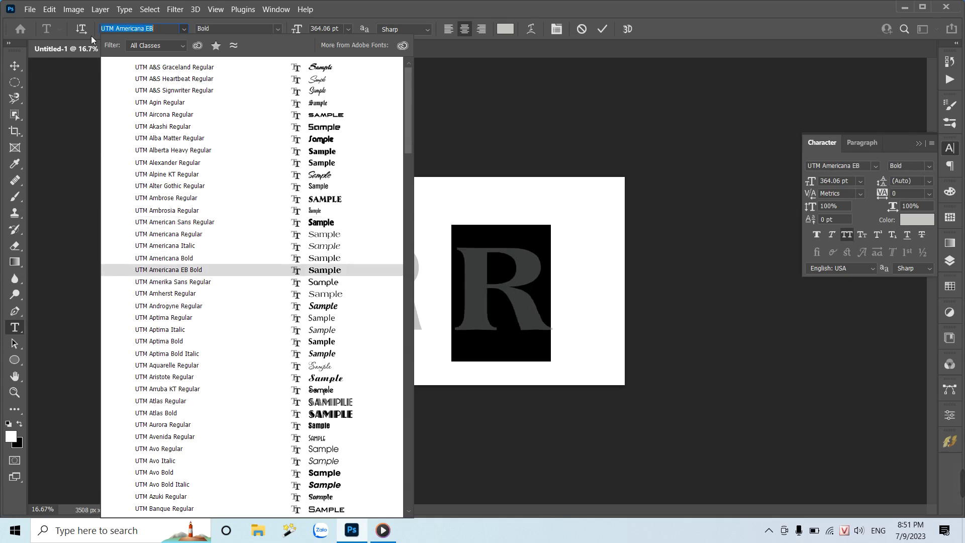
pyautogui.press('Down')
pyautogui.press('Down')
pyautogui.press('Down')
pyautogui.press('Down')
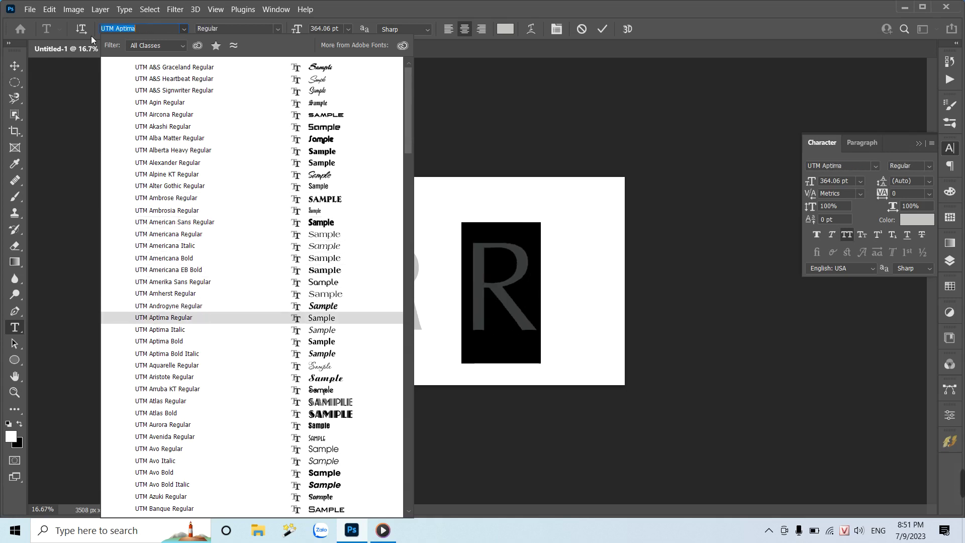
pyautogui.press('Down')
pyautogui.press('Down')
pyautogui.press('Down')
pyautogui.press('Down')
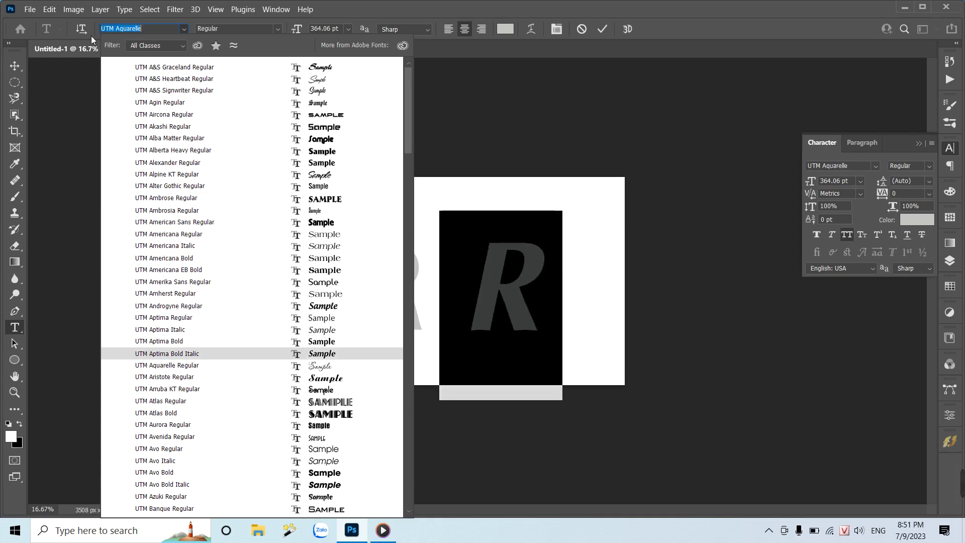
pyautogui.press('Down')
pyautogui.press('Down')
pyautogui.press('Down')
pyautogui.press('Down')
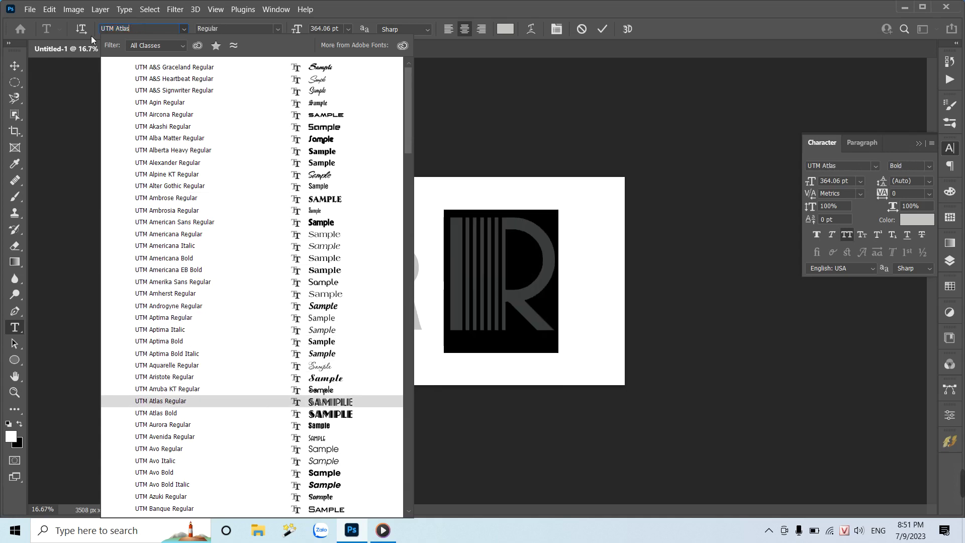
pyautogui.press('Down')
pyautogui.press('Down')
pyautogui.press('Down')
pyautogui.press('Down')
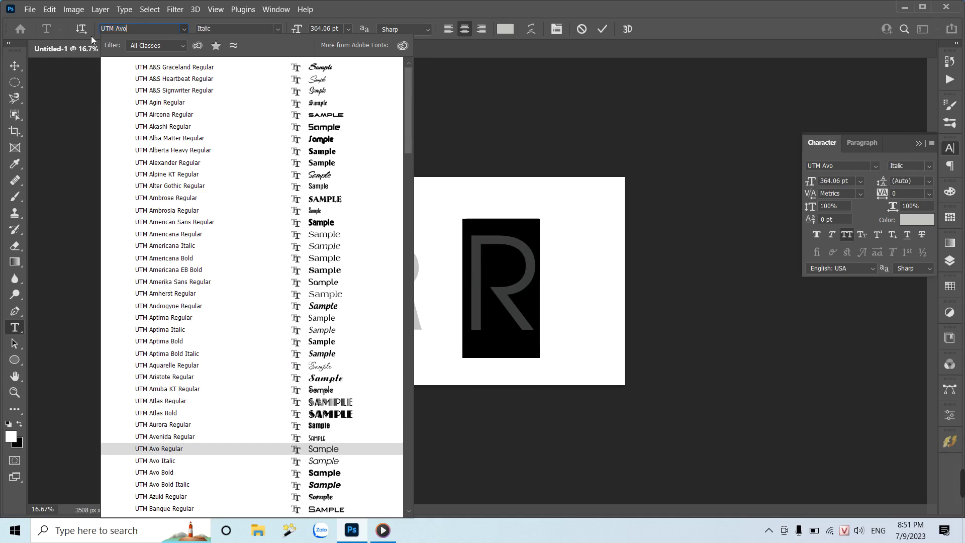
pyautogui.press('Down')
pyautogui.press('Down')
pyautogui.press('Down')
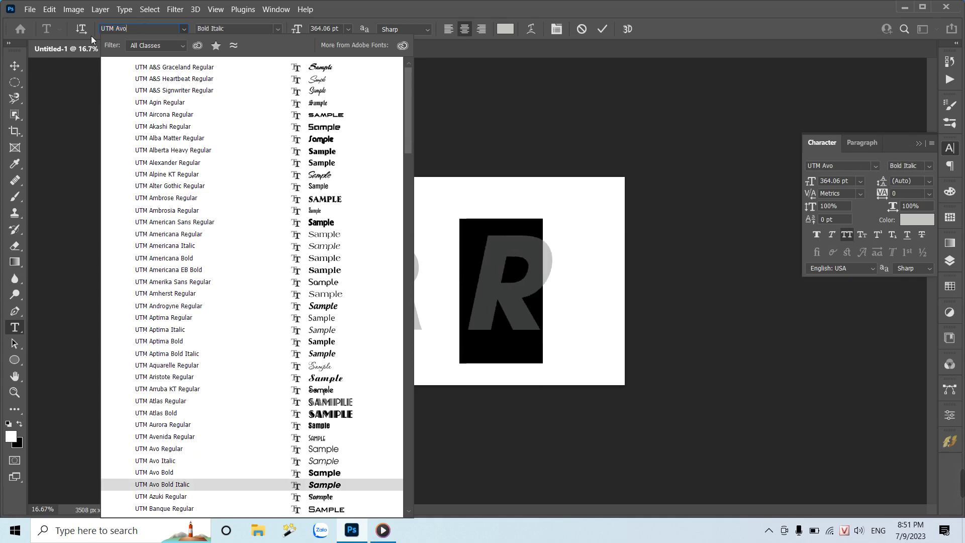
pyautogui.press('Down')
pyautogui.press('Down')
pyautogui.press('Down')
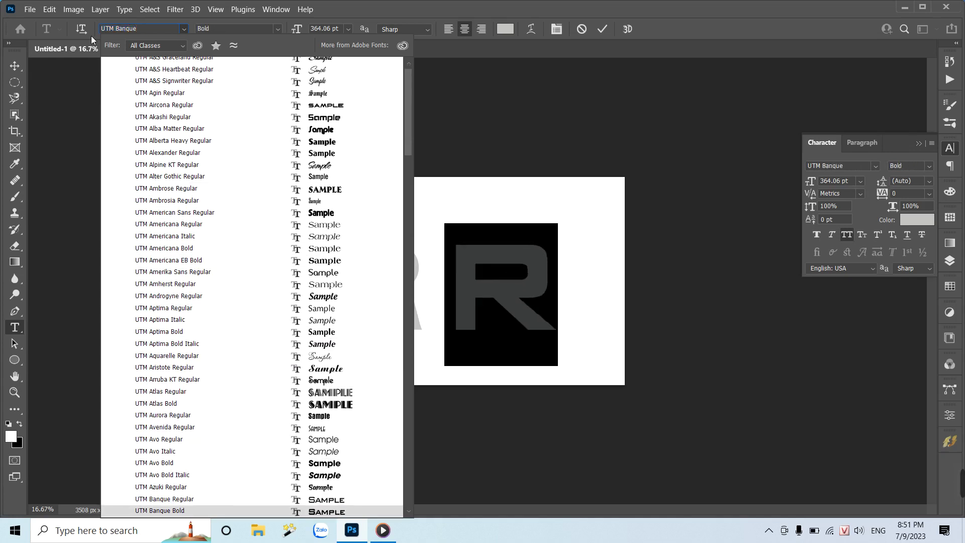
pyautogui.press('Return')
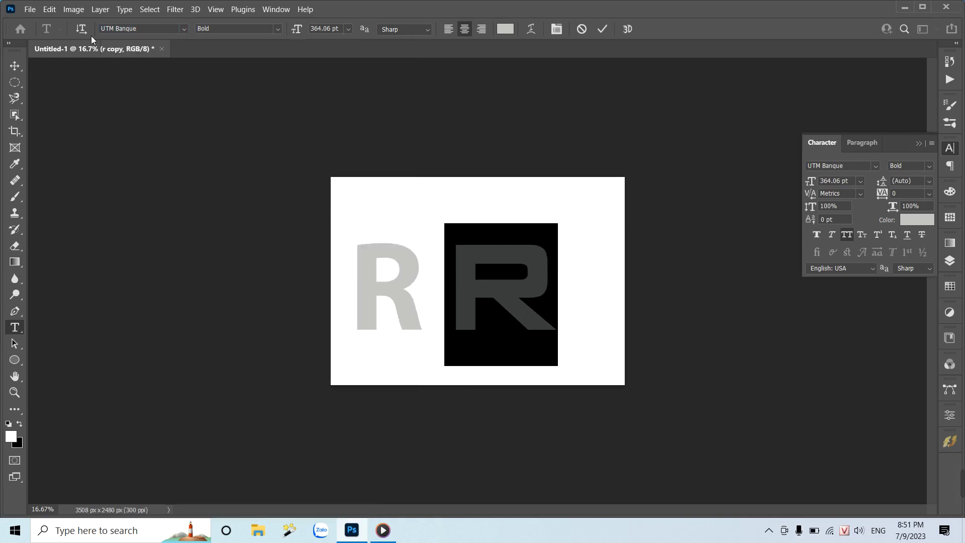
pyautogui.click(15, 66)
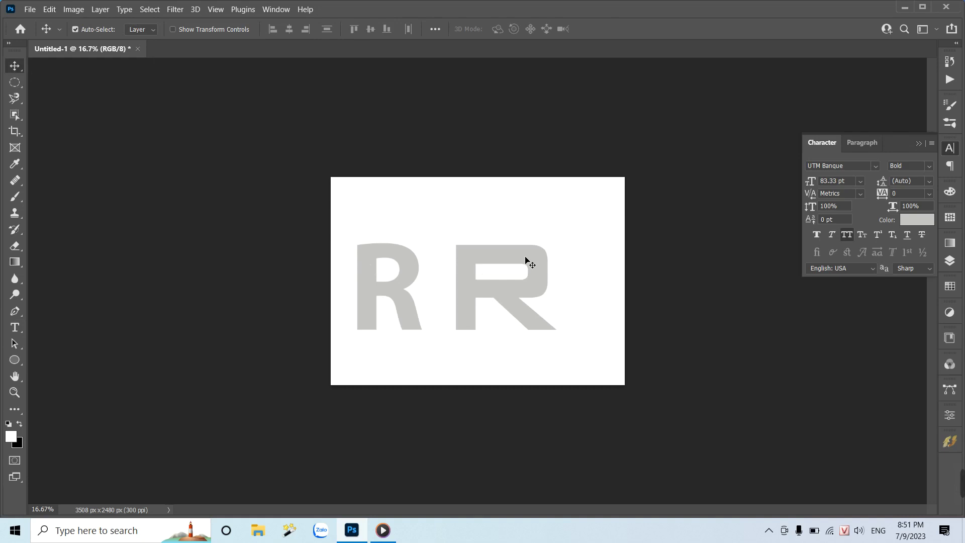
# Select the right-hand UTM Banque R layer and scale it up to about 493 pt.
pyautogui.click(477, 304)
pyautogui.press('z')
pyautogui.moveTo(534, 304)
pyautogui.mouseDown()
pyautogui.moveTo(583, 332)
pyautogui.moveTo(553, 329)
pyautogui.mouseUp()
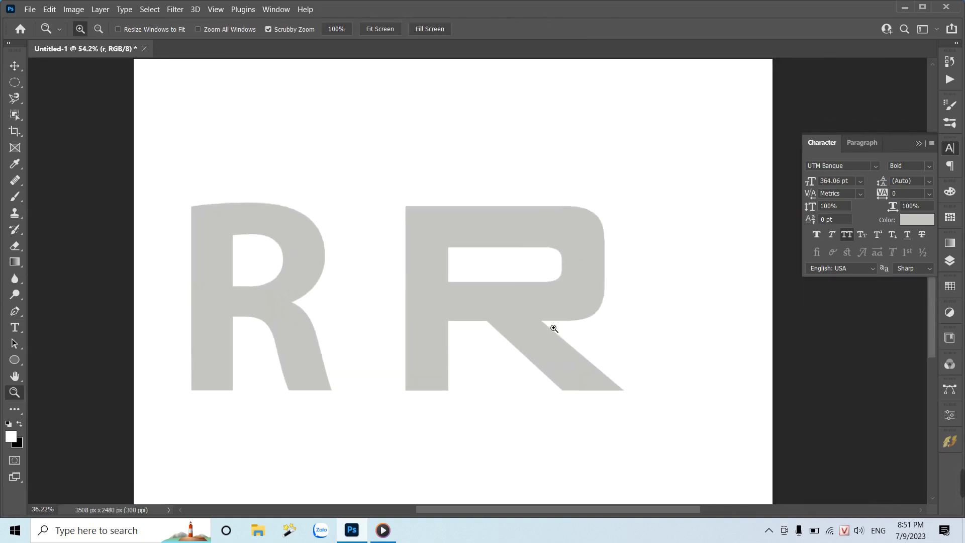
pyautogui.press('v')
pyautogui.rightClick(526, 303)
pyautogui.click(536, 309)
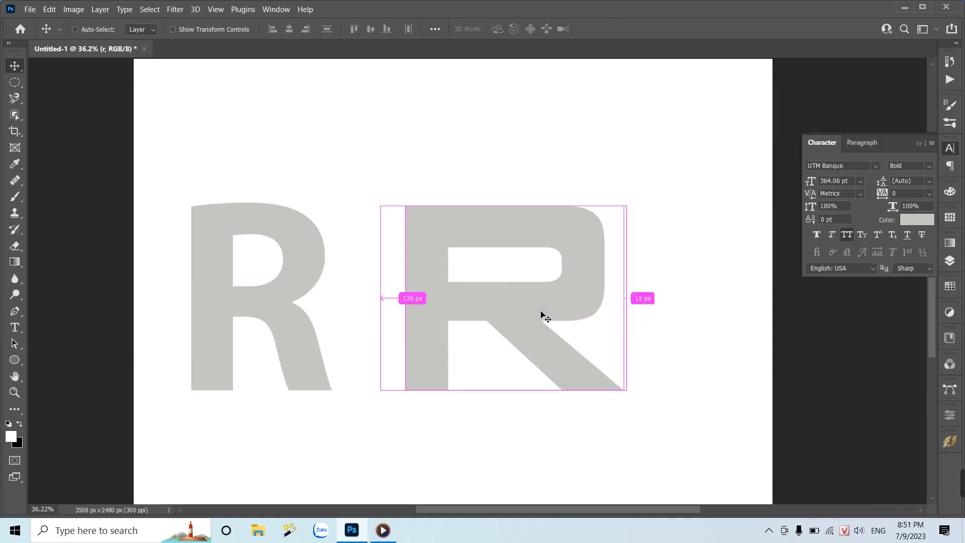
pyautogui.hotkey('ctrl', 't')
pyautogui.moveTo(632, 322); pyautogui.dragTo(714, 321)
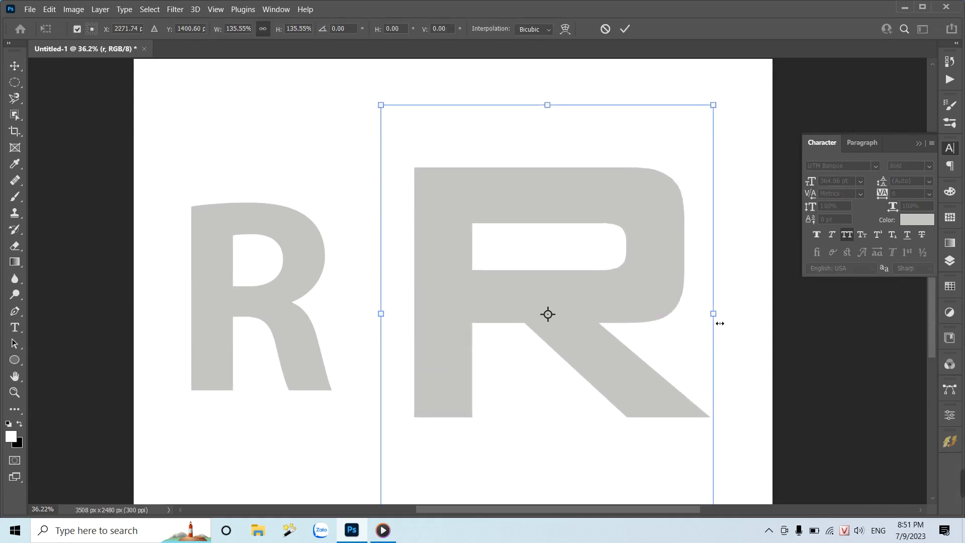
pyautogui.press('Return')
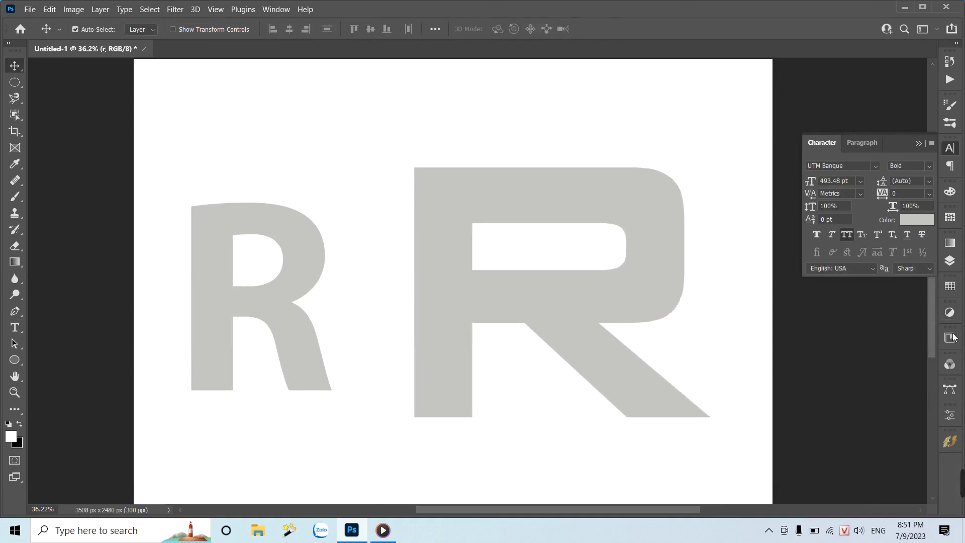
pyautogui.click(948, 261)
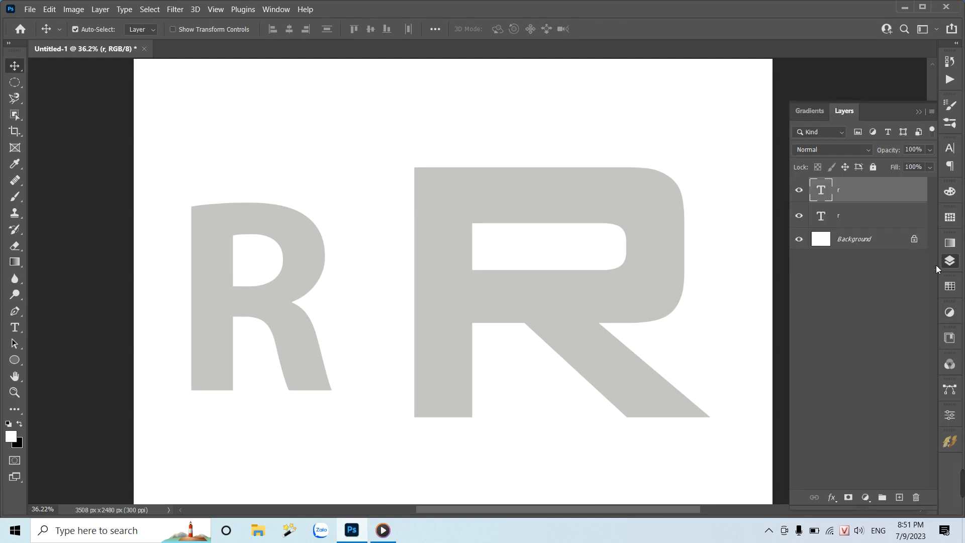
# Rasterize the large UTM Banque R's type layer into a pixel layer.
pyautogui.rightClick(864, 196)
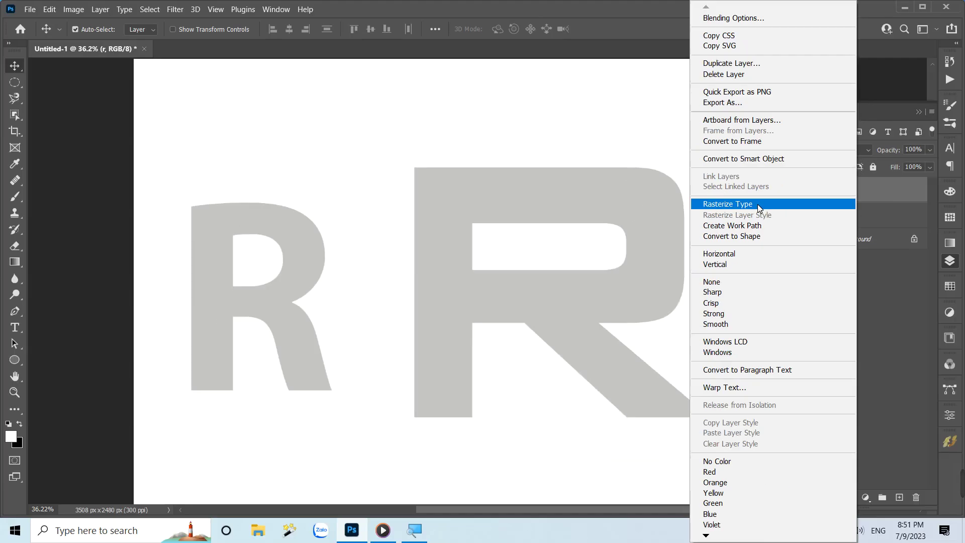
pyautogui.click(759, 206)
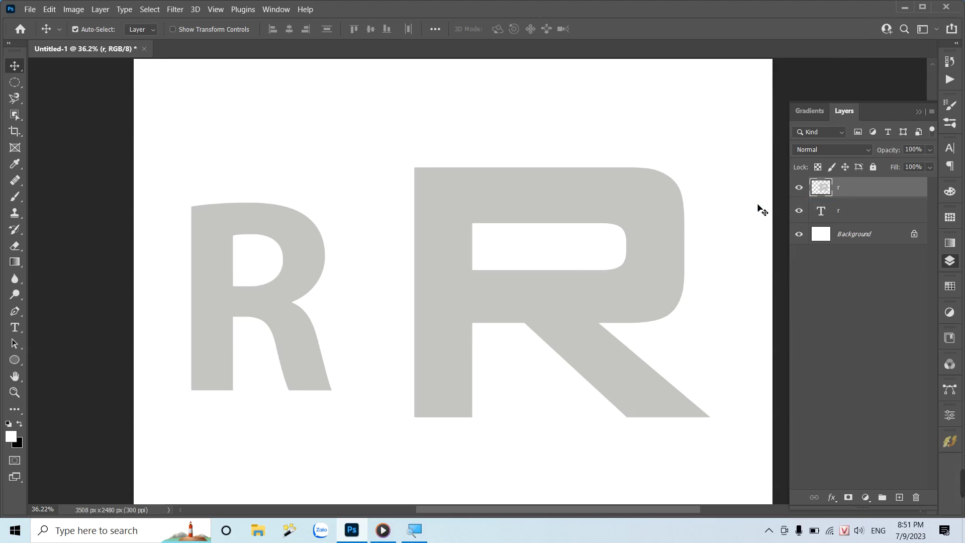
# Make a rectangular selection band across the large R's upper counter.
pyautogui.press('z')
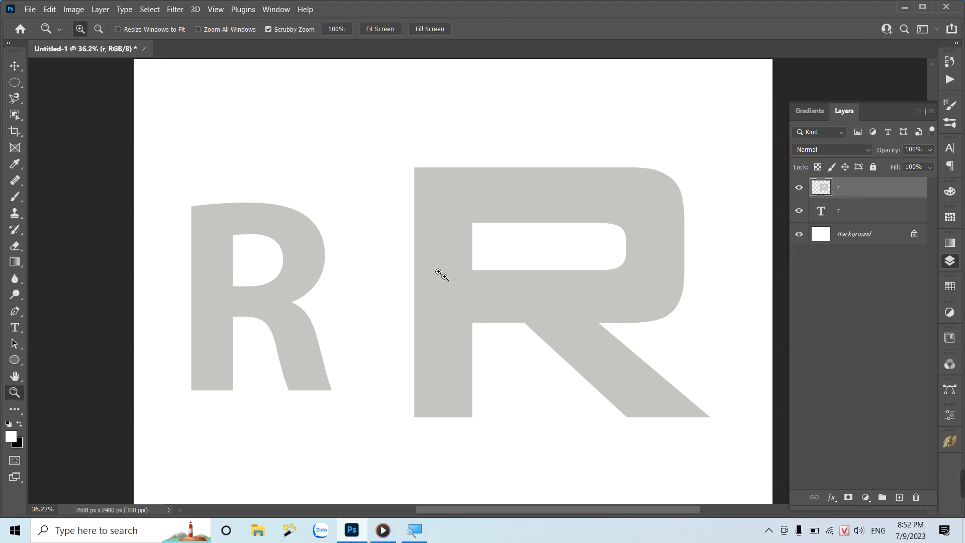
pyautogui.moveTo(438, 272)
pyautogui.mouseDown()
pyautogui.moveTo(472, 284)
pyautogui.moveTo(459, 282)
pyautogui.mouseUp()
pyautogui.press('b')
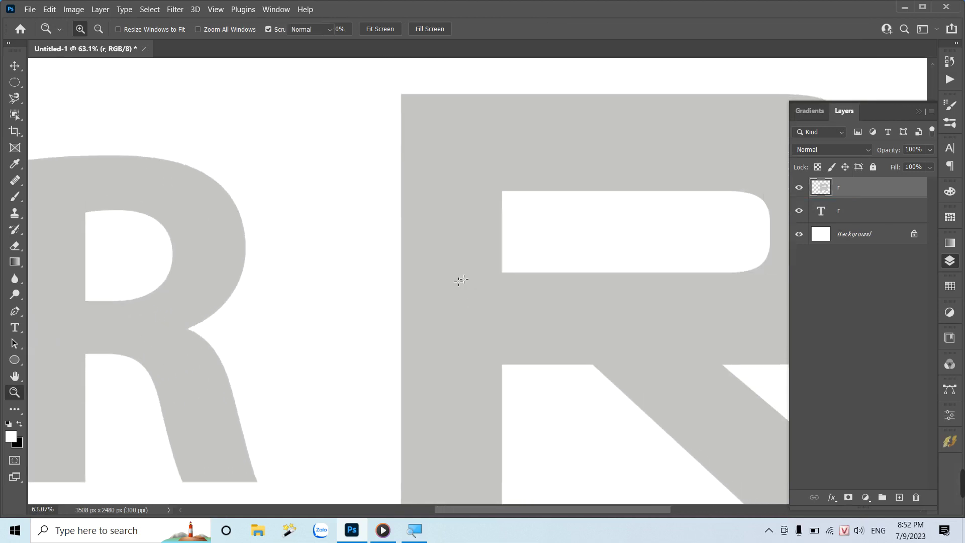
pyautogui.rightClick(15, 82)
pyautogui.click(58, 81)
pyautogui.moveTo(353, 192)
pyautogui.mouseDown()
pyautogui.moveTo(554, 264)
pyautogui.moveTo(699, 278)
pyautogui.mouseUp()
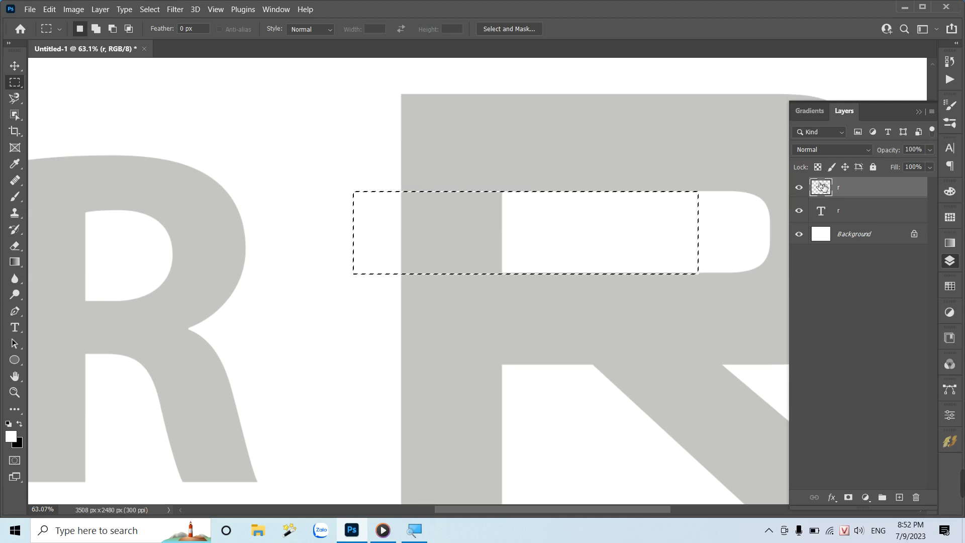
# Fill the selected band with white to cut through the R's stem.
pyautogui.click(849, 498)
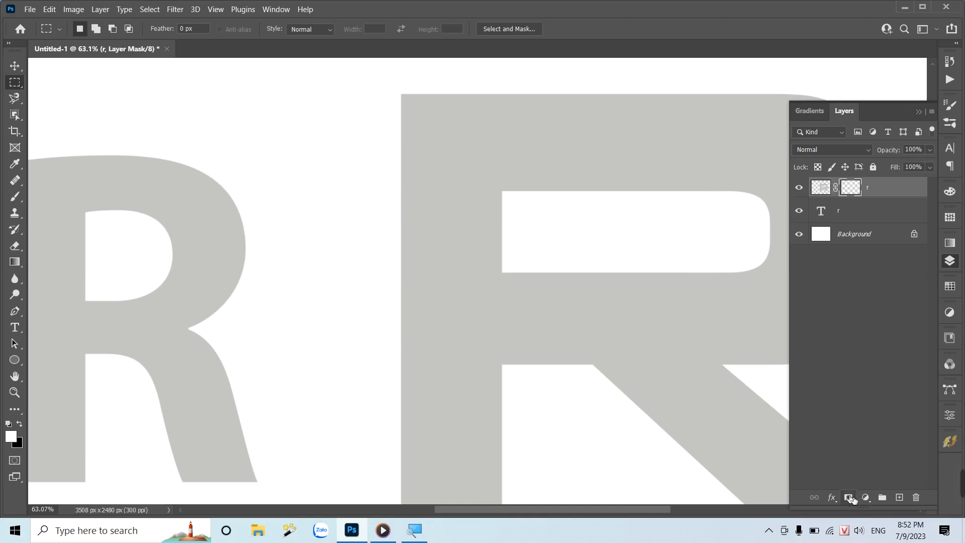
pyautogui.hotkey('ctrl', 'z')
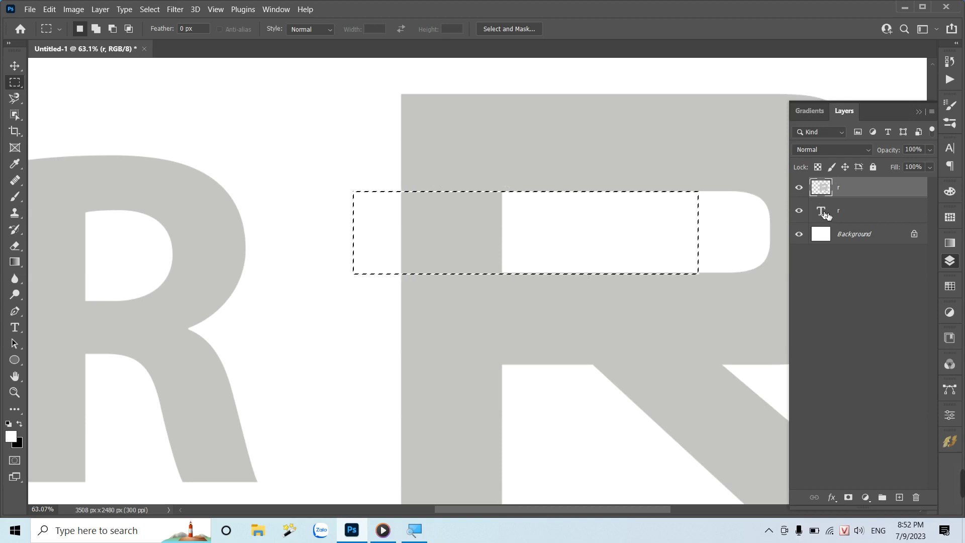
pyautogui.hotkey('ctrl', 'BackSpace')
pyautogui.hotkey('alt', 'BackSpace')
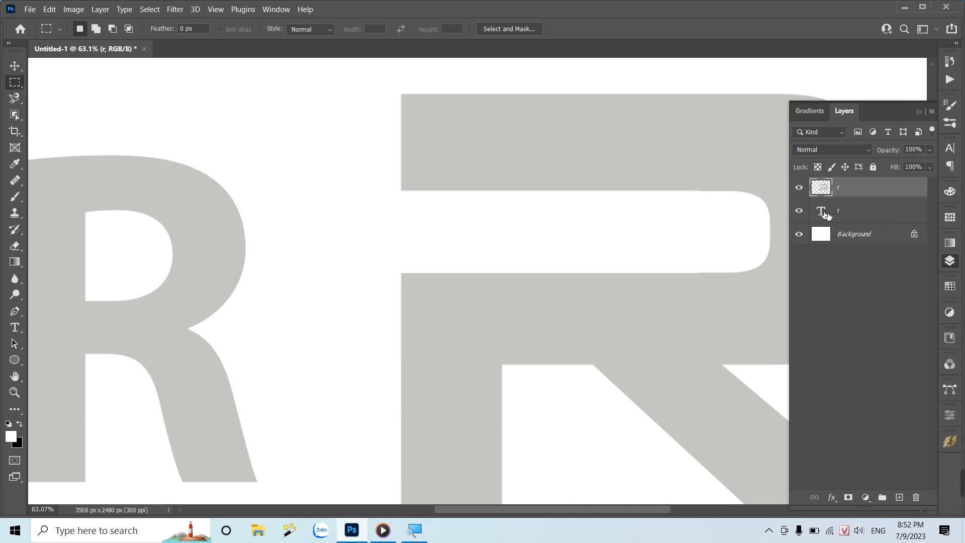
pyautogui.press('z')
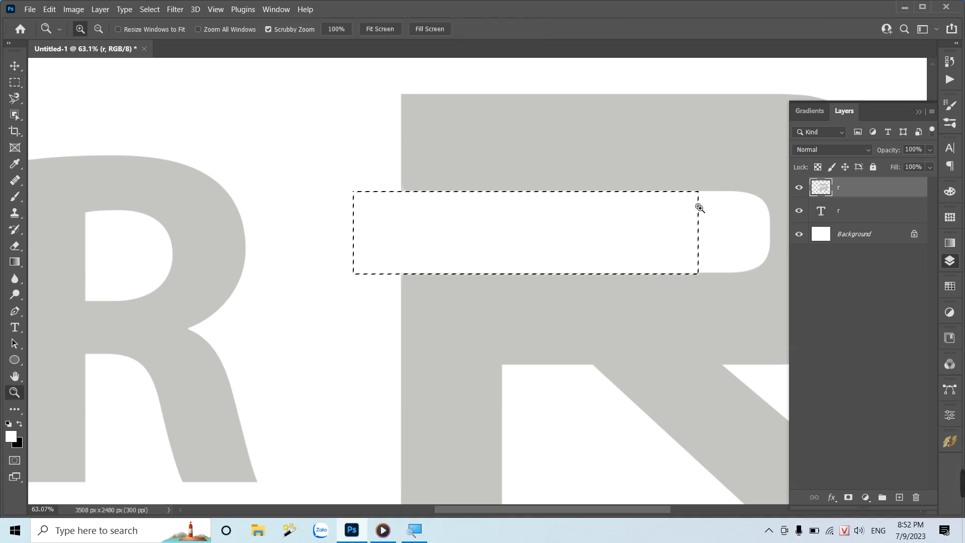
pyautogui.moveTo(698, 208); pyautogui.dragTo(678, 222)
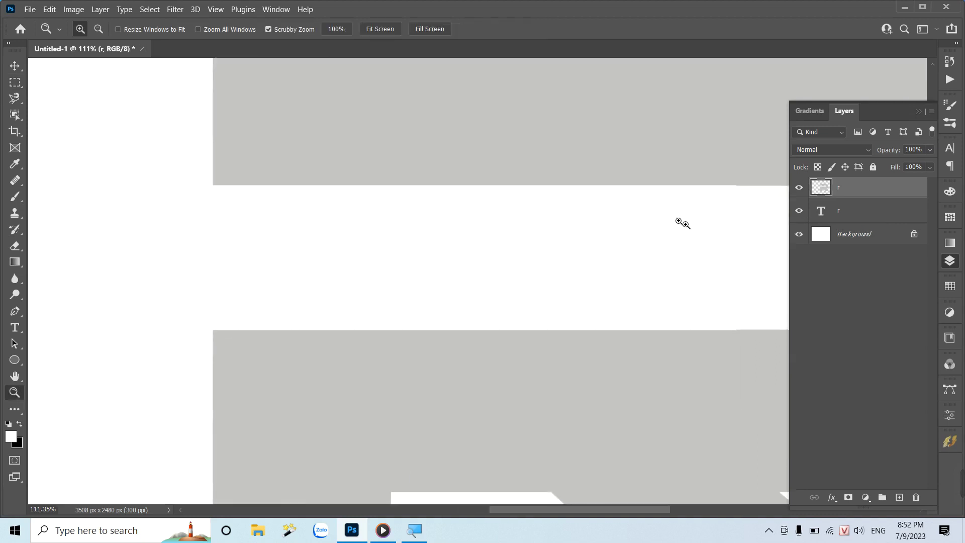
pyautogui.press('Tab')
pyautogui.moveTo(767, 189)
pyautogui.mouseDown()
pyautogui.moveTo(809, 199)
pyautogui.moveTo(767, 202)
pyautogui.mouseUp()
pyautogui.press('p')
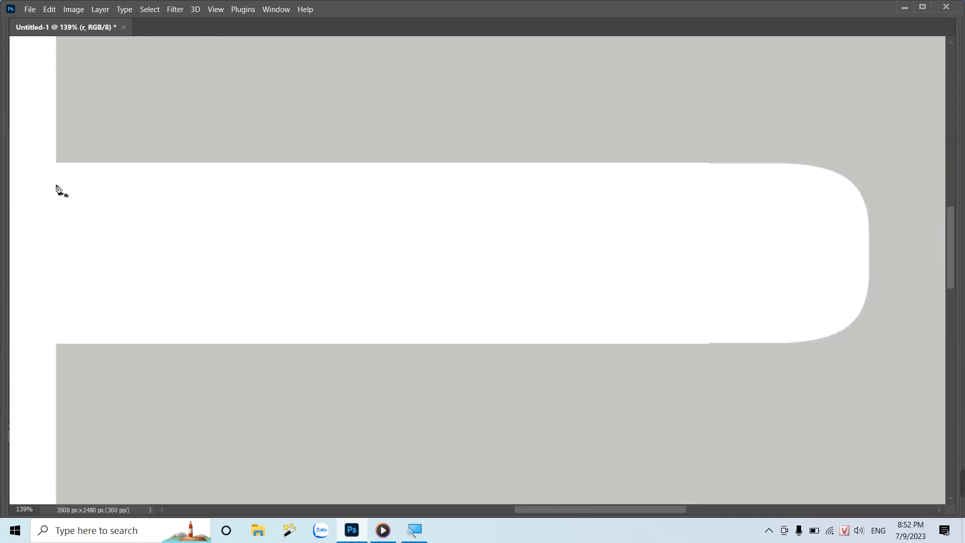
pyautogui.press('Tab')
pyautogui.click(63, 186)
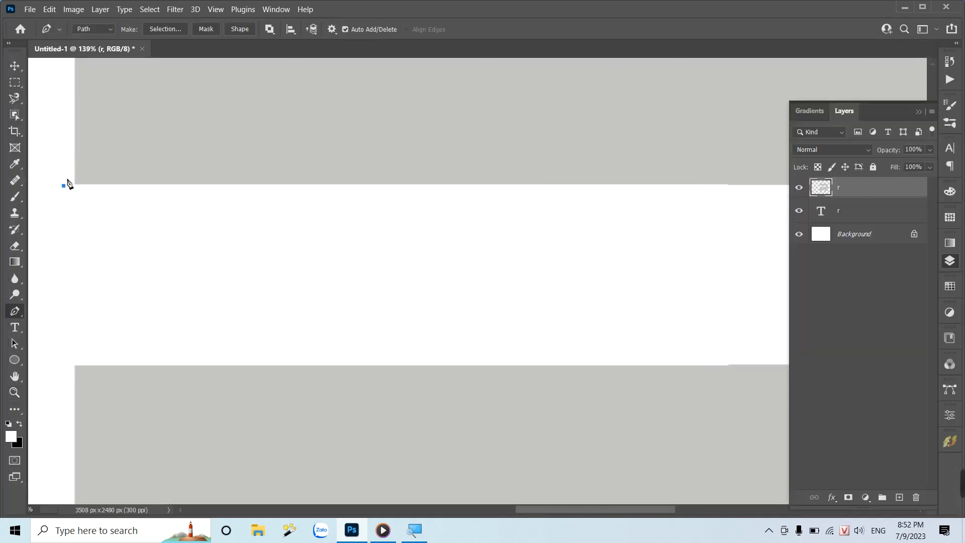
pyautogui.press('Tab')
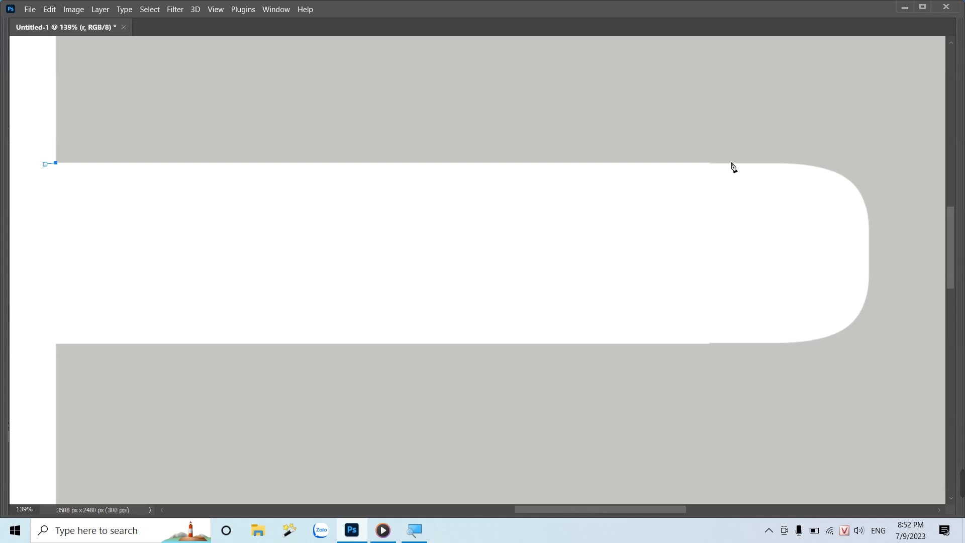
pyautogui.click(791, 163)
pyautogui.click(796, 270)
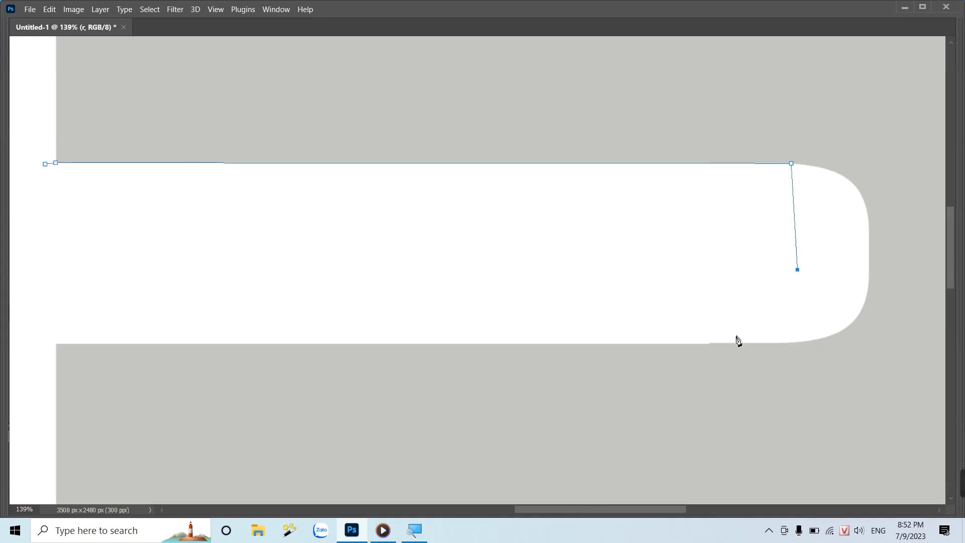
pyautogui.click(784, 343)
pyautogui.click(56, 345)
pyautogui.click(43, 252)
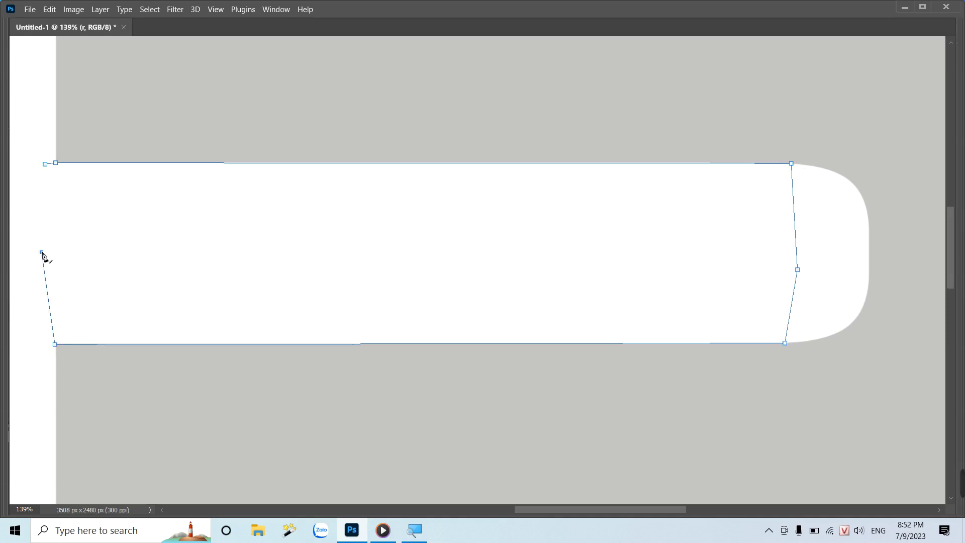
pyautogui.hotkey('ctrl', 'Return')
pyautogui.press('Tab')
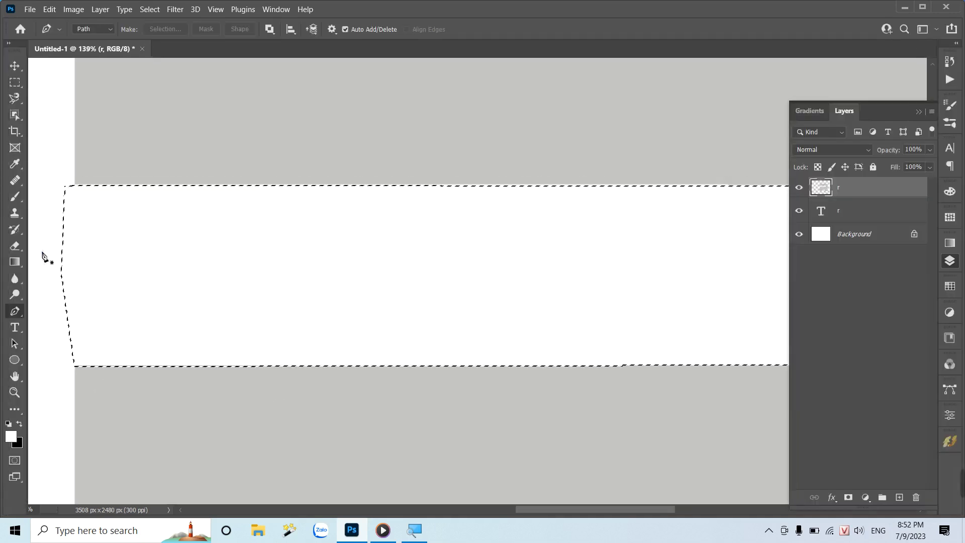
pyautogui.hotkey('ctrl', 'd')
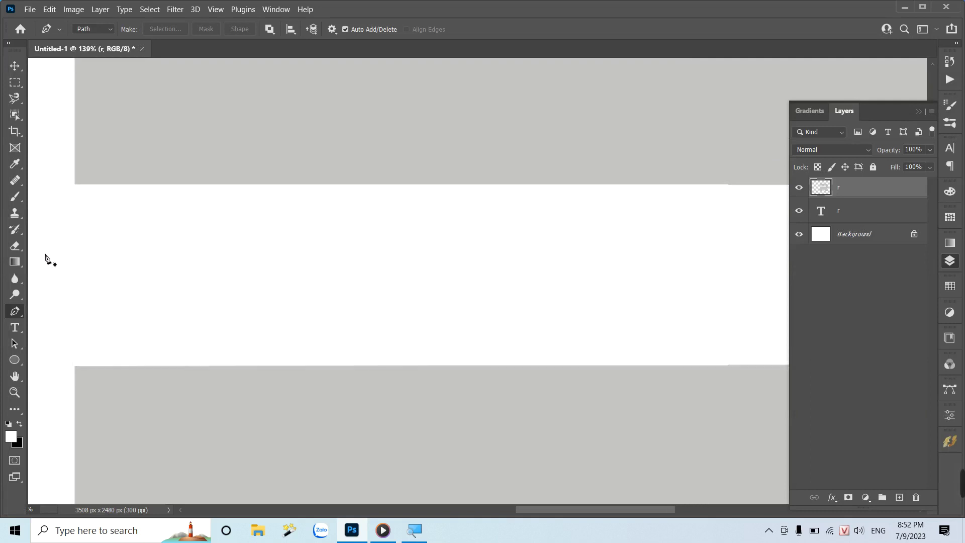
pyautogui.hotkey('ctrl', '-')
pyautogui.hotkey('ctrl', '-')
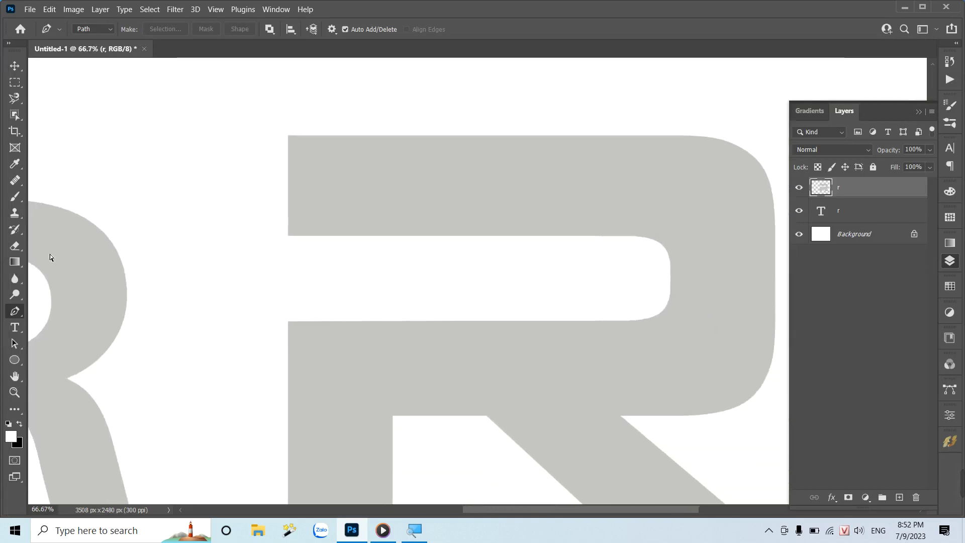
pyautogui.hotkey('ctrl', '-')
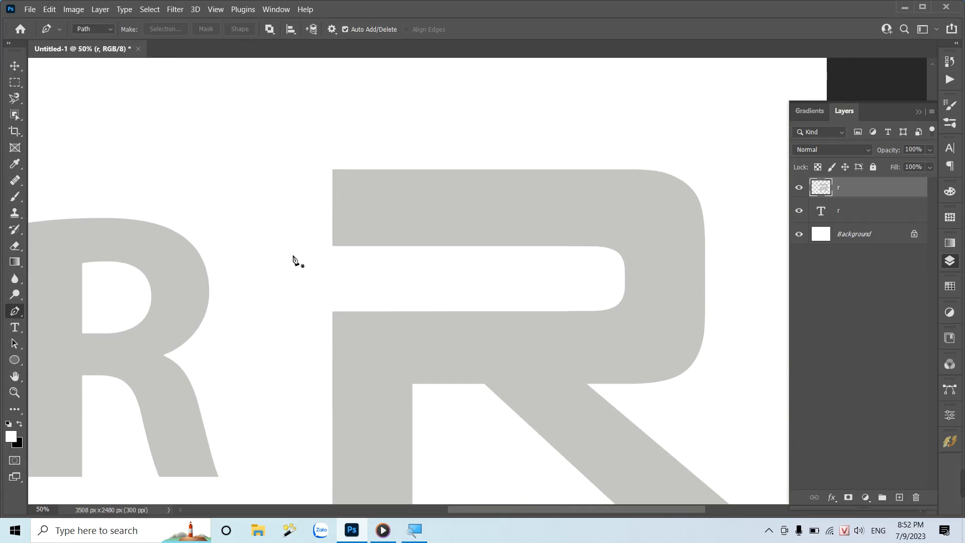
# Show the rulers and drag a vertical guide to about 1800 px through the large R.
pyautogui.click(331, 245)
pyautogui.click(215, 10)
pyautogui.moveTo(225, 258)
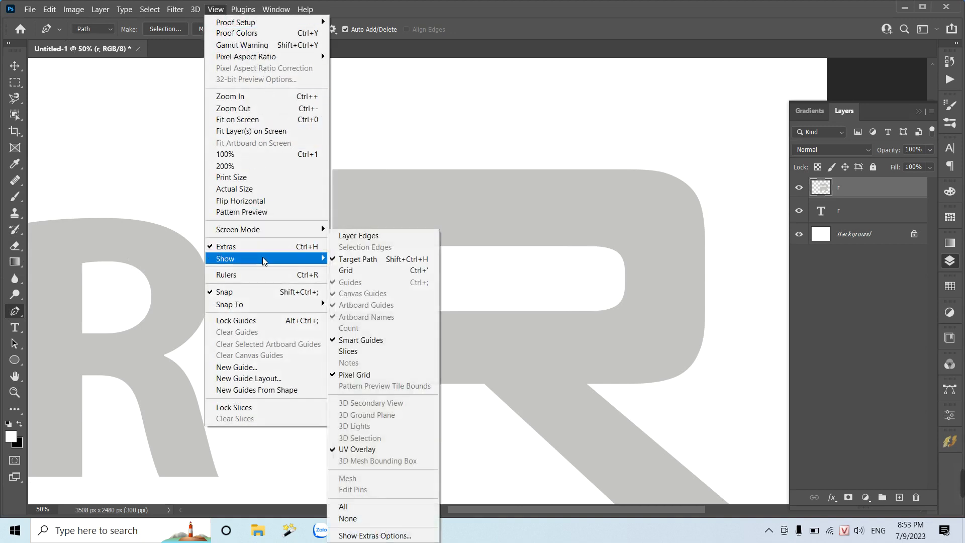
pyautogui.click(226, 274)
pyautogui.moveTo(31, 200)
pyautogui.mouseDown()
pyautogui.moveTo(186, 206)
pyautogui.moveTo(511, 269)
pyautogui.mouseUp()
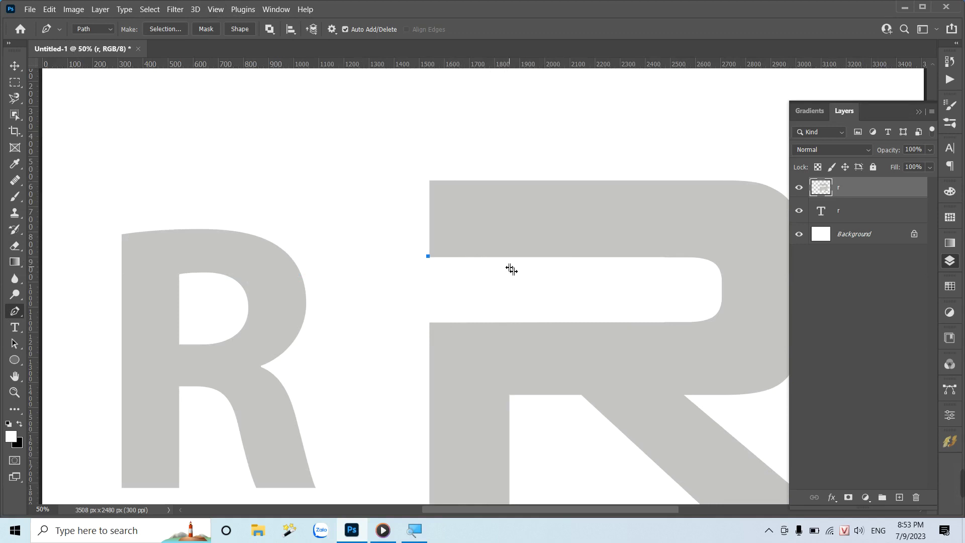
# Trace a diagonal Pen shape over the R's top-left corner to the 1800 px guide and cut it away.
pyautogui.click(510, 178)
pyautogui.moveTo(484, 139); pyautogui.dragTo(473, 136)
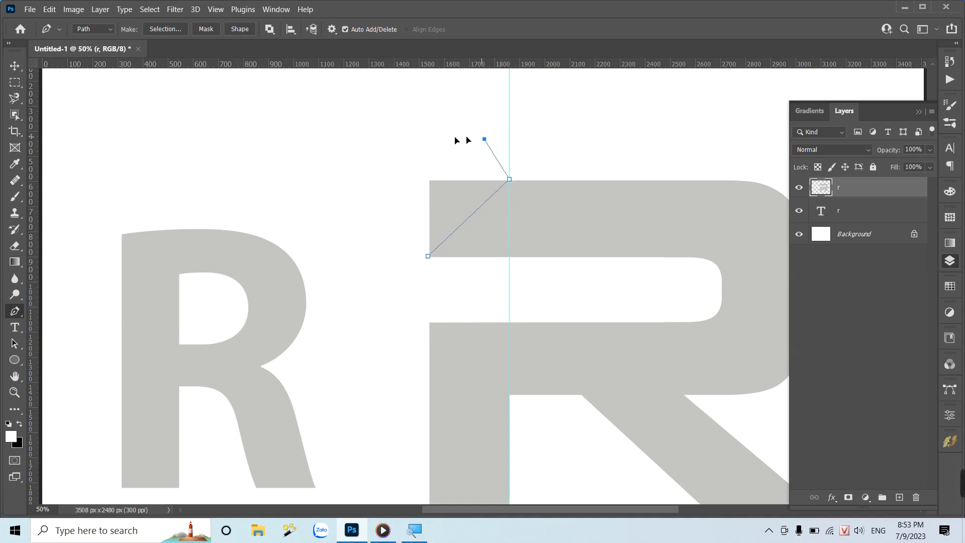
pyautogui.moveTo(373, 138); pyautogui.dragTo(371, 158)
pyautogui.click(377, 225)
pyautogui.hotkey('ctrl', 'Return')
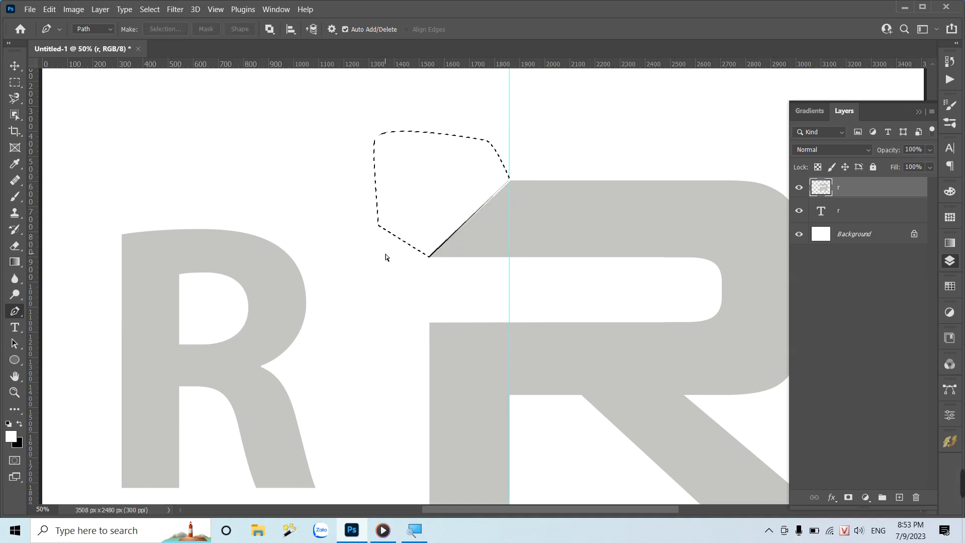
pyautogui.hotkey('ctrl', 'd')
pyautogui.hotkey('ctrl', '-')
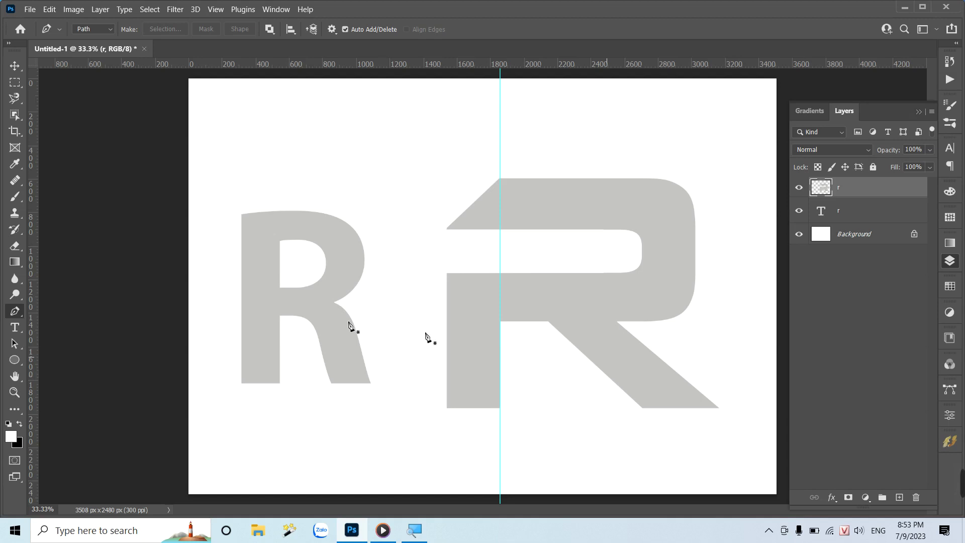
# Add a vertical guide at 2200 px and begin tracing the R's leg with the Pen.
pyautogui.moveTo(31, 352); pyautogui.dragTo(560, 268)
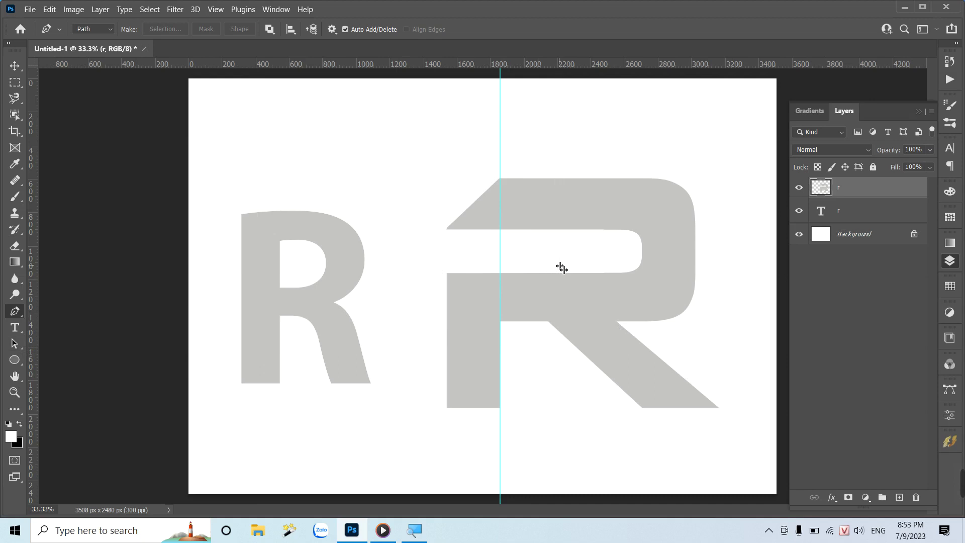
pyautogui.click(718, 408)
pyautogui.click(544, 266)
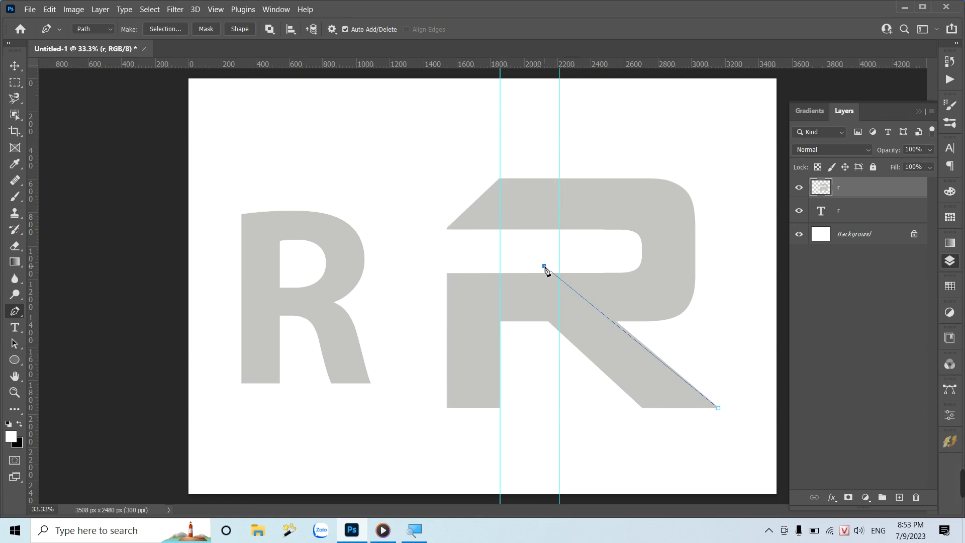
pyautogui.click(481, 265)
pyautogui.click(523, 325)
pyautogui.hotkey('ctrl', 'z')
pyautogui.click(453, 262)
pyautogui.click(424, 271)
pyautogui.click(441, 286)
pyautogui.click(468, 286)
# Close the leg outline, turn it into a selection and delete the leg.
pyautogui.moveTo(468, 287); pyautogui.dragTo(476, 288)
pyautogui.hotkey('ctrl', 'z')
pyautogui.click(529, 329)
pyautogui.hotkey('ctrl', 'z')
pyautogui.click(484, 285)
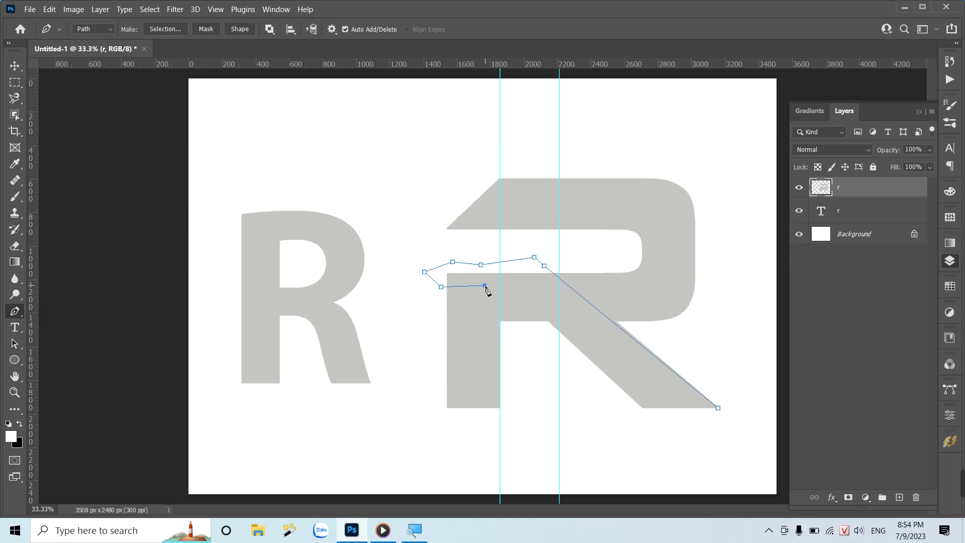
pyautogui.click(534, 329)
pyautogui.click(642, 430)
pyautogui.click(718, 408)
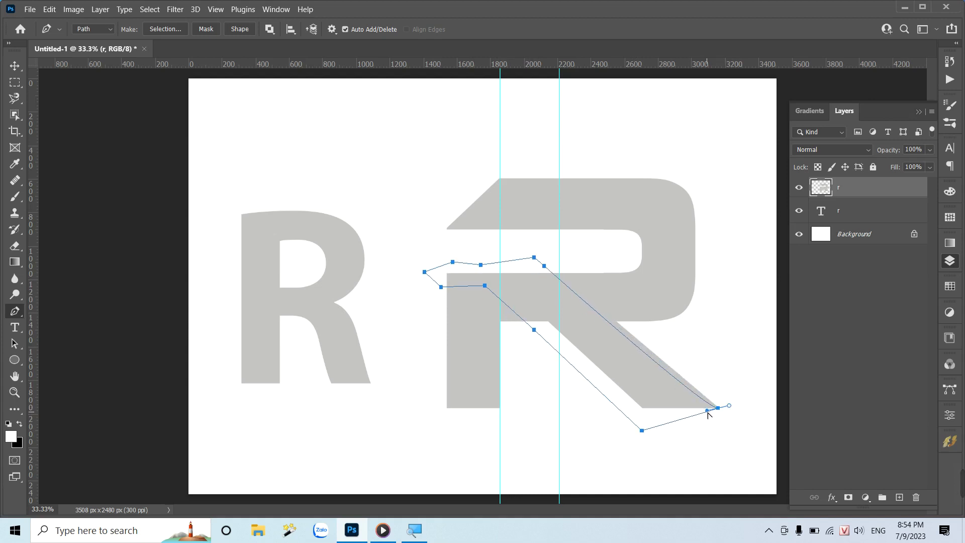
pyautogui.click(718, 408)
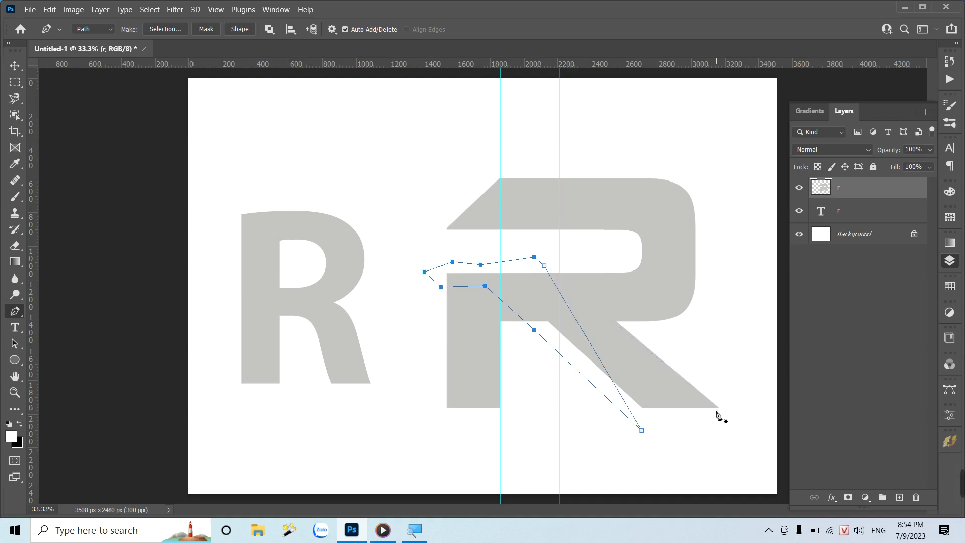
pyautogui.hotkey('ctrl', 'z')
pyautogui.hotkey('ctrl', 'Return')
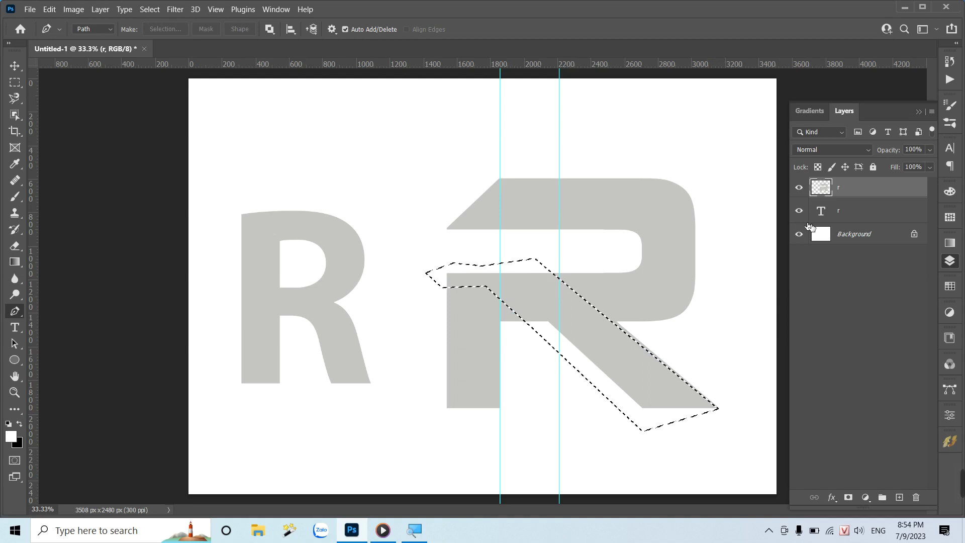
pyautogui.press('Delete')
pyautogui.hotkey('ctrl', 'd')
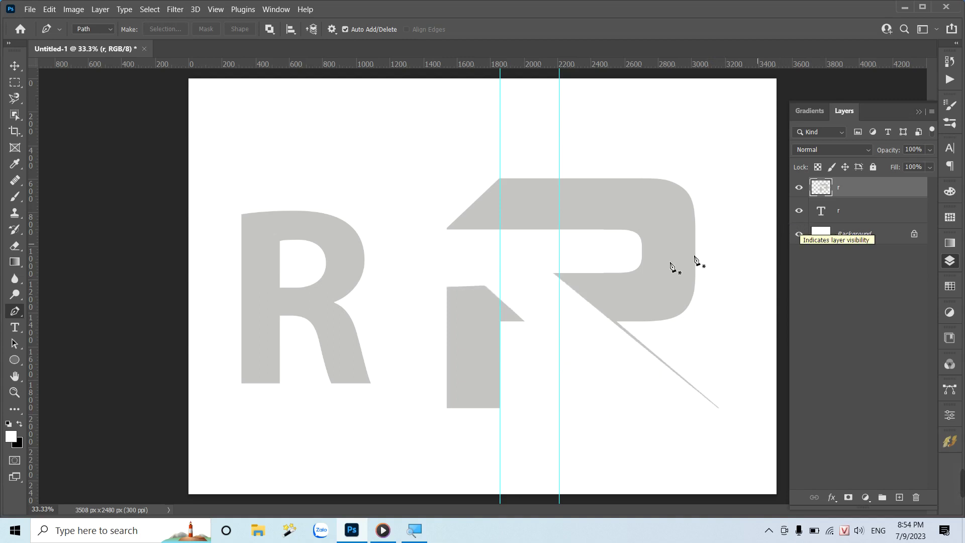
# Trace a triangular wedge along the remaining sliver from under the bowl to the tip.
pyautogui.press('z')
pyautogui.moveTo(723, 429); pyautogui.dragTo(758, 448)
pyautogui.moveTo(705, 340); pyautogui.dragTo(582, 328)
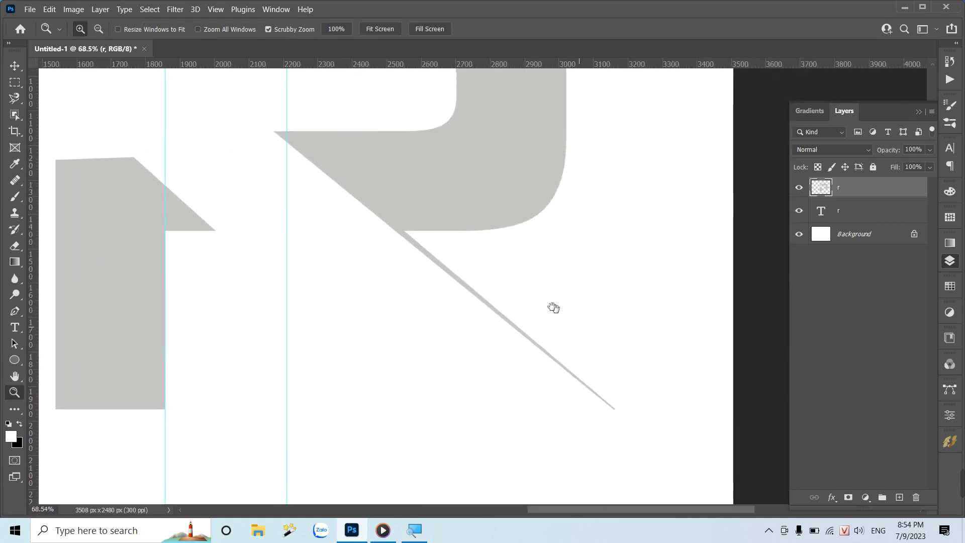
pyautogui.press('p')
pyautogui.moveTo(267, 115); pyautogui.dragTo(364, 177)
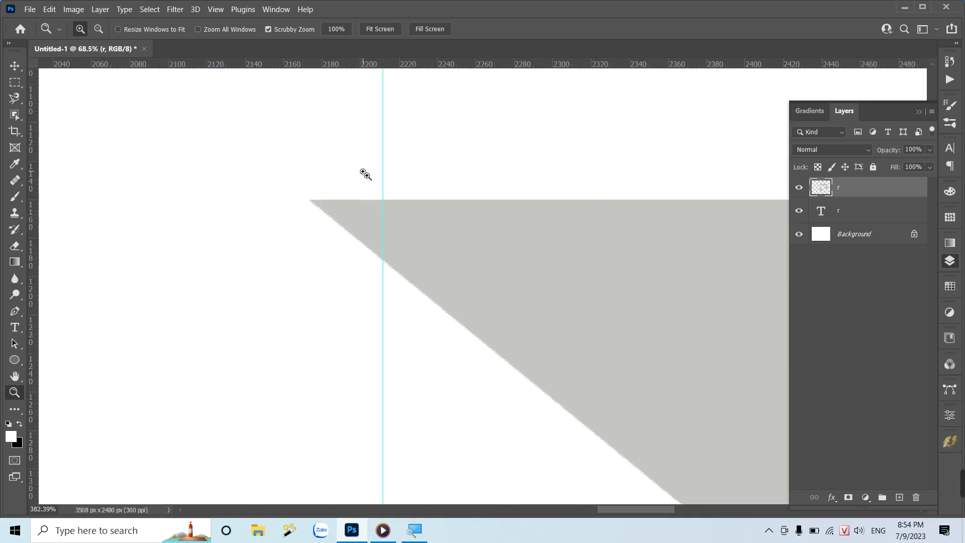
pyautogui.click(309, 199)
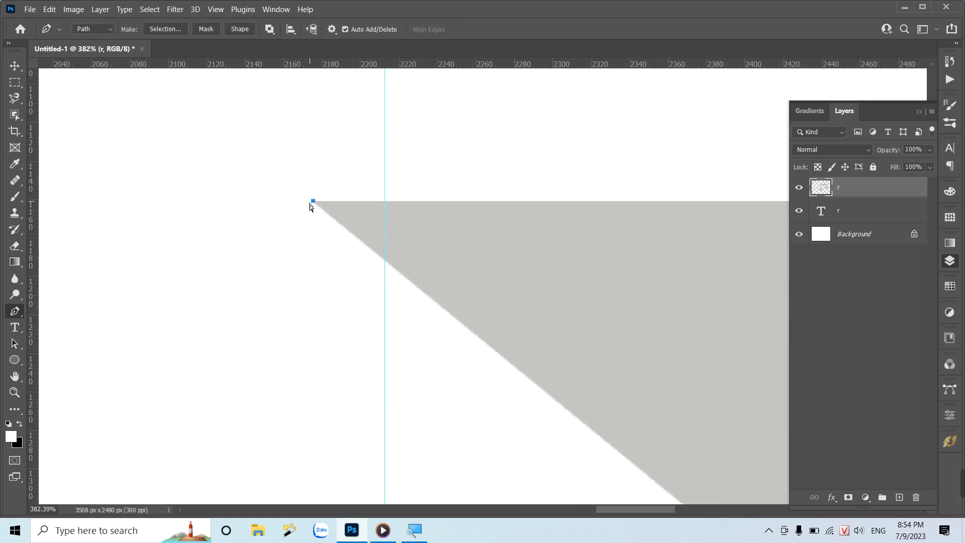
pyautogui.keyDown('alt'); pyautogui.scroll(-3, 309, 207); pyautogui.keyUp('alt')
pyautogui.keyDown('alt'); pyautogui.scroll(-3, 527, 286); pyautogui.keyUp('alt')
pyautogui.keyDown('alt'); pyautogui.scroll(-2, 562, 282); pyautogui.keyUp('alt')
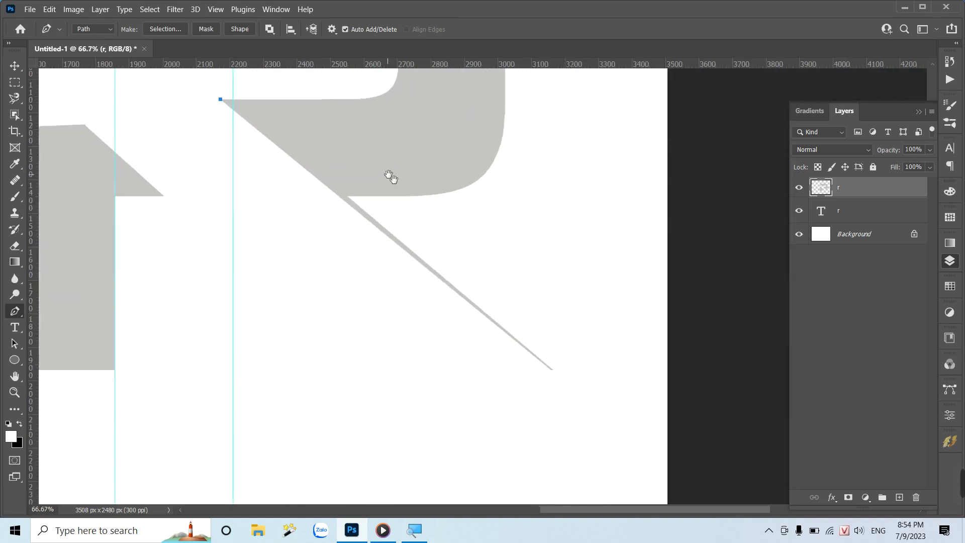
pyautogui.click(552, 370)
pyautogui.click(363, 140)
pyautogui.click(220, 99)
# Fill the wedge with the logo's sampled grey to form the new tapered leg.
pyautogui.hotkey('ctrl', 'Return')
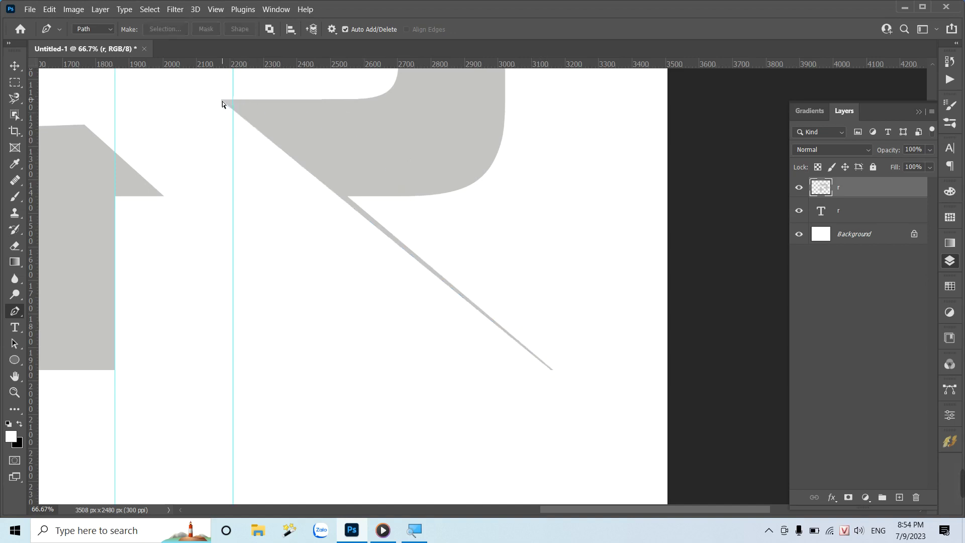
pyautogui.click(11, 438)
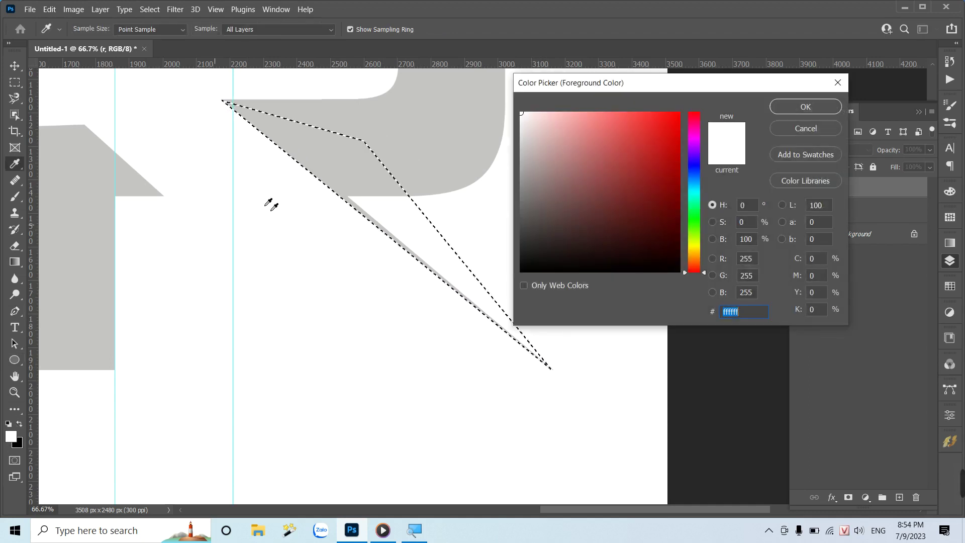
pyautogui.click(328, 158)
pyautogui.press('Return')
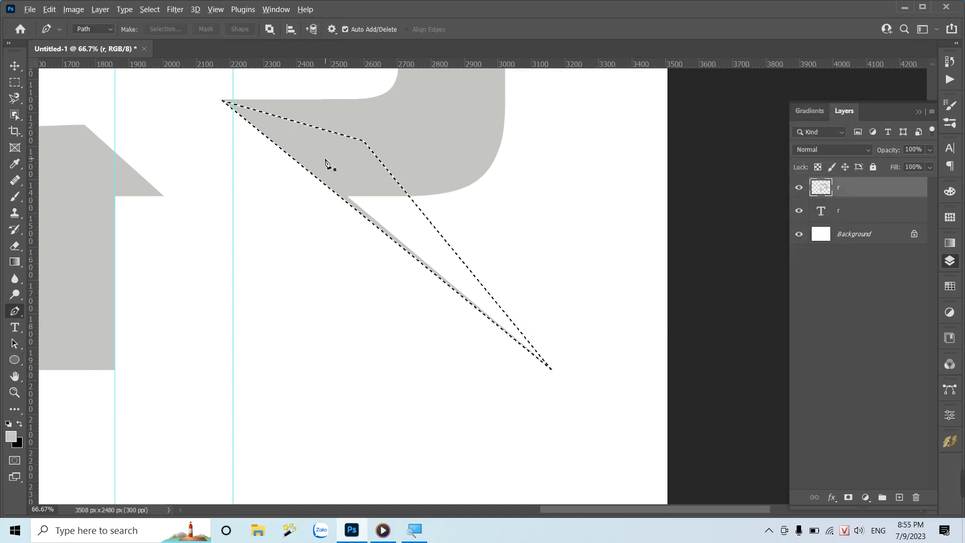
pyautogui.hotkey('alt', 'BackSpace')
pyautogui.hotkey('ctrl', 'd')
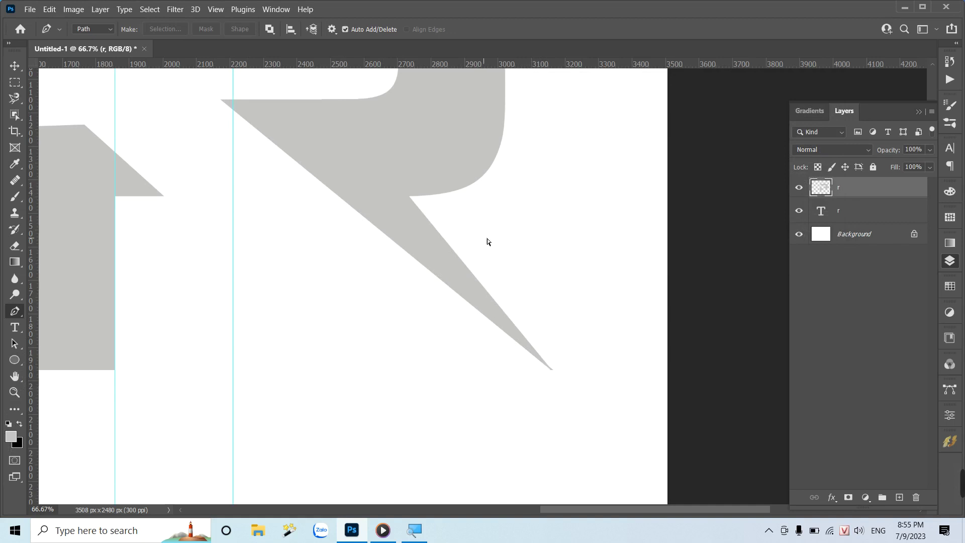
pyautogui.hotkey('ctrl', '-')
pyautogui.hotkey('ctrl', '-')
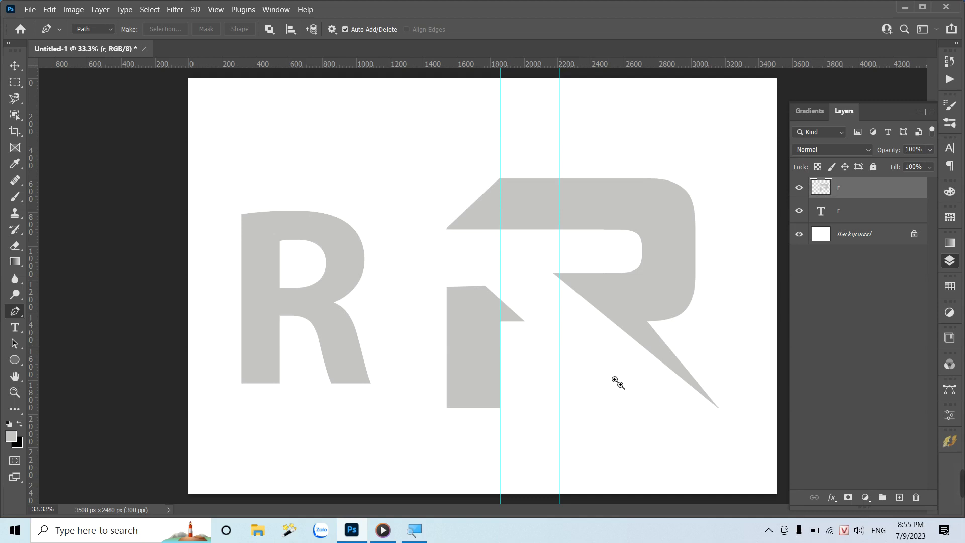
# Zoom in on the large R's stem top and try a marquee strip along its edge.
pyautogui.press('z')
pyautogui.moveTo(622, 386); pyautogui.dragTo(656, 402)
pyautogui.hscroll(2, 603, 377)
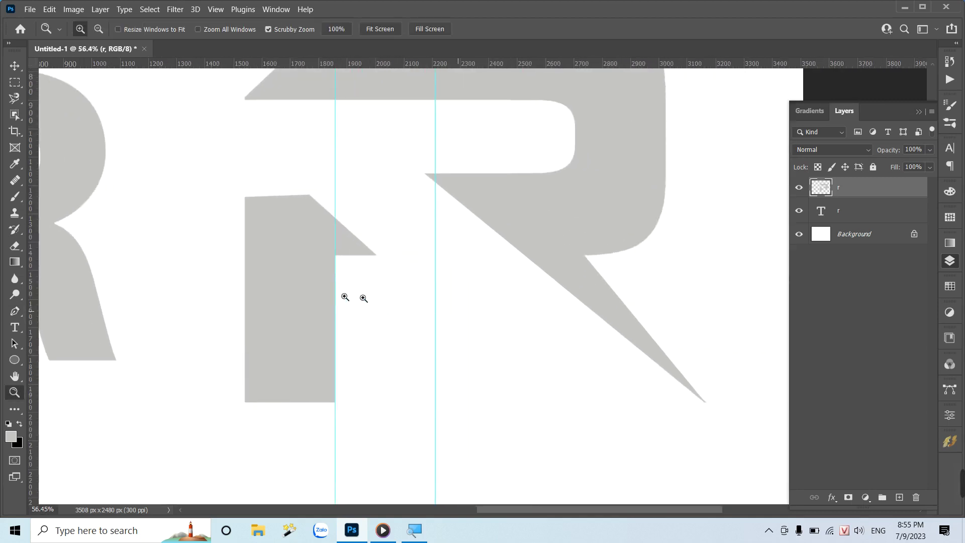
pyautogui.moveTo(266, 243); pyautogui.dragTo(306, 264)
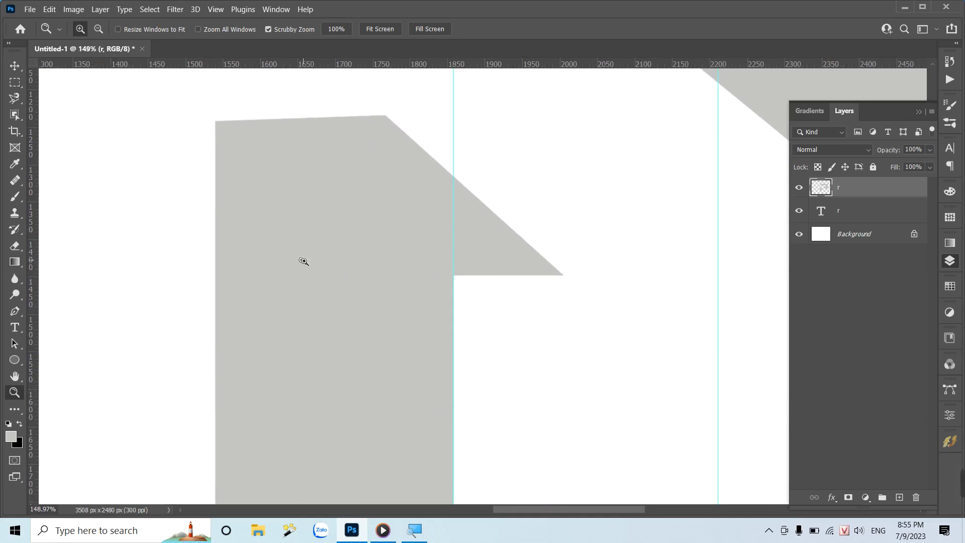
pyautogui.press('p')
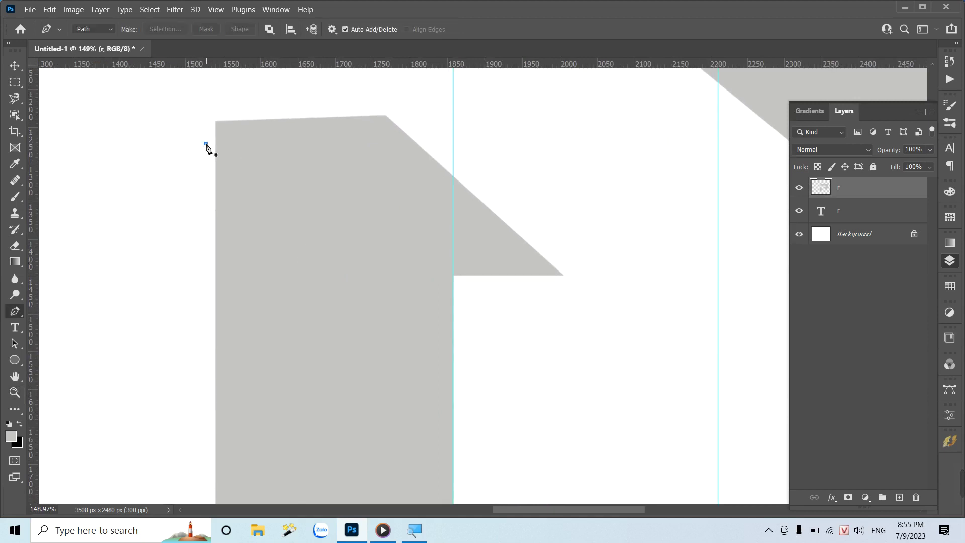
pyautogui.click(205, 143)
pyautogui.press('m')
pyautogui.moveTo(172, 92)
pyautogui.mouseDown()
pyautogui.moveTo(482, 132)
pyautogui.moveTo(536, 123)
pyautogui.mouseUp()
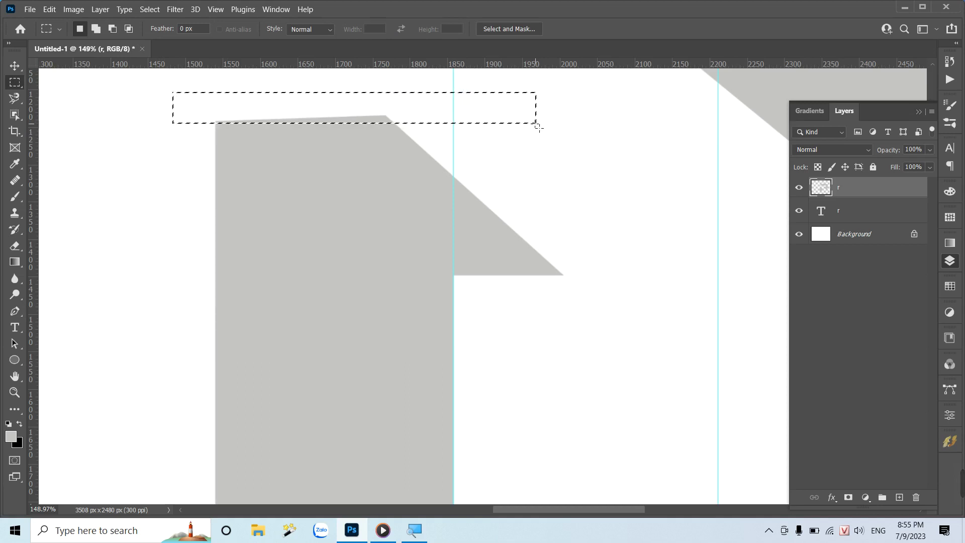
pyautogui.hotkey('ctrl', 'd')
pyautogui.press('o')
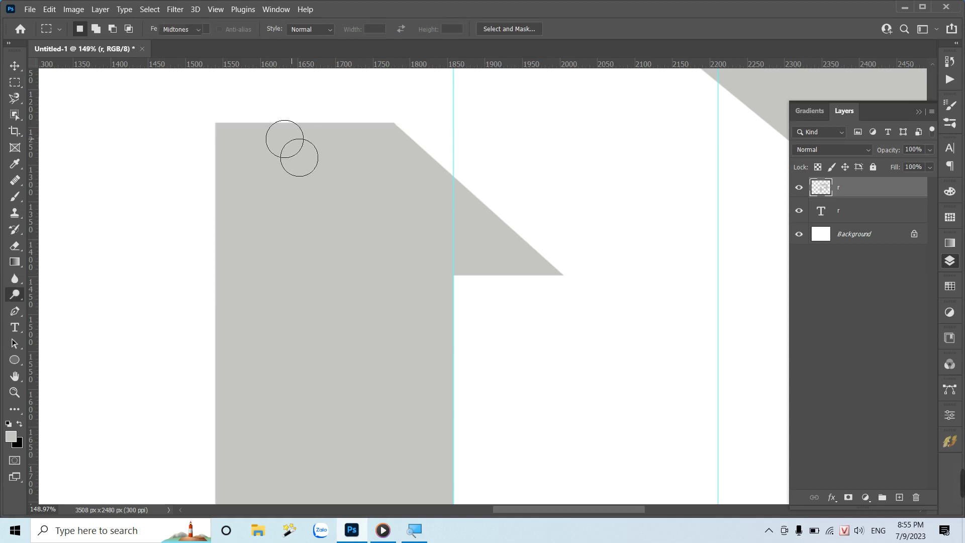
pyautogui.press('p')
# Draw a curved Pen path over the stem's top corner and down its slanted edge.
pyautogui.click(249, 109)
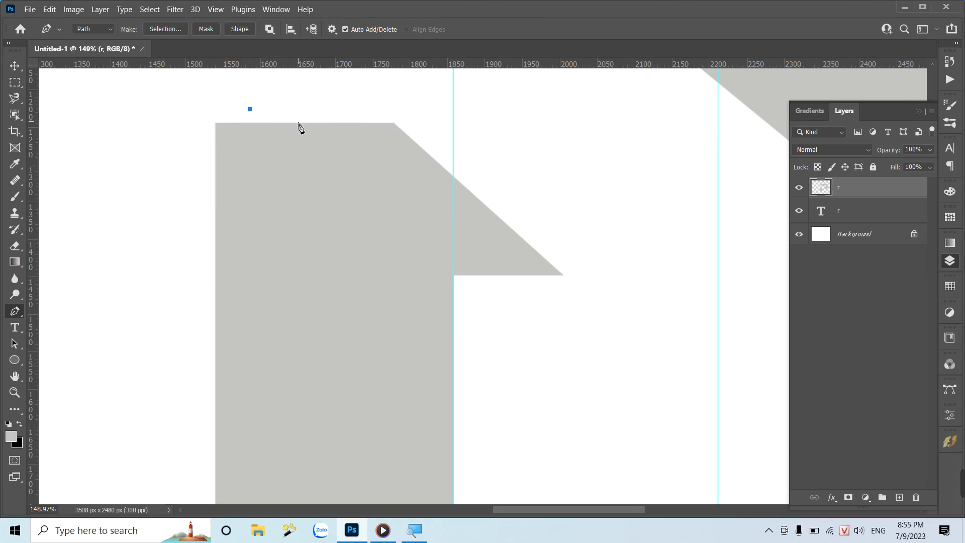
pyautogui.click(214, 122)
pyautogui.click(331, 122)
pyautogui.moveTo(474, 195); pyautogui.dragTo(554, 268)
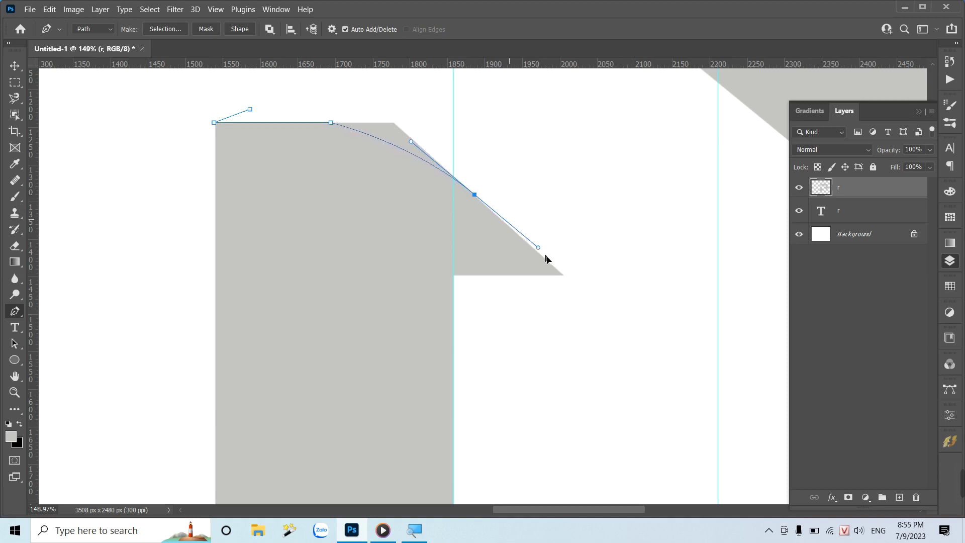
pyautogui.moveTo(618, 245); pyautogui.dragTo(619, 231)
pyautogui.moveTo(495, 125); pyautogui.dragTo(476, 116)
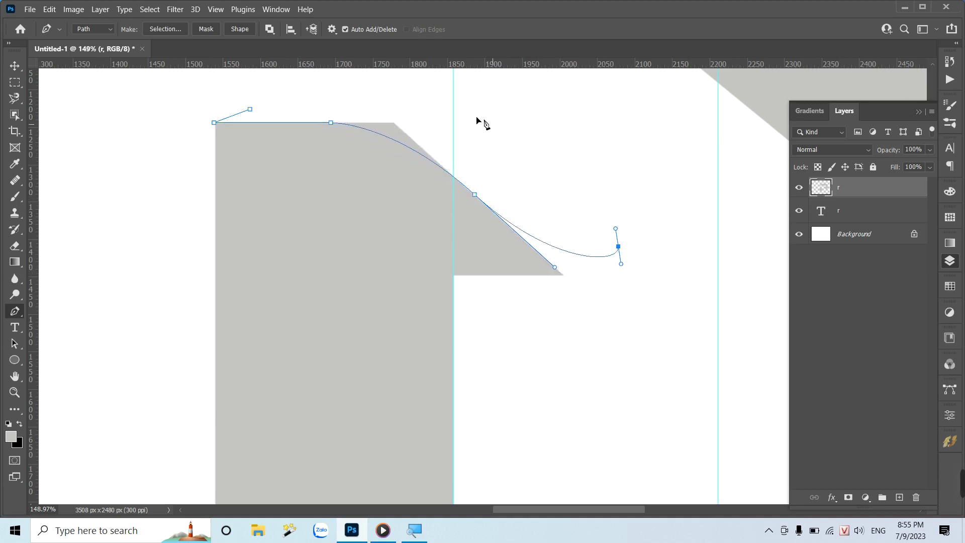
pyautogui.moveTo(387, 89); pyautogui.dragTo(368, 87)
# Turn the curve into a selection to trim the corner, deselect, and fit the canvas in view.
pyautogui.hotkey('ctrl', 'Return')
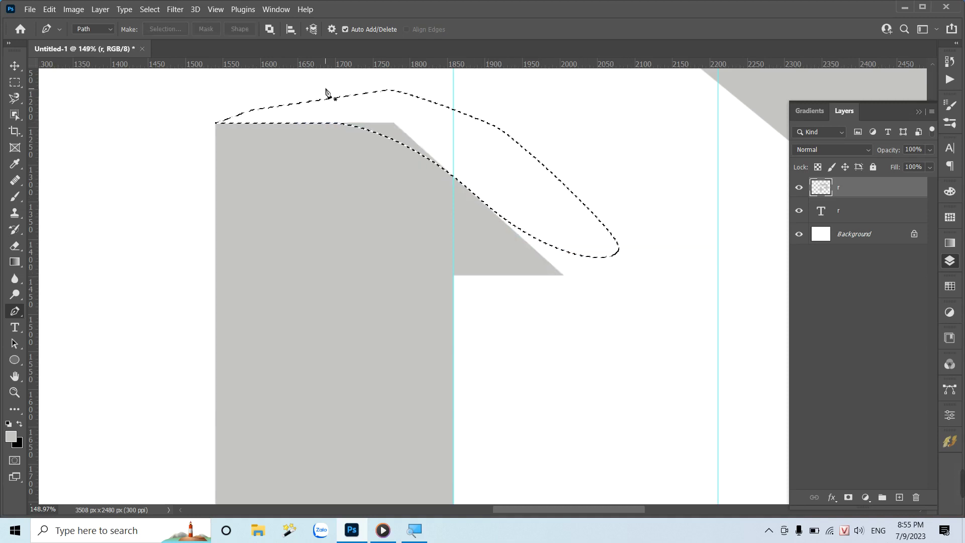
pyautogui.hotkey('ctrl', 'd')
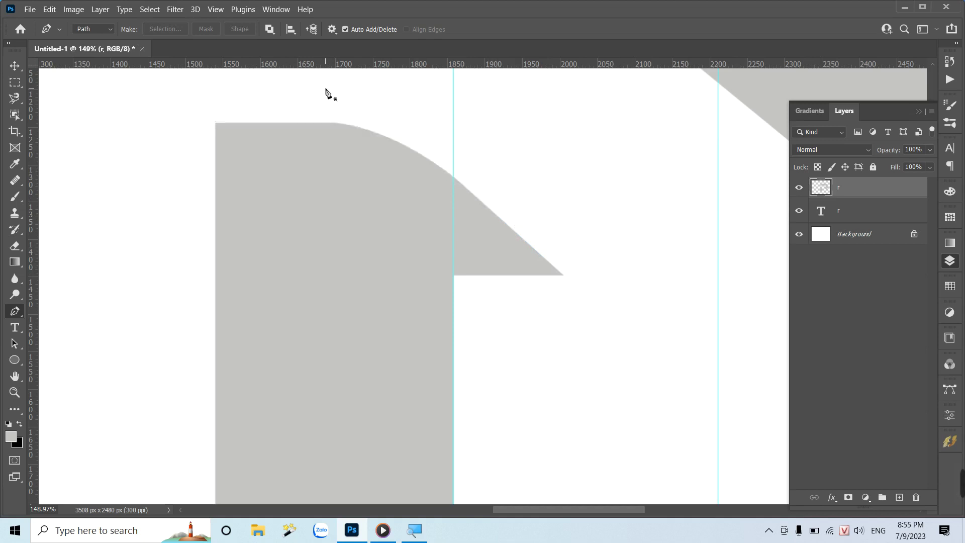
pyautogui.hotkey('ctrl', '0')
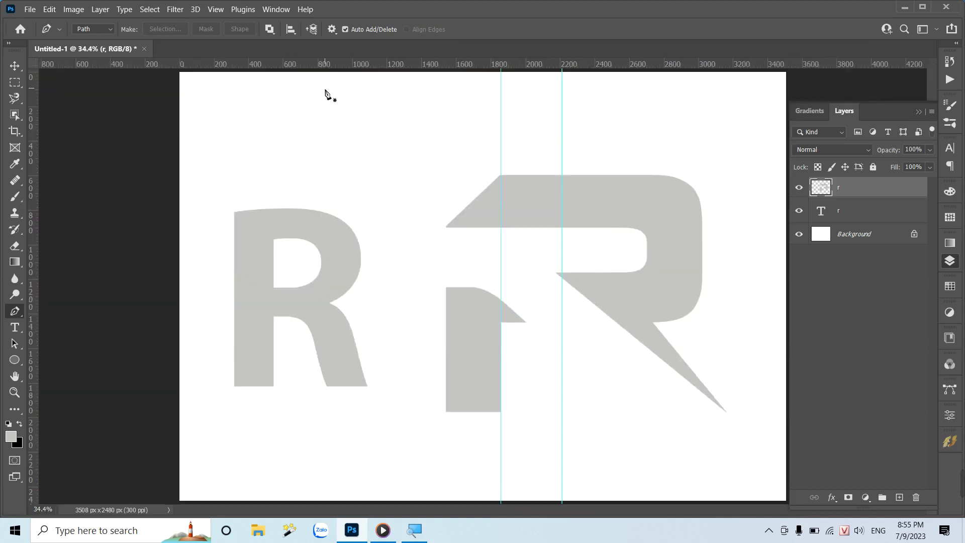
pyautogui.hotkey('ctrl', ';')
pyautogui.hotkey('ctrl', ';')
pyautogui.hotkey('ctrl', ';')
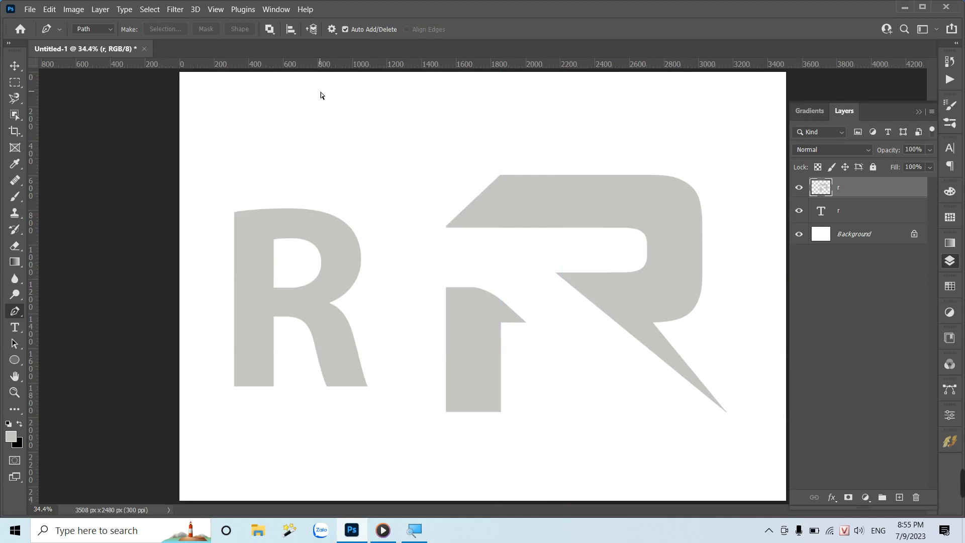
pyautogui.hotkey('ctrl', ';')
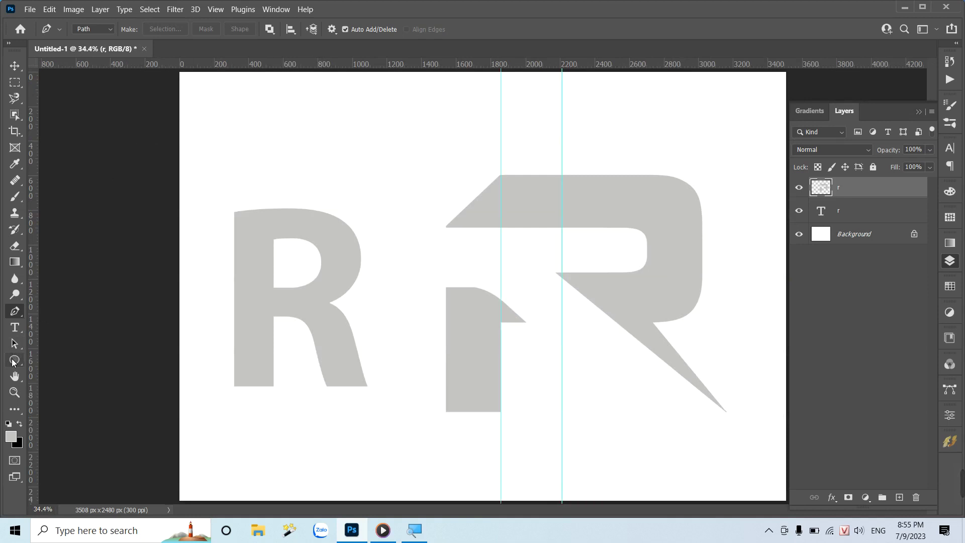
pyautogui.click(14, 363)
# Draw a grey rectangle, widen it to 1495 px, and move it left over the first R.
pyautogui.click(59, 363)
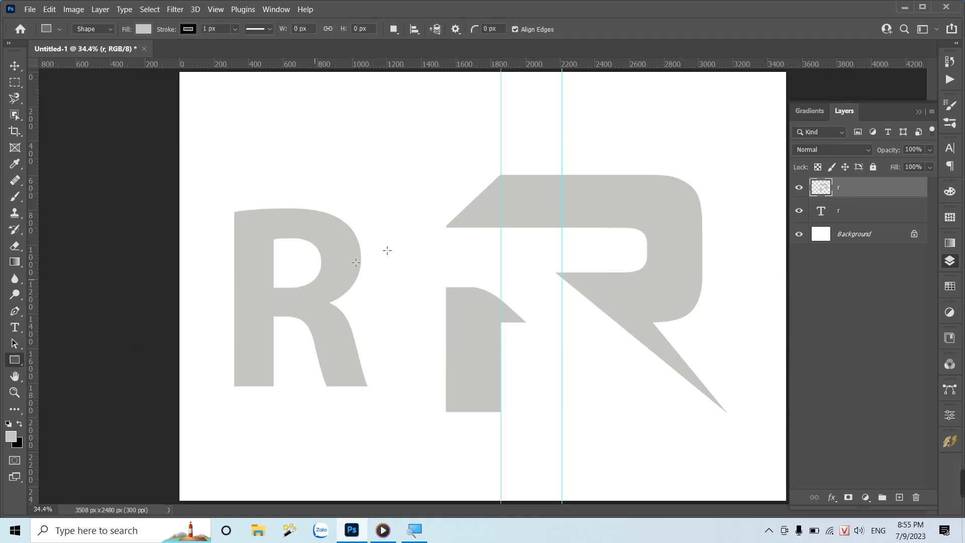
pyautogui.moveTo(429, 246); pyautogui.dragTo(602, 279)
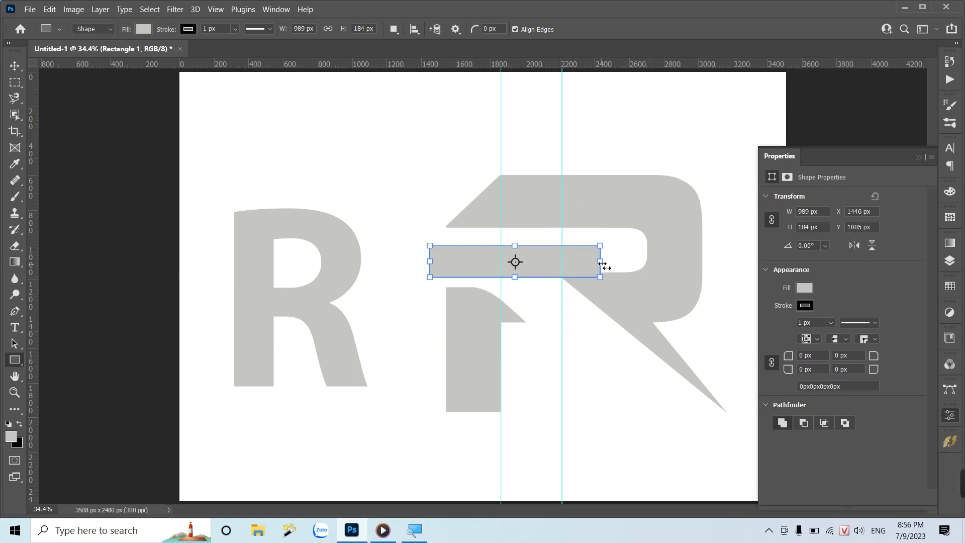
pyautogui.moveTo(602, 262); pyautogui.dragTo(686, 261)
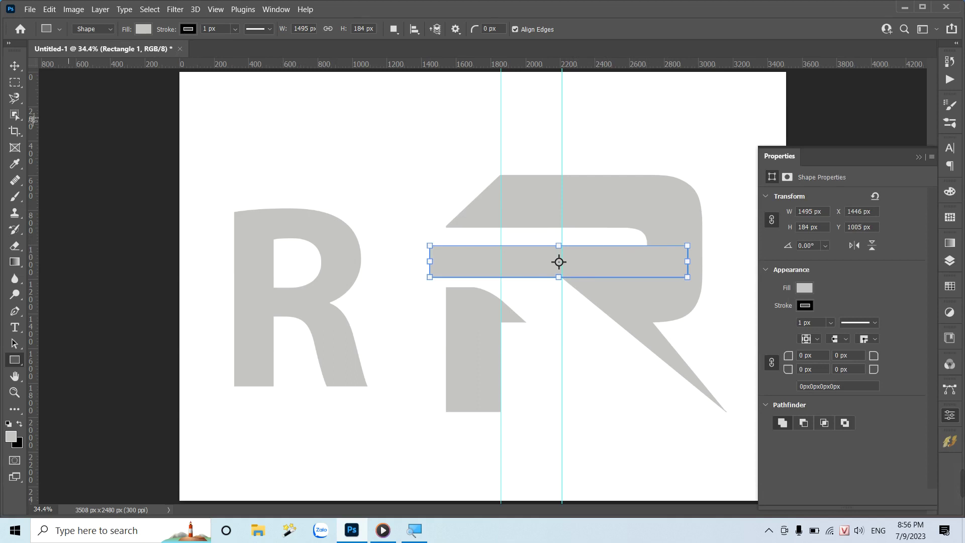
pyautogui.click(15, 65)
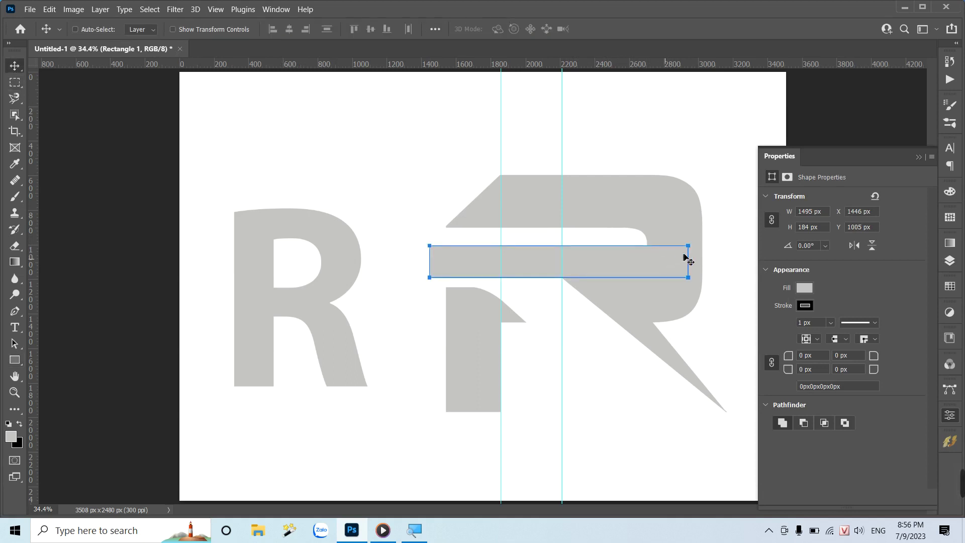
pyautogui.hotkey('ctrl', 't')
pyautogui.click(505, 217)
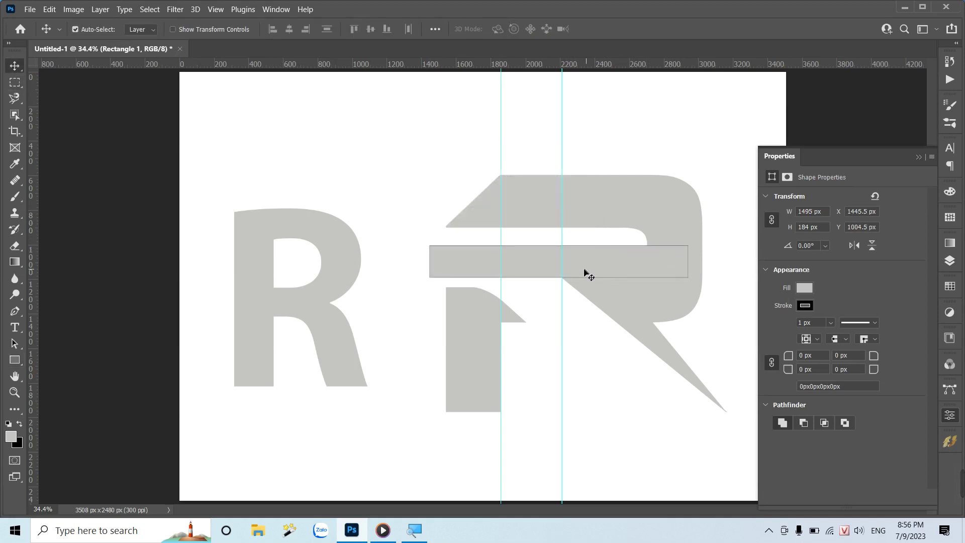
pyautogui.moveTo(535, 265); pyautogui.dragTo(441, 261)
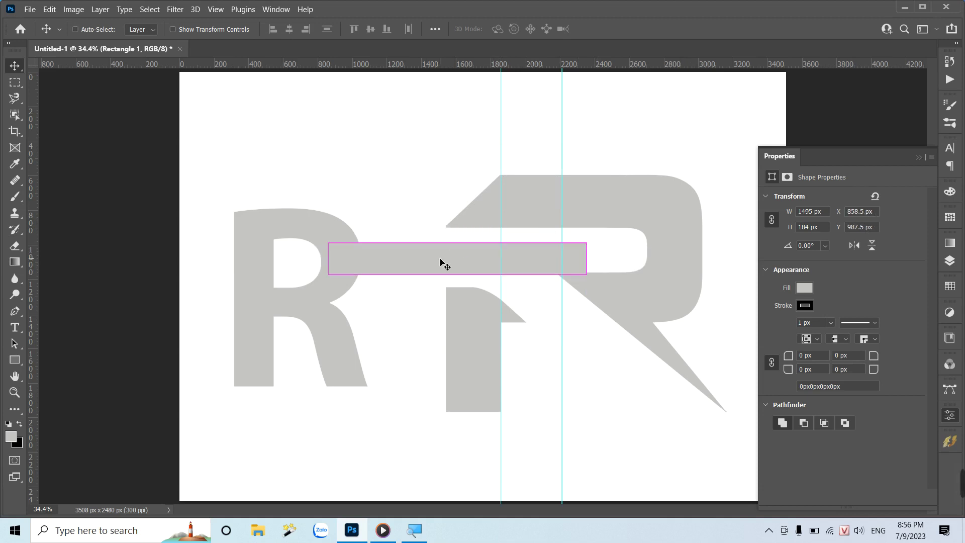
pyautogui.hotkey('ctrl', 't')
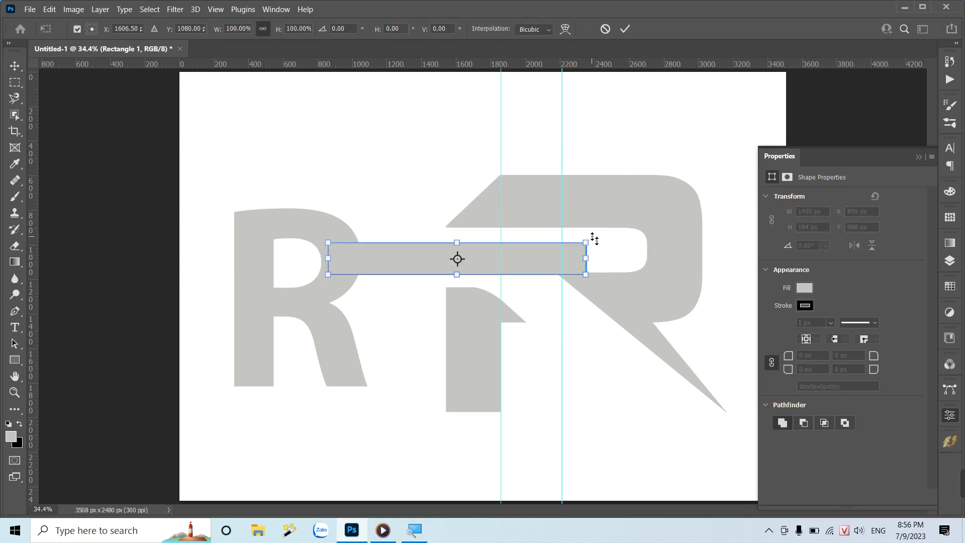
# Rotate the bar to about 39°, scale it to 137% along the R's leg, and add a baseline guide.
pyautogui.moveTo(600, 237); pyautogui.dragTo(594, 347)
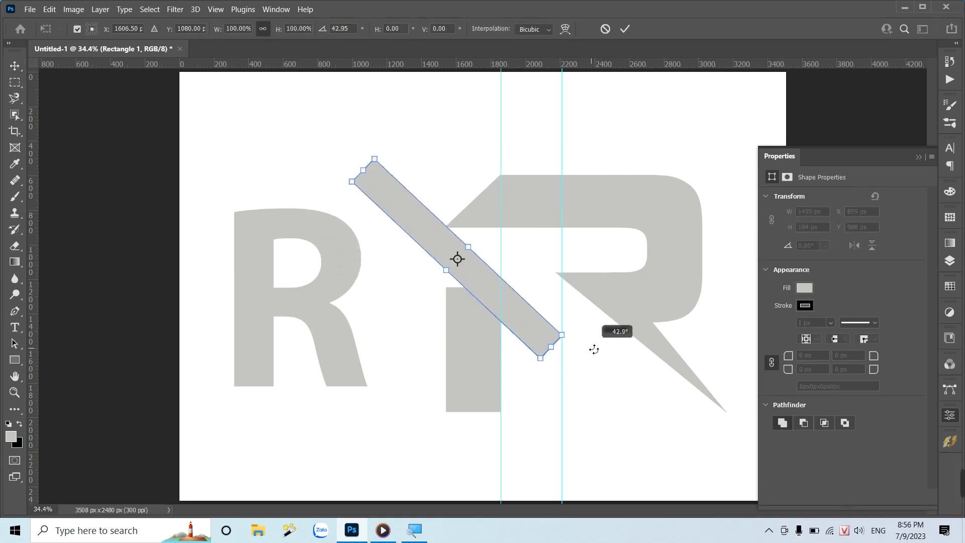
pyautogui.moveTo(539, 322); pyautogui.dragTo(672, 400)
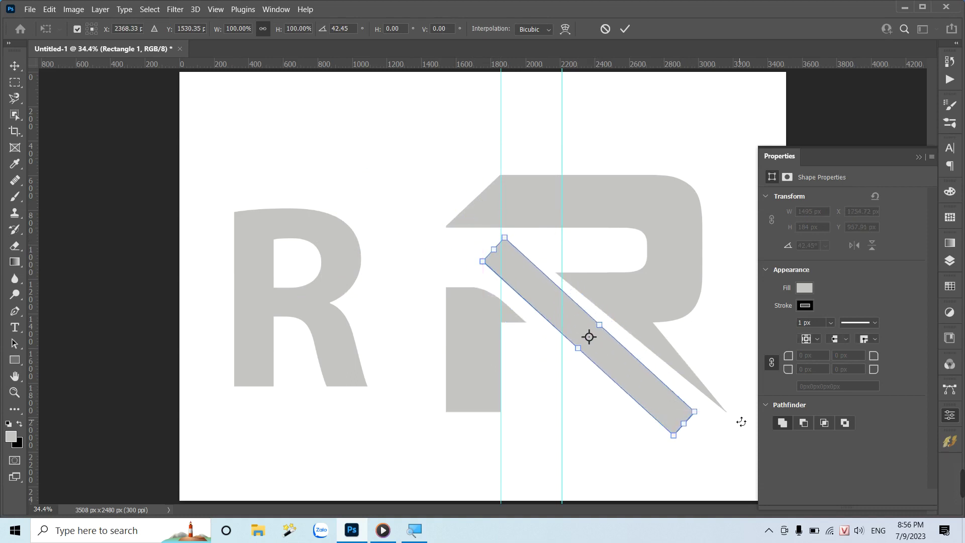
pyautogui.moveTo(723, 421)
pyautogui.mouseDown()
pyautogui.moveTo(730, 415)
pyautogui.moveTo(696, 457)
pyautogui.mouseUp()
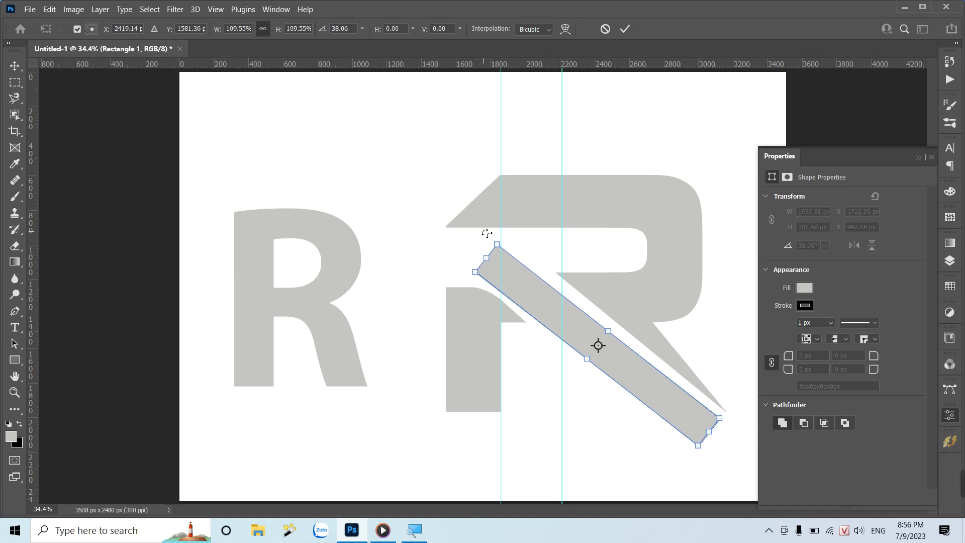
pyautogui.moveTo(487, 232); pyautogui.dragTo(489, 231)
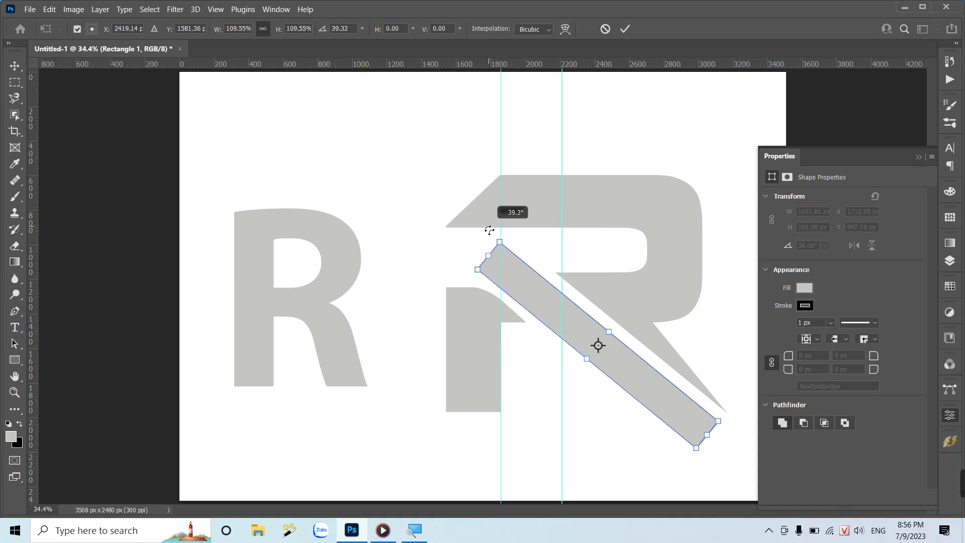
pyautogui.moveTo(611, 333); pyautogui.dragTo(615, 329)
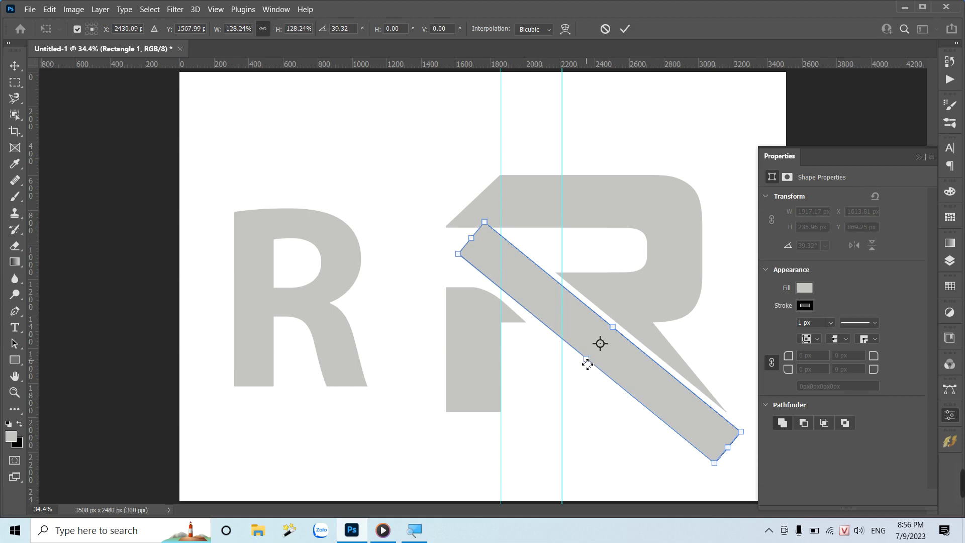
pyautogui.moveTo(587, 364); pyautogui.dragTo(585, 366)
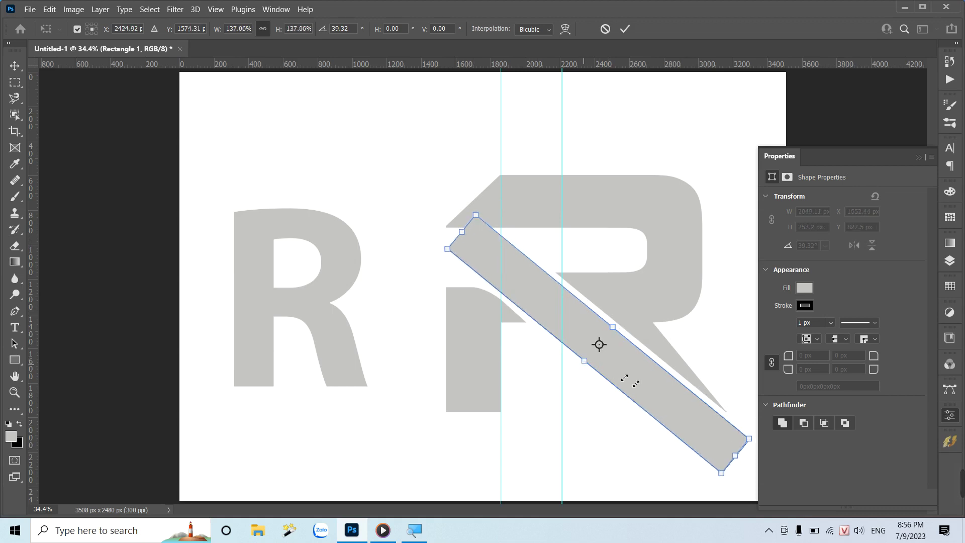
pyautogui.press('Return')
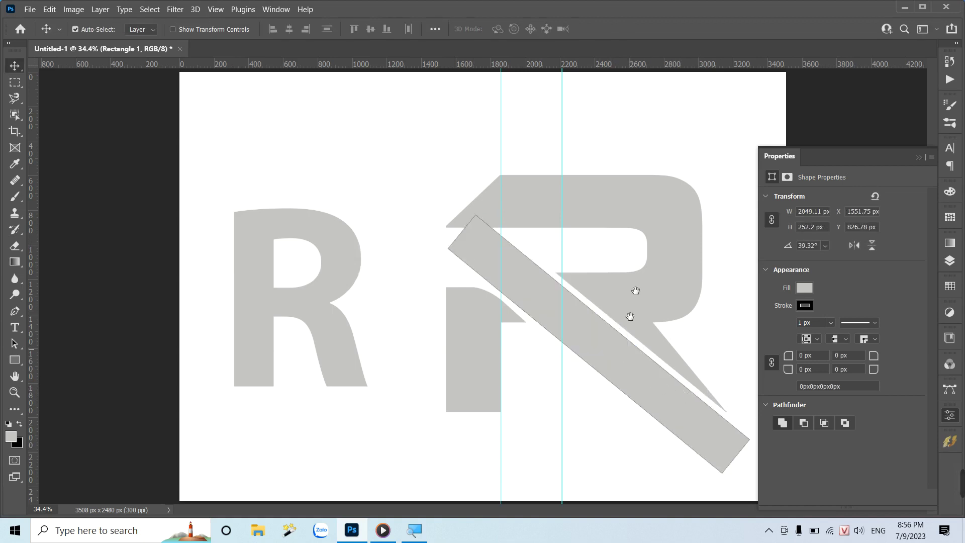
pyautogui.moveTo(584, 70); pyautogui.dragTo(590, 413)
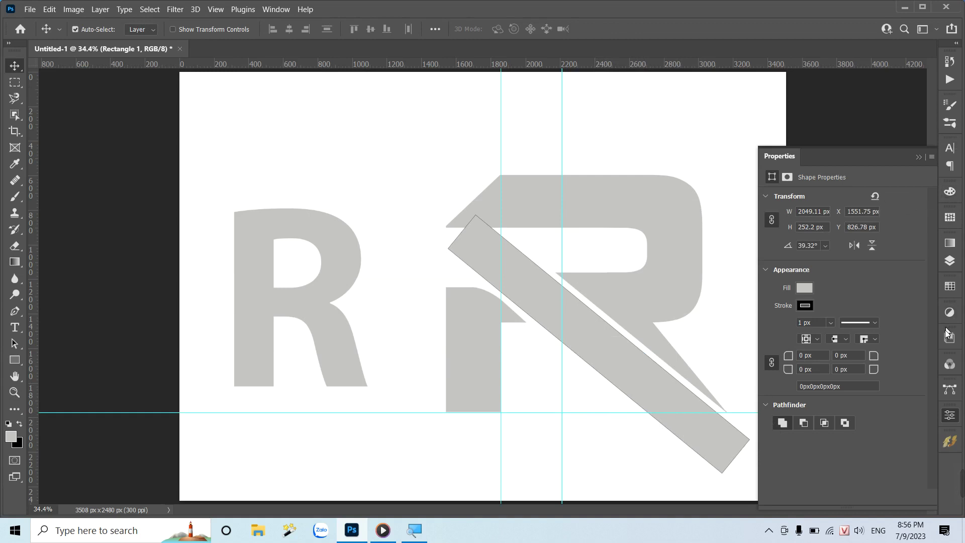
# Load Rectangle 1's shape onto a new Layer 1 as pixels, deselect, and hide Rectangle 1.
pyautogui.click(949, 262)
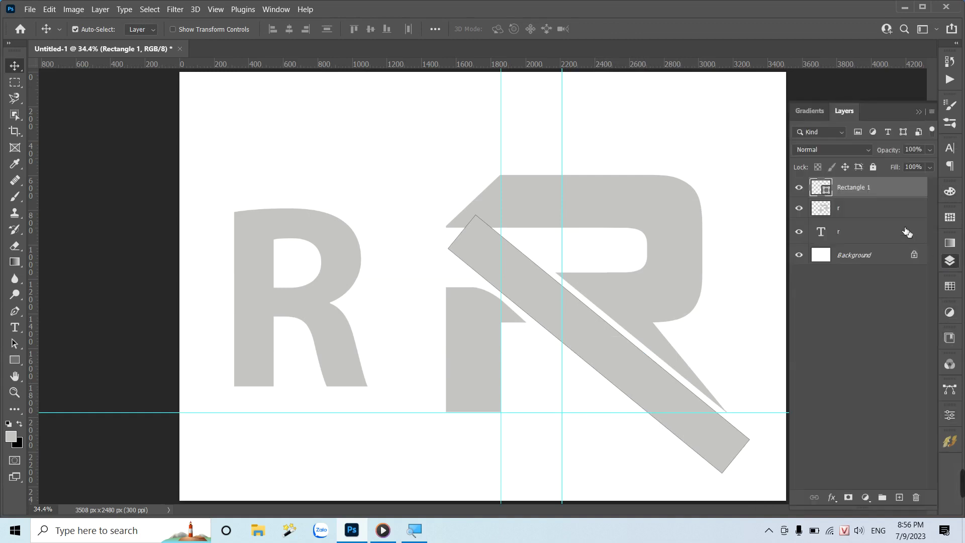
pyautogui.keyDown('ctrl'); pyautogui.click(817, 195); pyautogui.keyUp('ctrl')
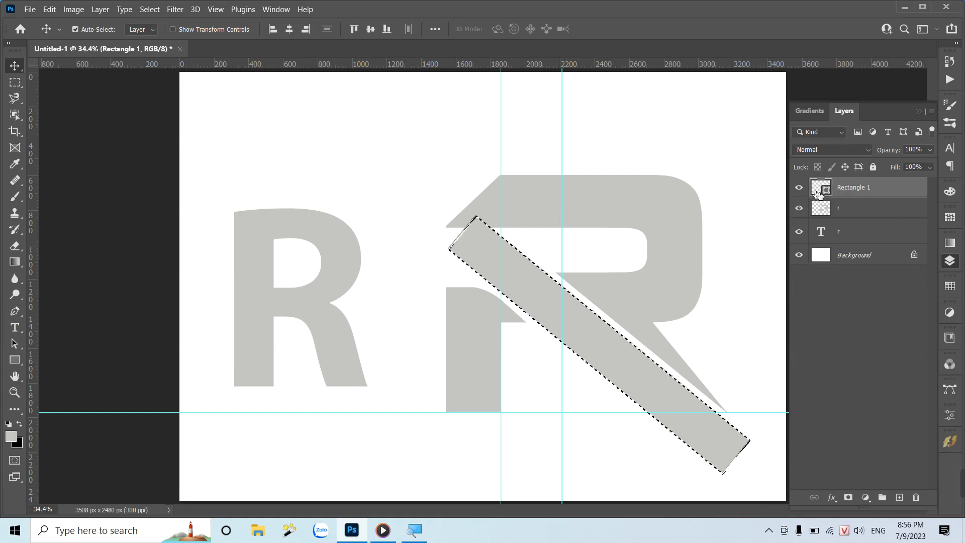
pyautogui.click(899, 497)
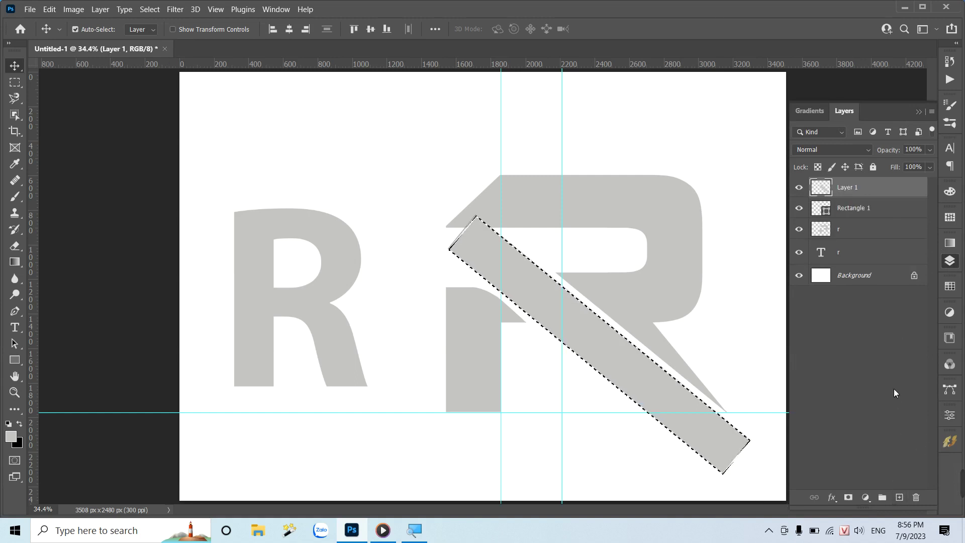
pyautogui.hotkey('ctrl', 'd')
pyautogui.click(799, 210)
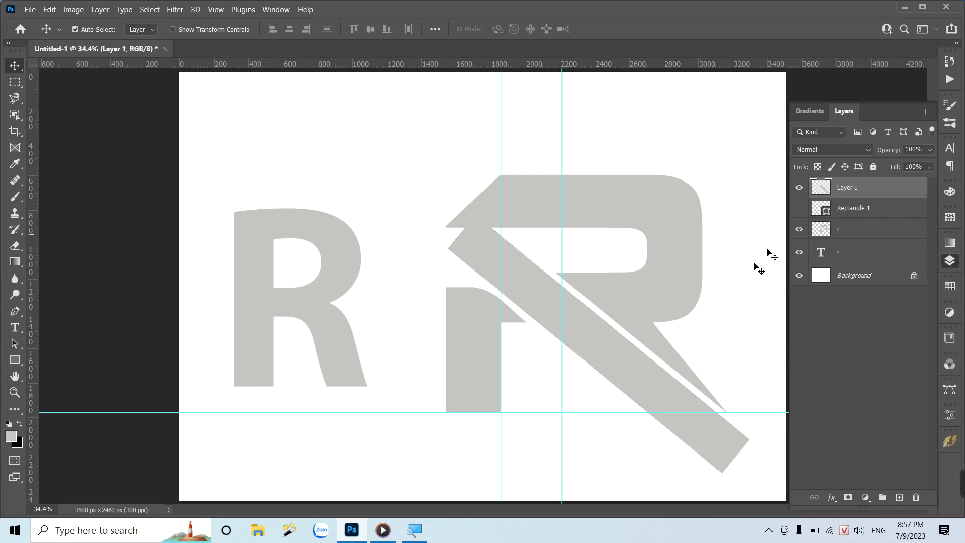
# Delete the bar's end below the baseline guide, zoom on the R's notch, and add a guide there.
pyautogui.press('m')
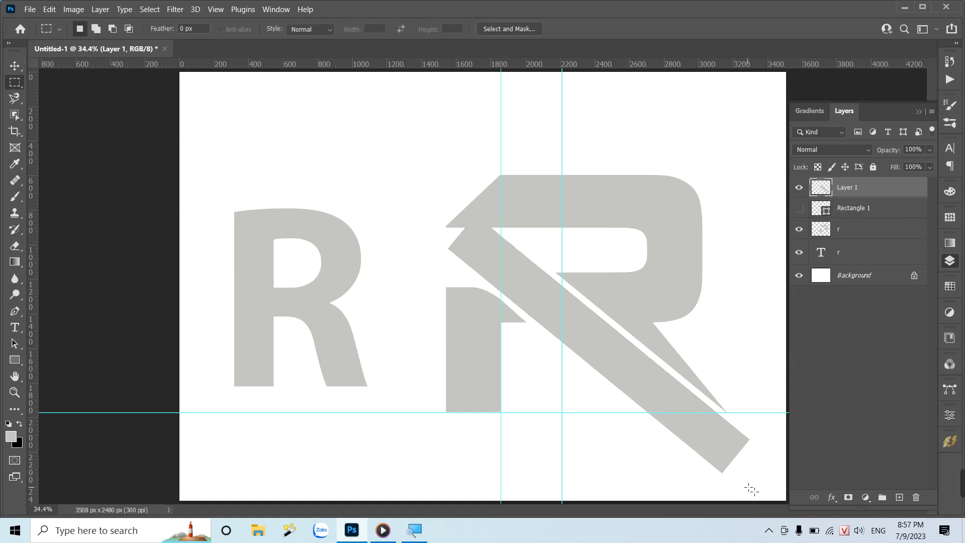
pyautogui.moveTo(757, 487); pyautogui.dragTo(584, 416)
pyautogui.press('Delete')
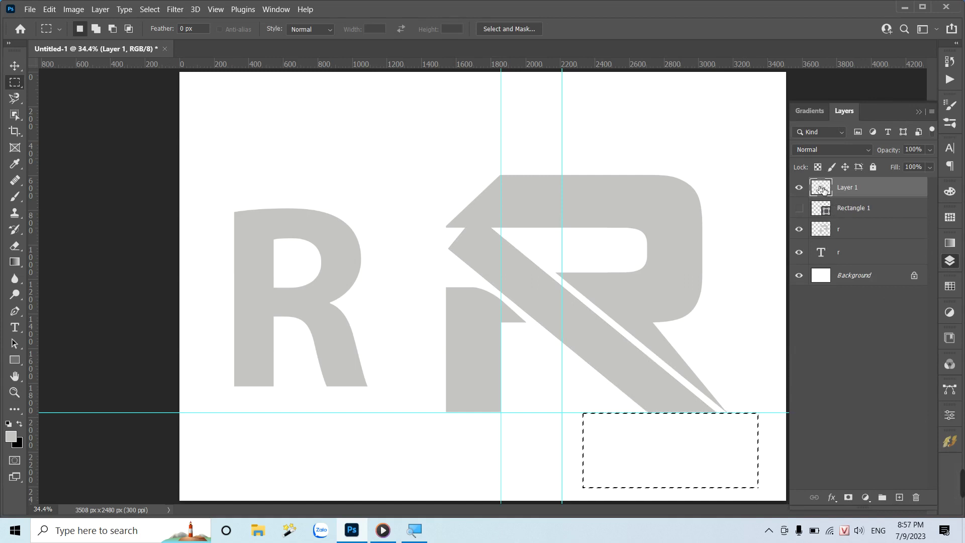
pyautogui.press('z')
pyautogui.moveTo(449, 249); pyautogui.dragTo(489, 290)
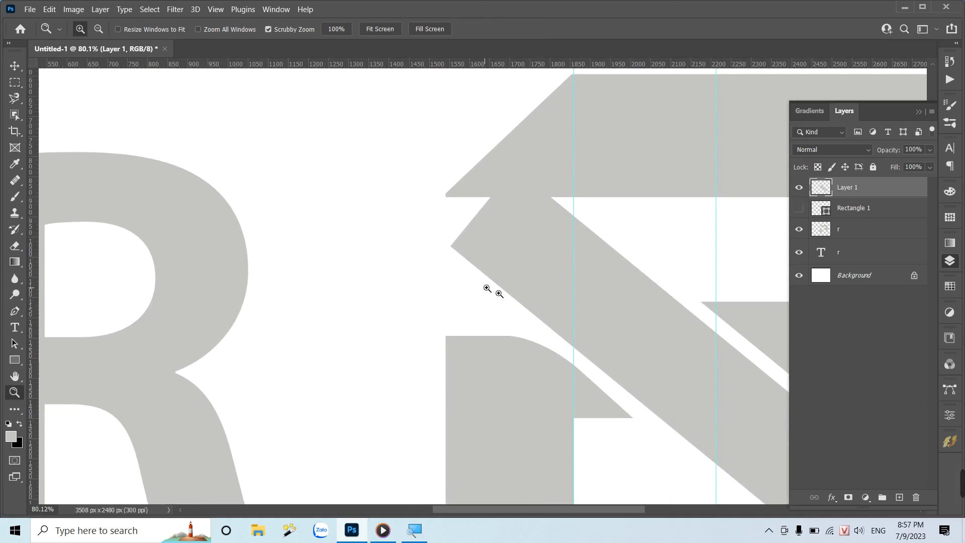
pyautogui.moveTo(636, 66); pyautogui.dragTo(736, 303)
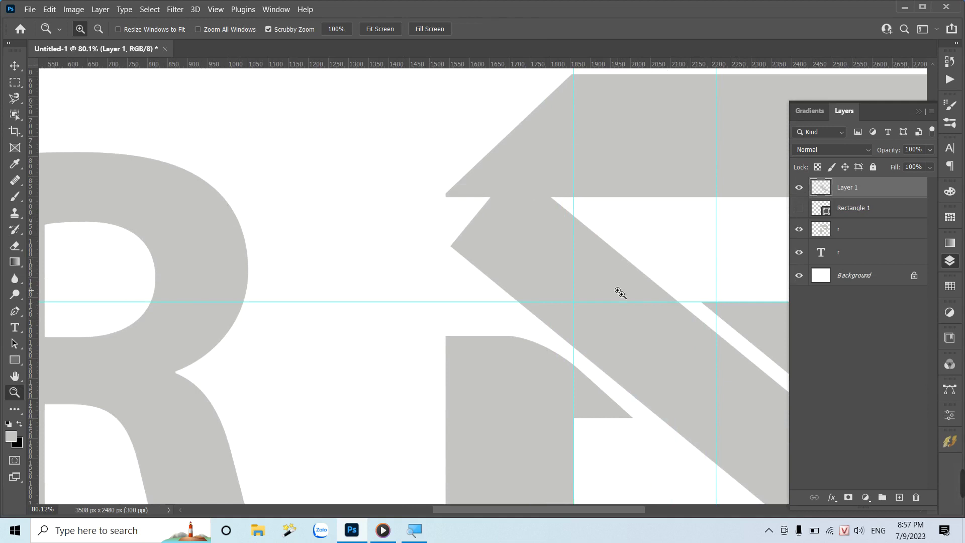
# Trace a closed curved Pen path from left of the notch along the diagonal bar's edge.
pyautogui.press('p')
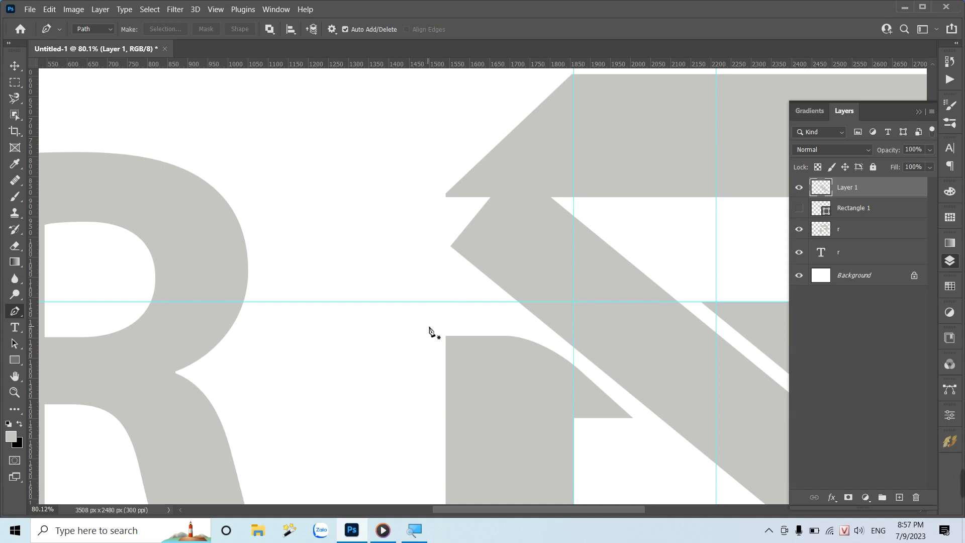
pyautogui.click(433, 326)
pyautogui.moveTo(546, 260)
pyautogui.mouseDown()
pyautogui.moveTo(632, 256)
pyautogui.moveTo(619, 263)
pyautogui.mouseUp()
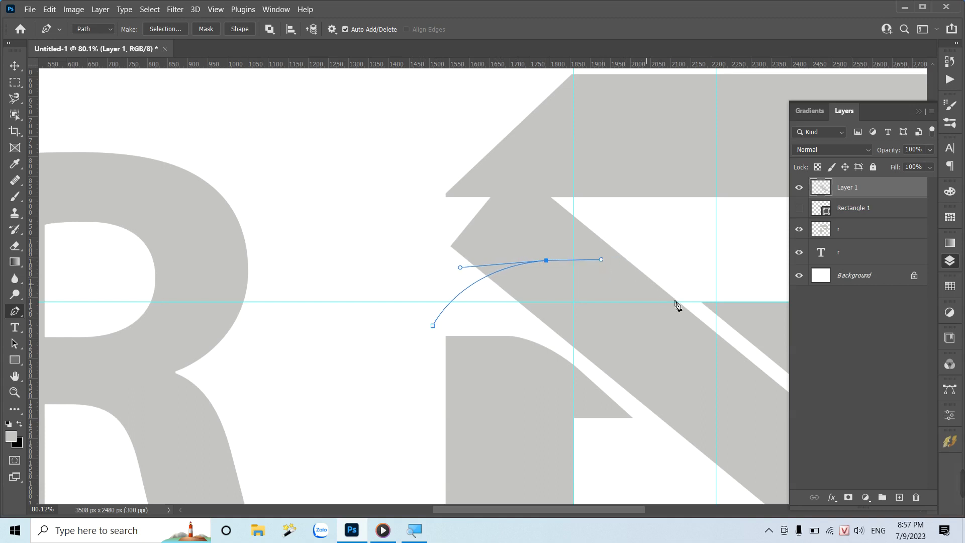
pyautogui.moveTo(693, 313)
pyautogui.mouseDown()
pyautogui.moveTo(612, 289)
pyautogui.moveTo(667, 334)
pyautogui.mouseUp()
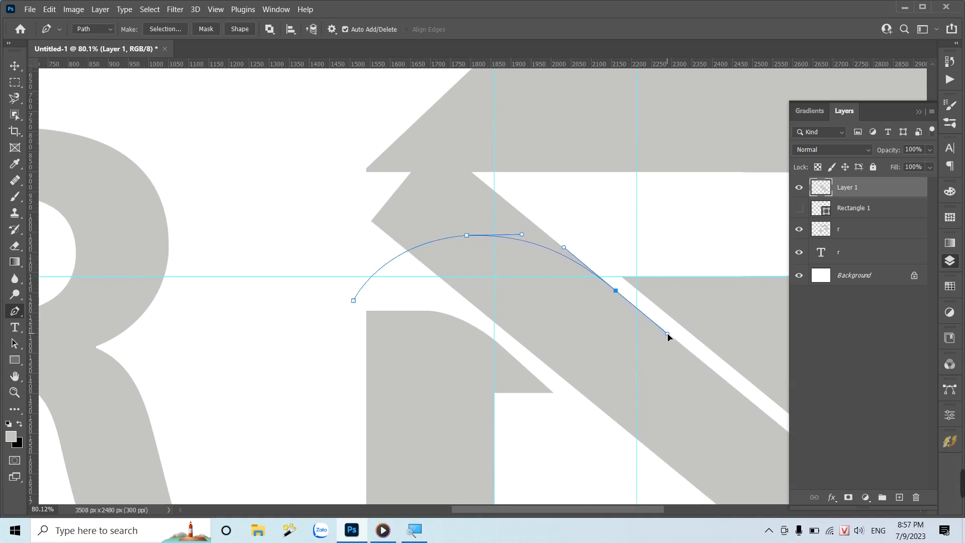
pyautogui.moveTo(667, 334); pyautogui.dragTo(670, 336)
pyautogui.click(652, 351)
pyautogui.click(528, 307)
pyautogui.hotkey('ctrl', 'z')
pyautogui.click(502, 329)
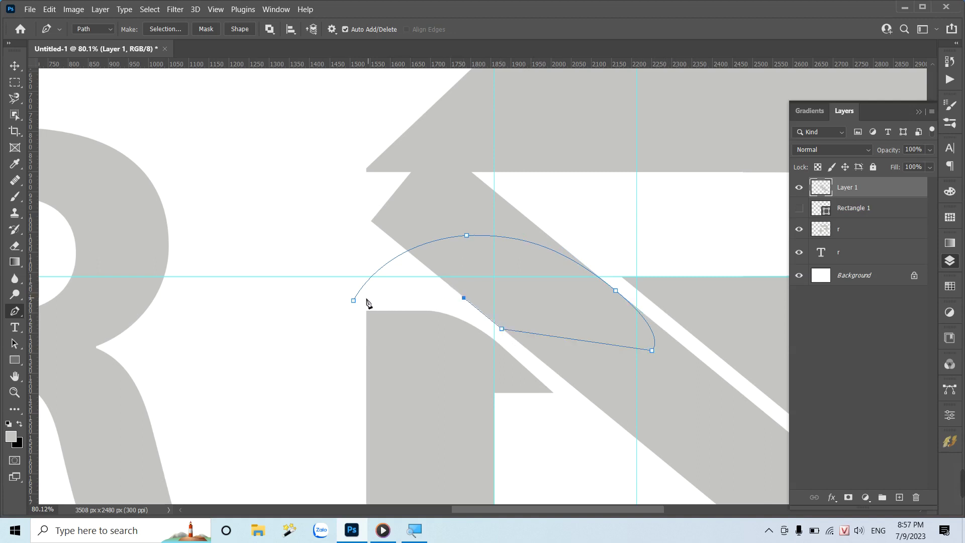
pyautogui.moveTo(353, 300); pyautogui.dragTo(313, 329)
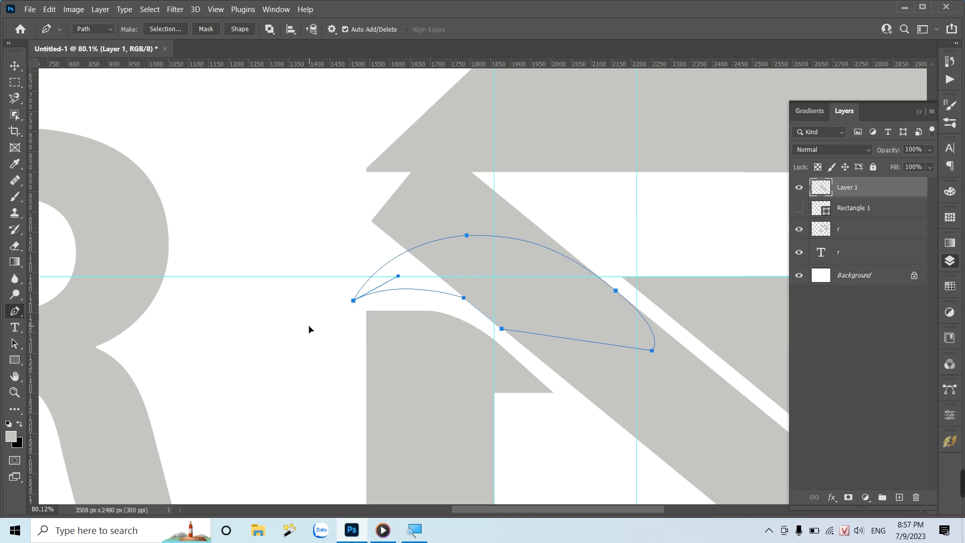
# Fill the traced shape with light grey on a new Layer 2 and deselect.
pyautogui.hotkey('ctrl', 'Return')
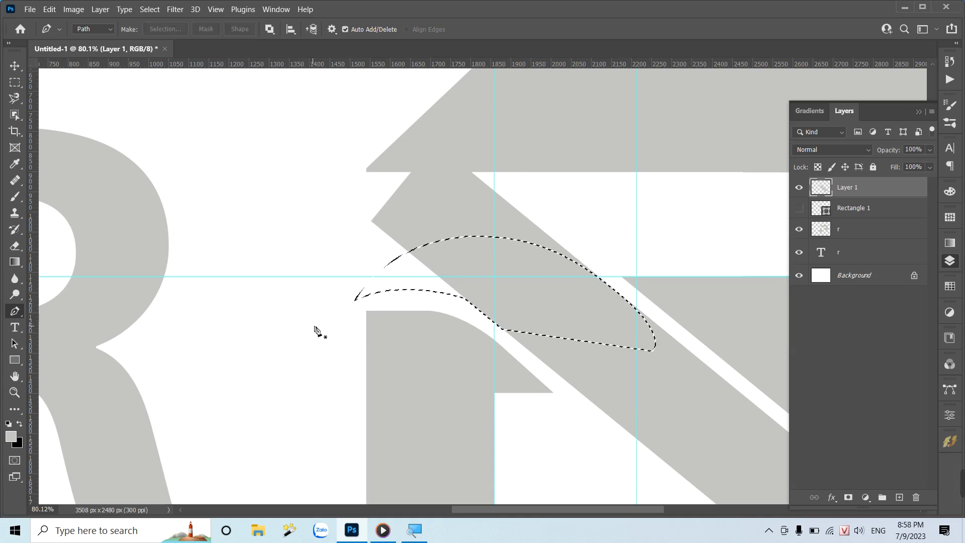
pyautogui.click(899, 497)
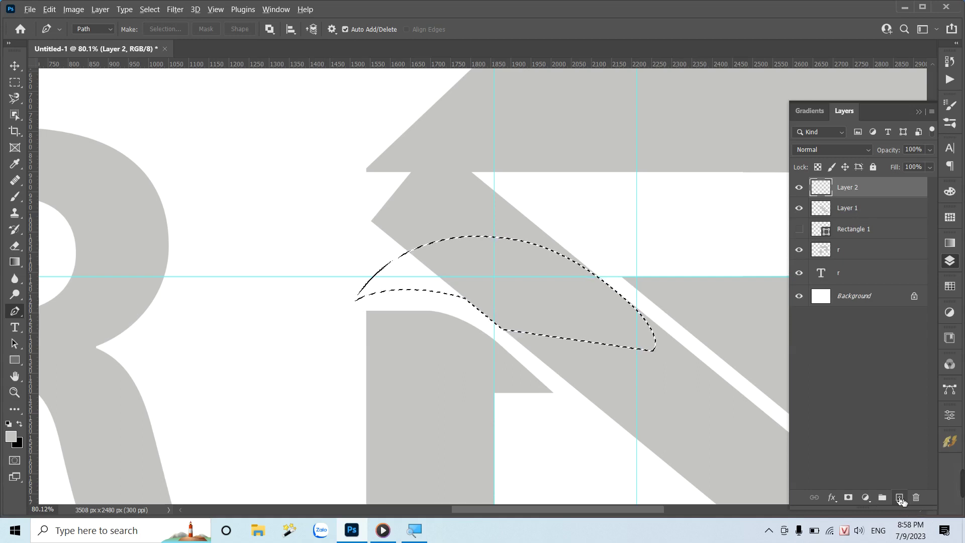
pyautogui.hotkey('alt', 'BackSpace')
pyautogui.hotkey('ctrl', 'd')
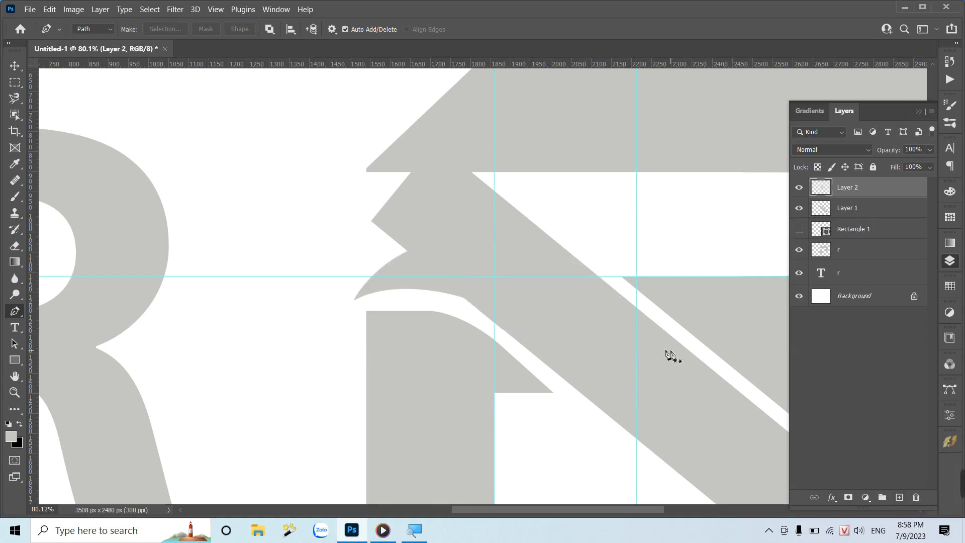
# Delete the jagged notch above the R's curve from Layer 1 and hide the guides.
pyautogui.press('m')
pyautogui.moveTo(294, 113); pyautogui.dragTo(643, 277)
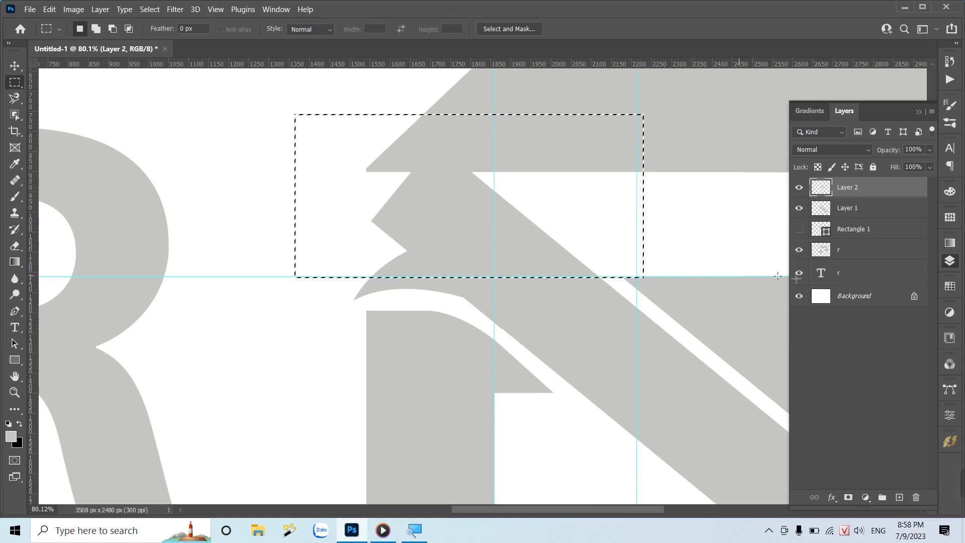
pyautogui.click(835, 208)
pyautogui.press('Delete')
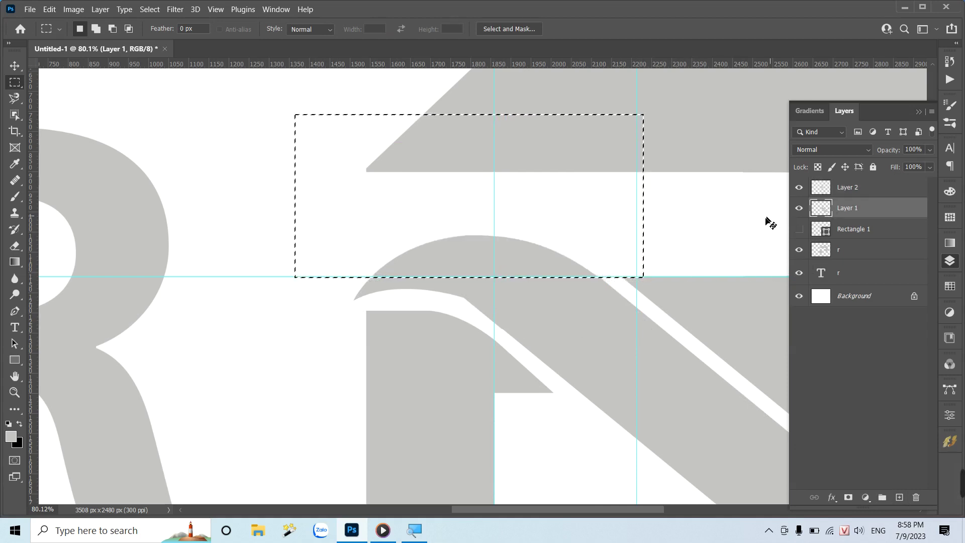
pyautogui.click(720, 238)
pyautogui.hotkey('ctrl', ';')
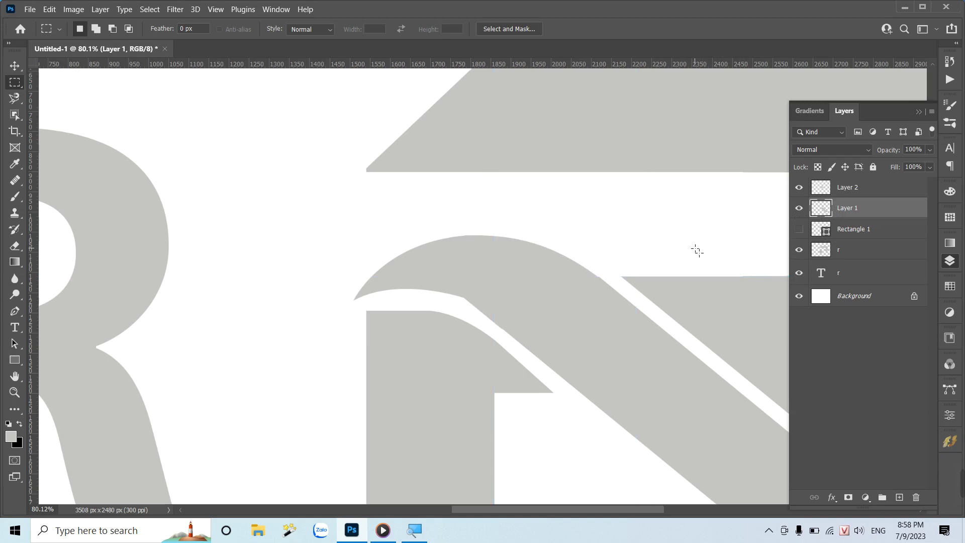
# Scale Layer 2's arc piece to about 100.37% and zoom out to the whole document.
pyautogui.hotkey('ctrl', 't')
pyautogui.scroll(3, 631, 308)
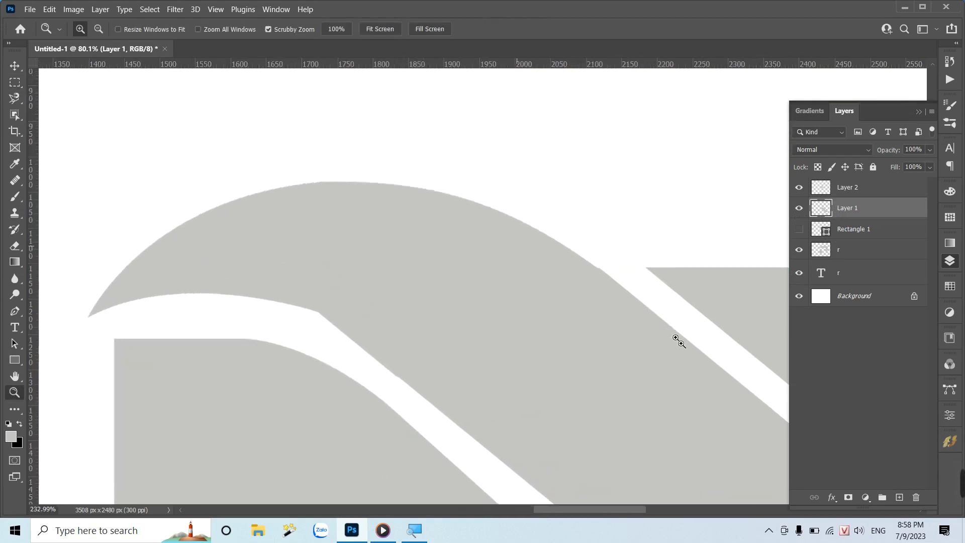
pyautogui.scroll(2, 678, 338)
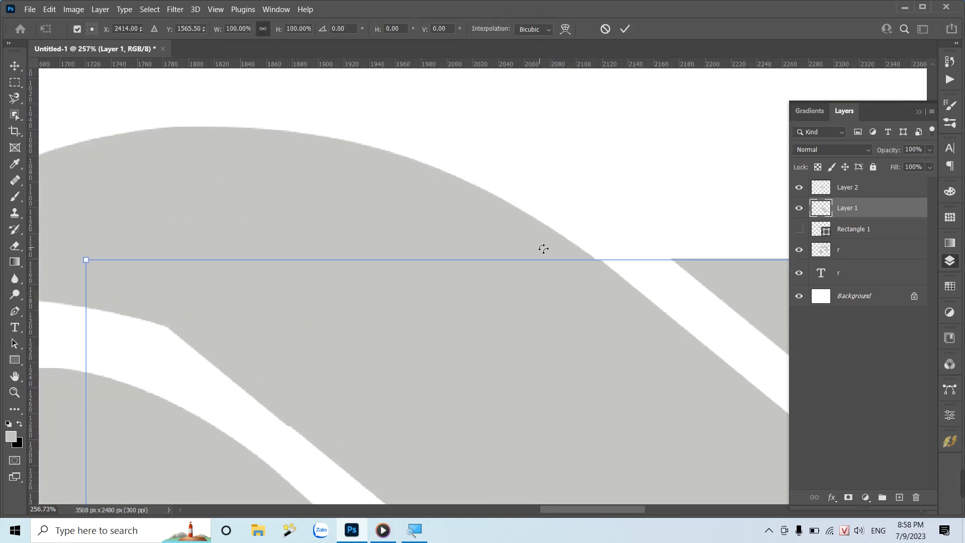
pyautogui.press('Return')
pyautogui.rightClick(428, 221)
pyautogui.click(440, 224)
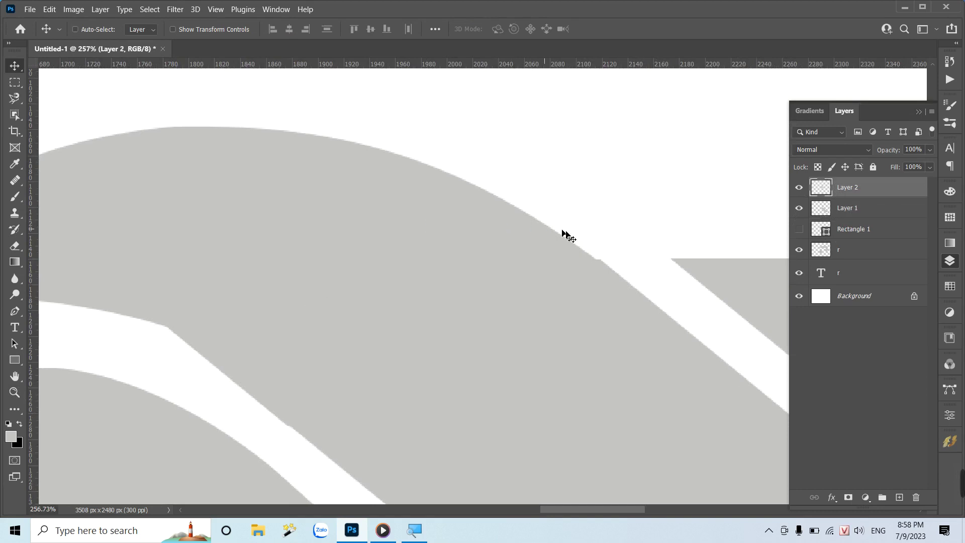
pyautogui.hotkey('ctrl', 't')
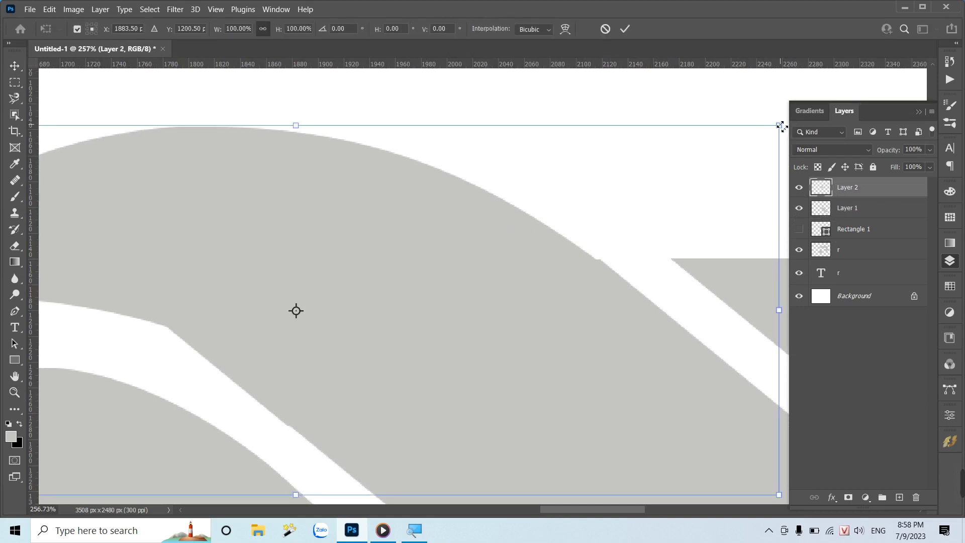
pyautogui.moveTo(782, 127); pyautogui.dragTo(783, 123)
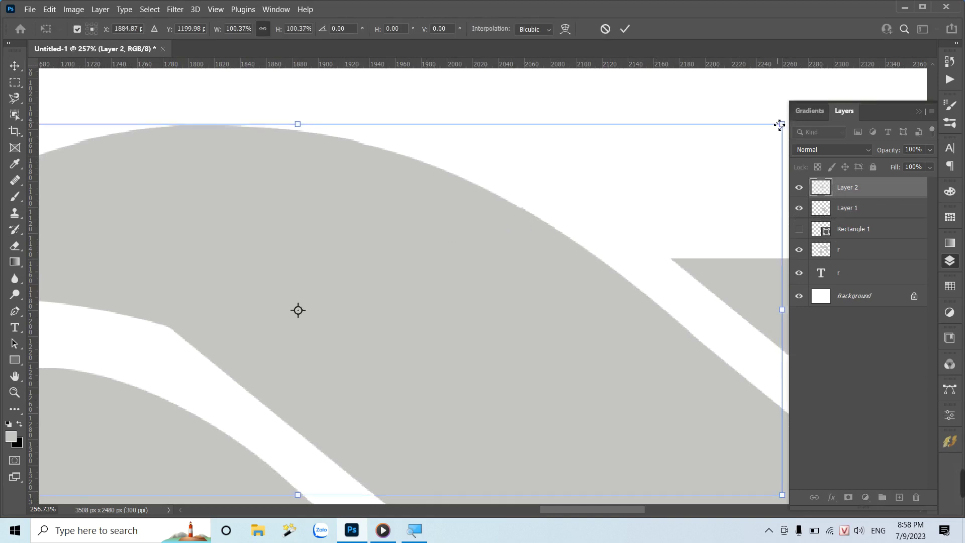
pyautogui.press('Return')
pyautogui.hotkey('ctrl', '-')
pyautogui.hotkey('ctrl', '-')
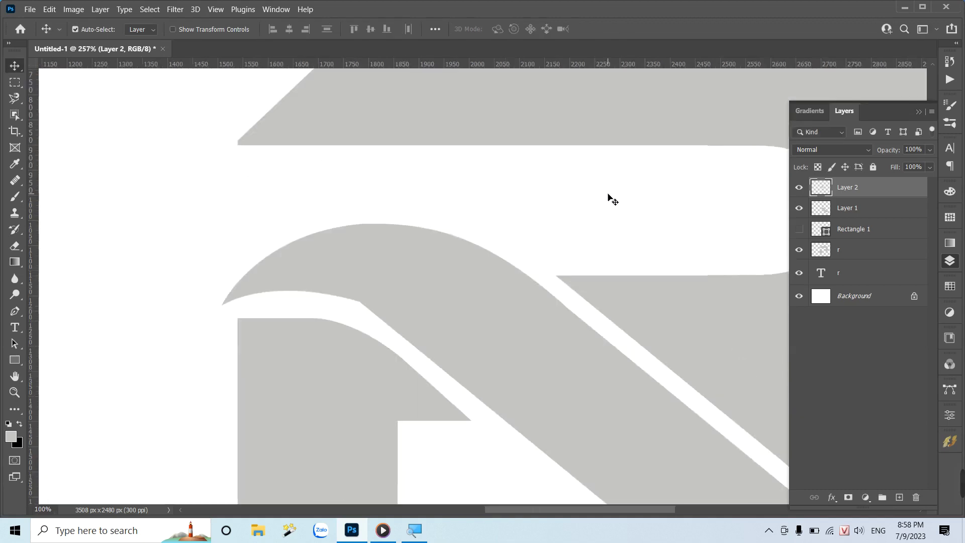
pyautogui.hotkey('ctrl', '-')
pyautogui.hotkey('ctrl', '-')
pyautogui.hotkey('ctrl', '-')
# Select Layer 1 together with Layer 2 and merge them with Merge Layers.
pyautogui.press('ctrl')
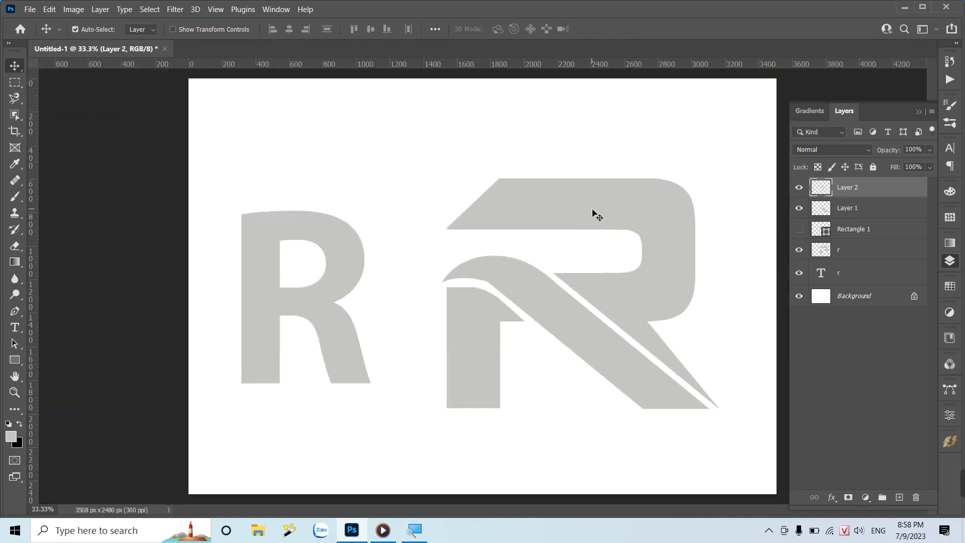
pyautogui.keyDown('ctrl'); pyautogui.click(852, 212); pyautogui.keyUp('ctrl')
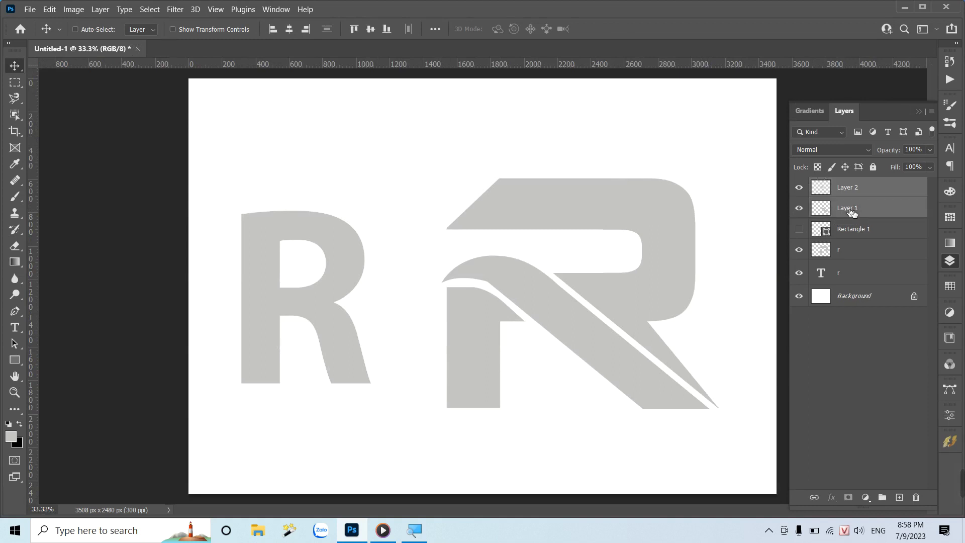
pyautogui.press('ctrl')
pyautogui.click(72, 9)
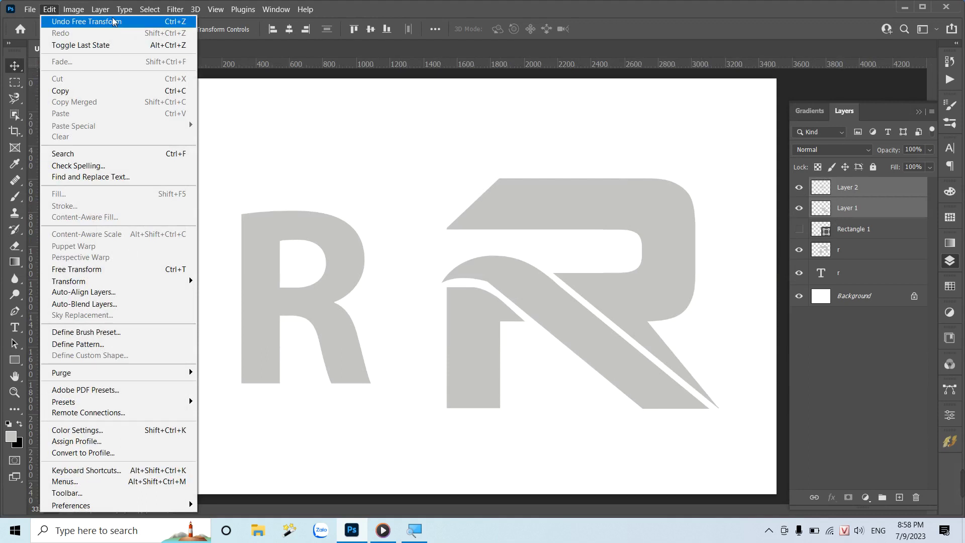
pyautogui.click(190, 437)
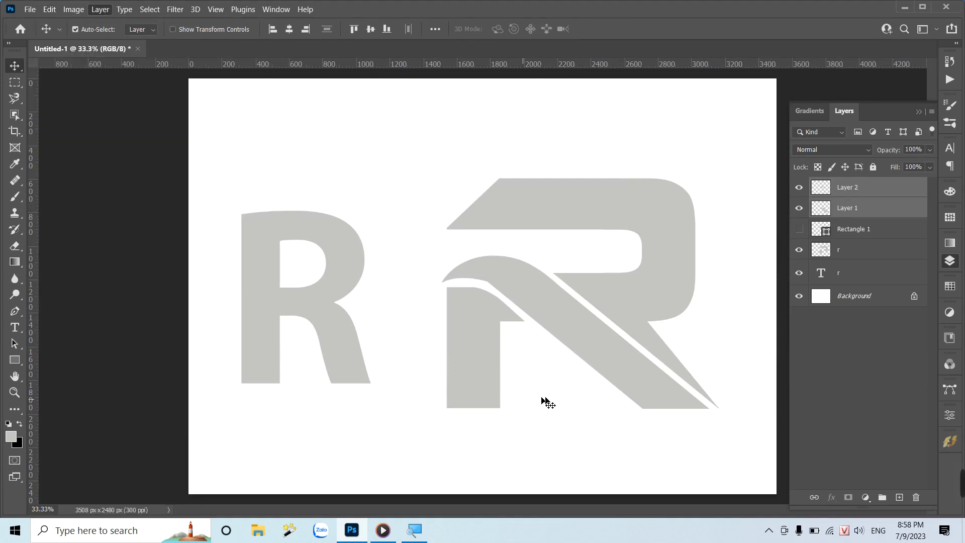
pyautogui.press('z')
pyautogui.moveTo(482, 303); pyautogui.dragTo(572, 366)
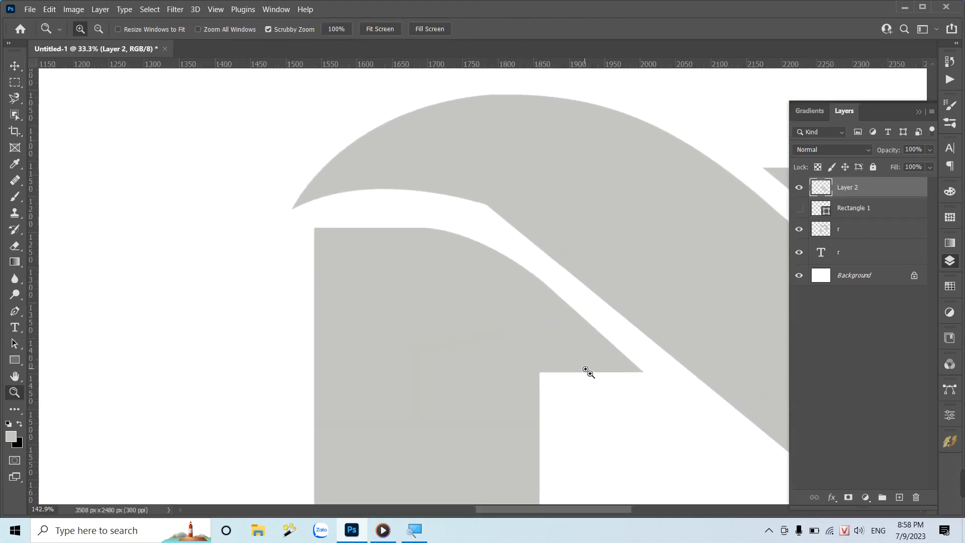
pyautogui.press('p')
pyautogui.click(307, 179)
pyautogui.click(284, 203)
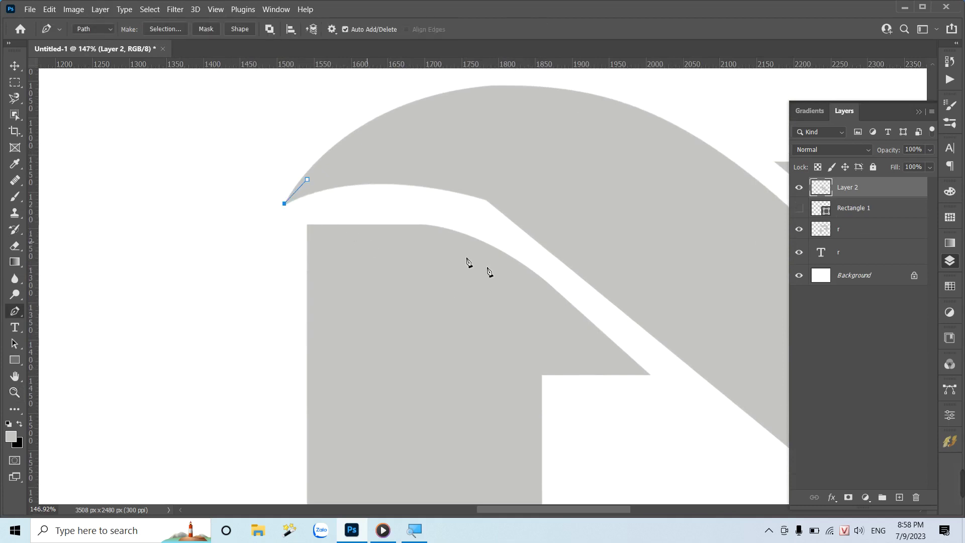
pyautogui.moveTo(556, 256); pyautogui.dragTo(690, 369)
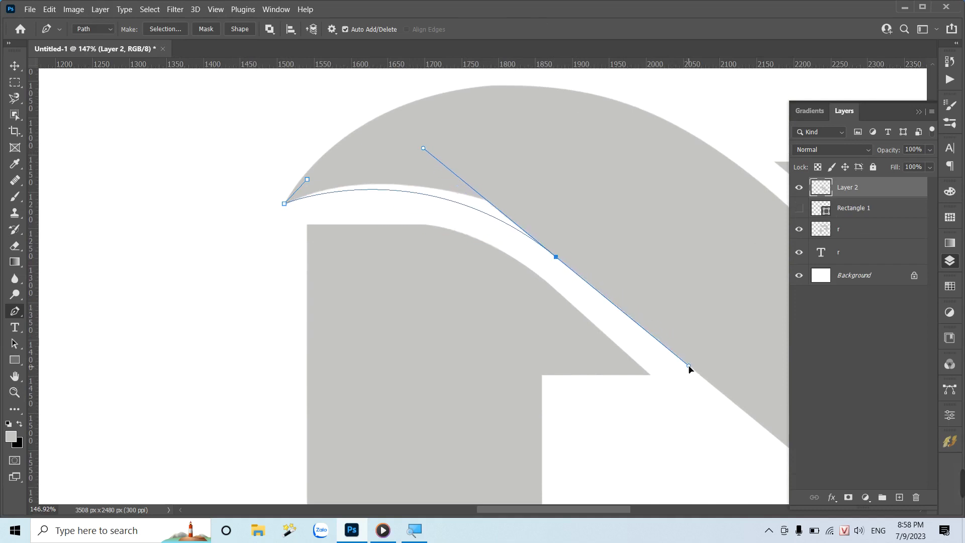
pyautogui.click(685, 250)
pyautogui.click(524, 144)
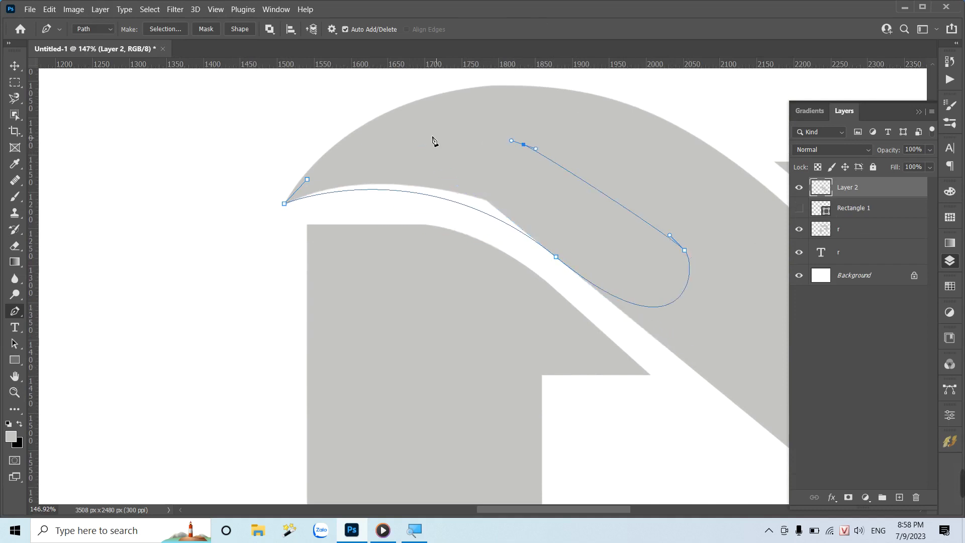
pyautogui.click(433, 137)
pyautogui.hotkey('ctrl', 'Return')
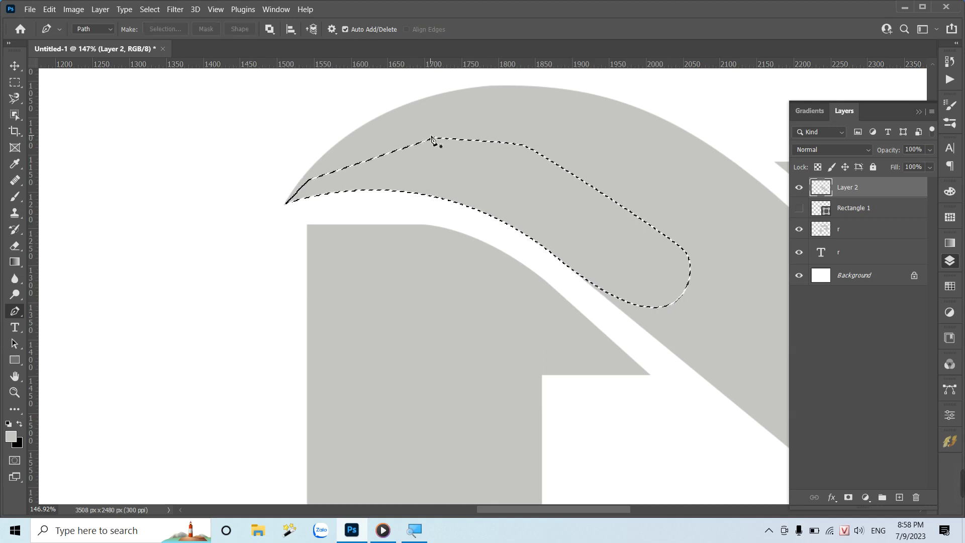
pyautogui.hotkey('ctrl', 'd')
pyautogui.scroll(-1, 431, 138)
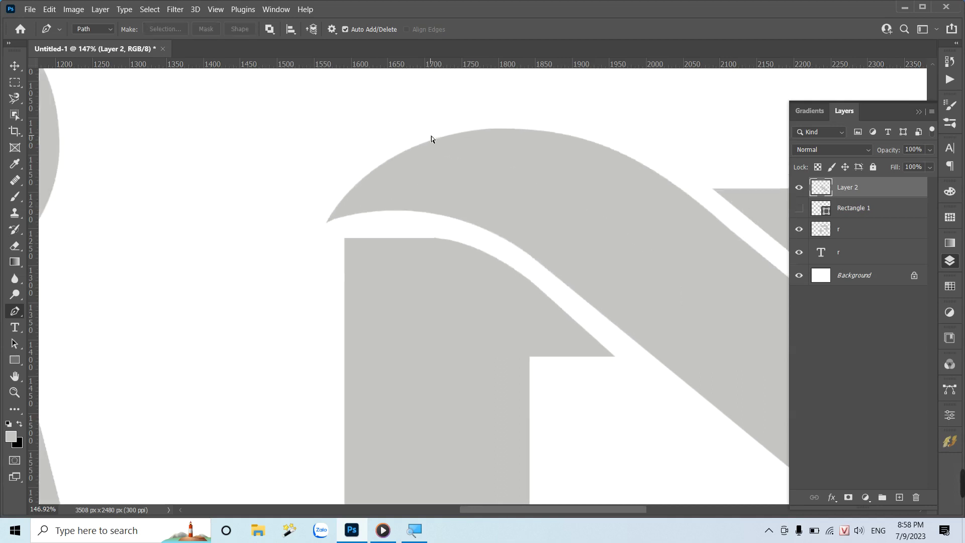
pyautogui.scroll(-1, 431, 138)
pyautogui.scroll(-1, 431, 139)
pyautogui.scroll(-1, 432, 139)
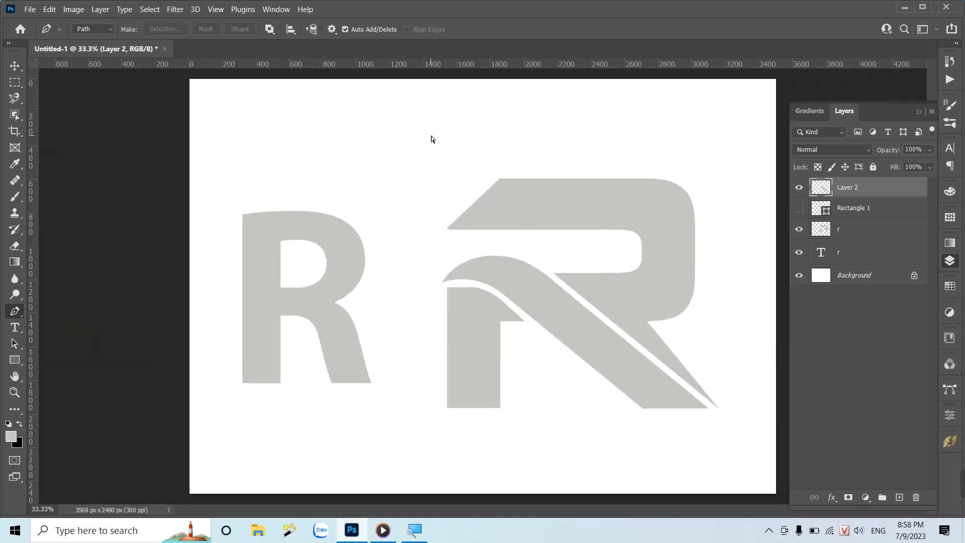
pyautogui.scroll(-1, 432, 137)
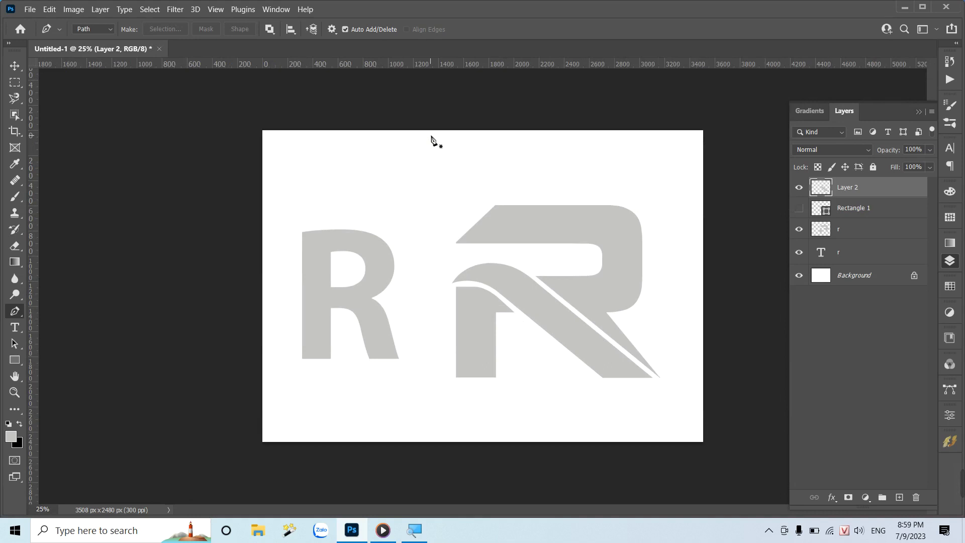
# Make the r layer active and trace a Pen outline around the large R's bowl and diagonal leg.
pyautogui.press('v')
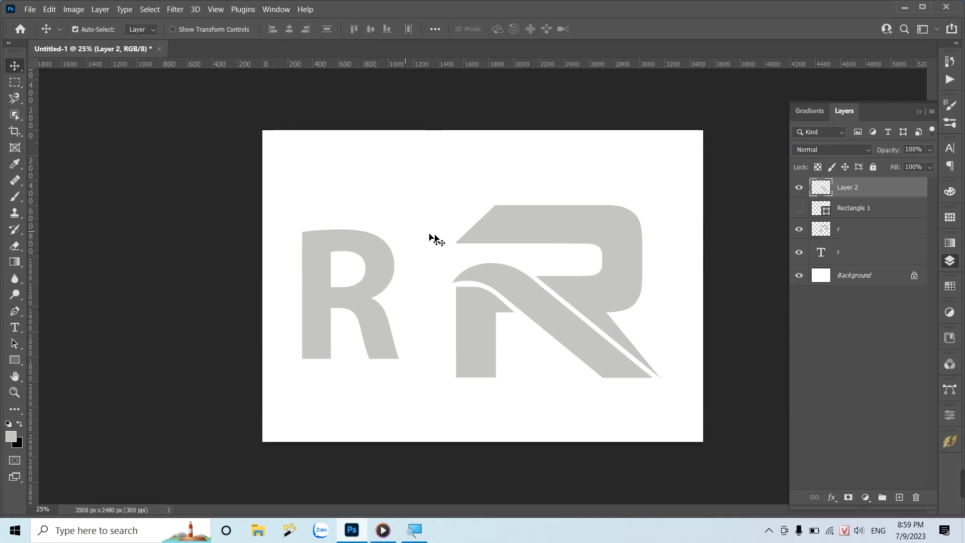
pyautogui.rightClick(503, 225)
pyautogui.click(518, 233)
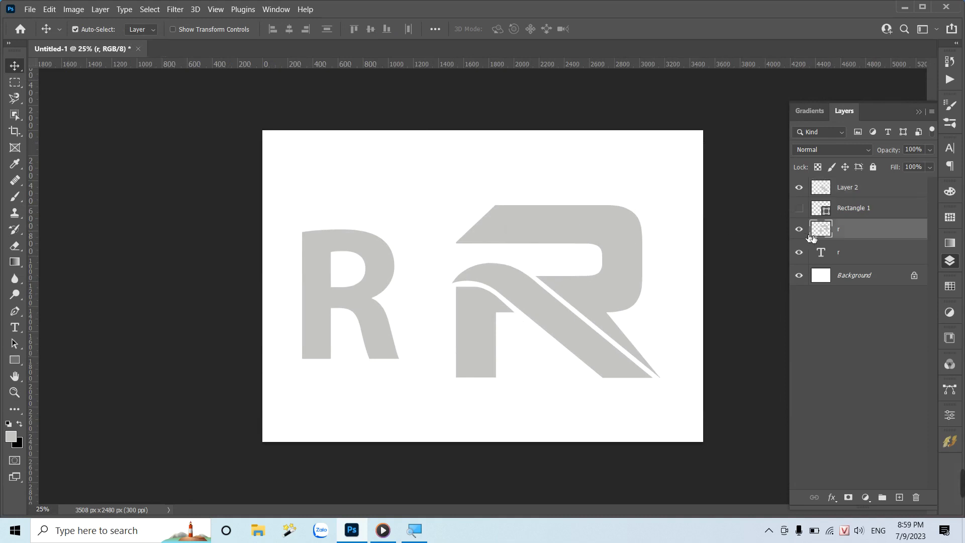
pyautogui.press('p')
pyautogui.click(430, 162)
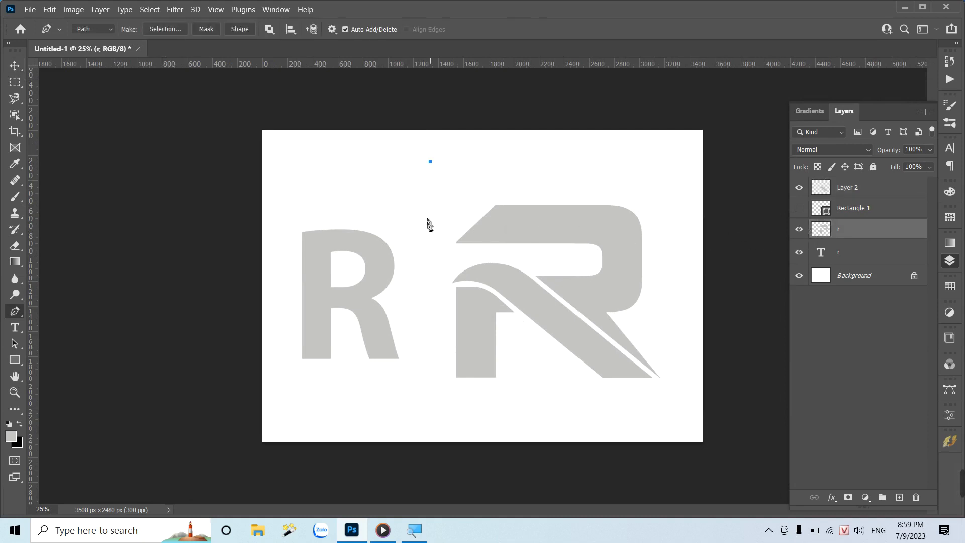
pyautogui.click(427, 228)
pyautogui.click(440, 252)
pyautogui.click(514, 285)
pyautogui.click(620, 403)
pyautogui.moveTo(697, 373); pyautogui.dragTo(699, 350)
pyautogui.moveTo(678, 199); pyautogui.dragTo(656, 180)
pyautogui.moveTo(504, 137); pyautogui.dragTo(492, 137)
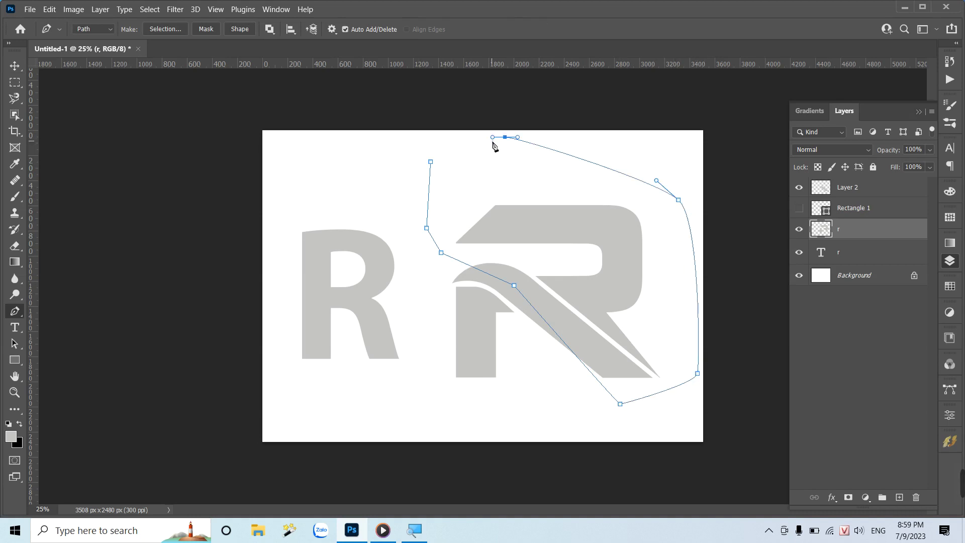
# Turn the outline into a selection and copy that part of r to a new layer.
pyautogui.hotkey('ctrl', 'Return')
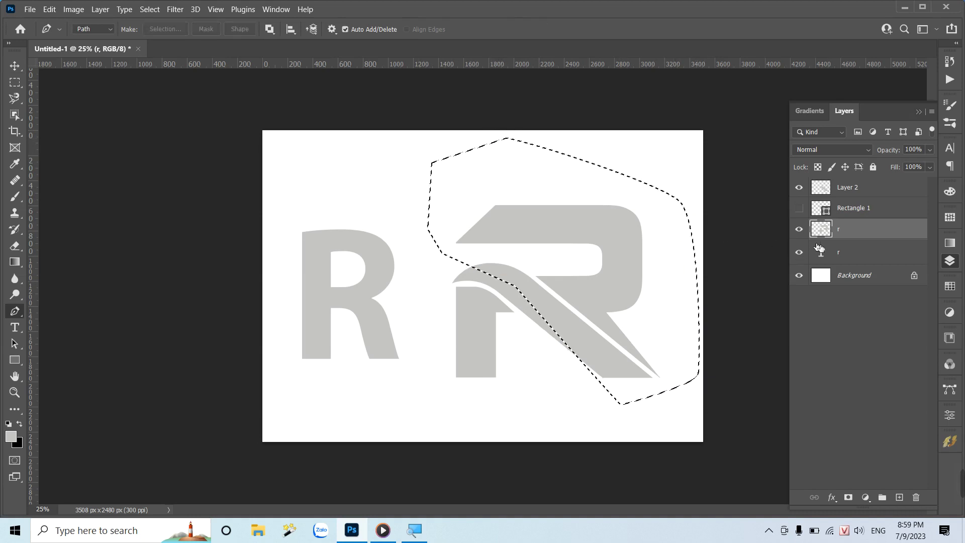
pyautogui.click(149, 9)
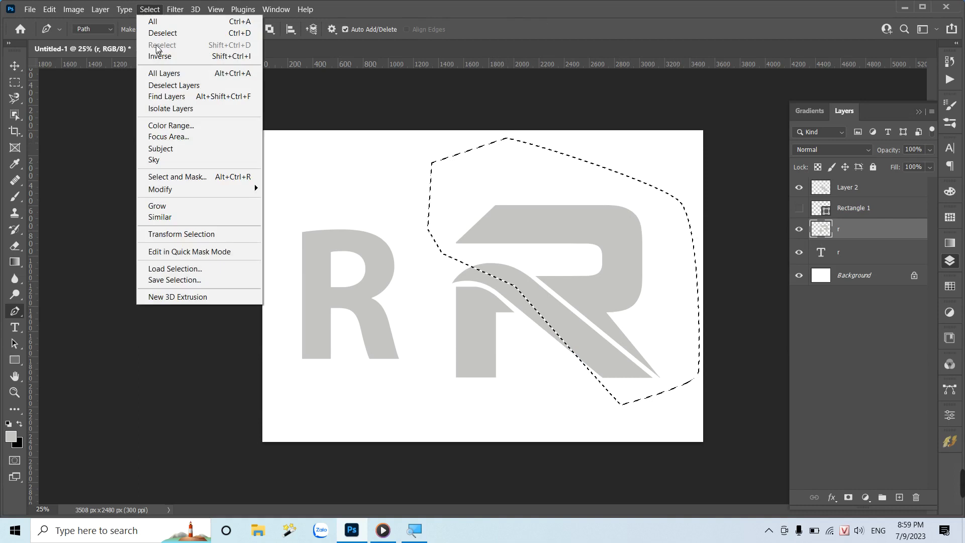
pyautogui.moveTo(107, 22)
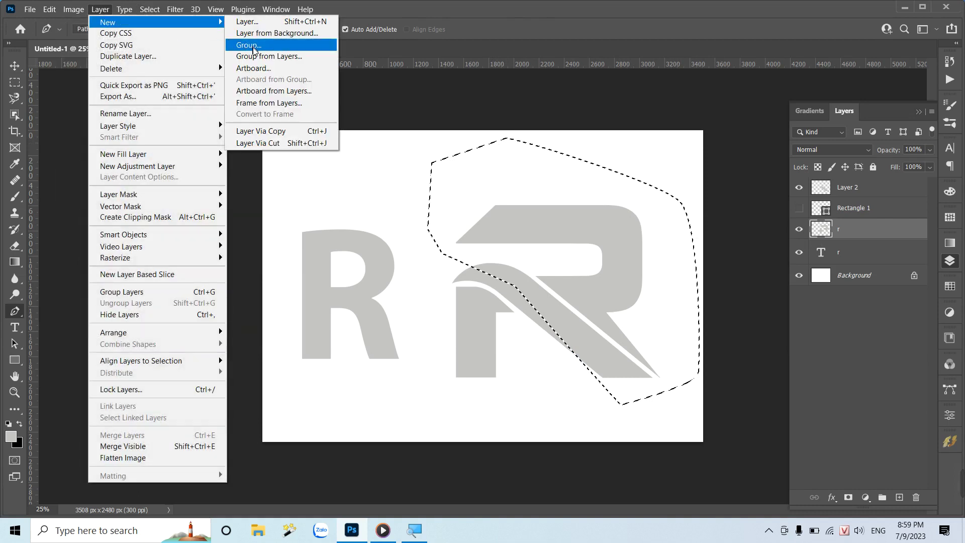
pyautogui.click(266, 131)
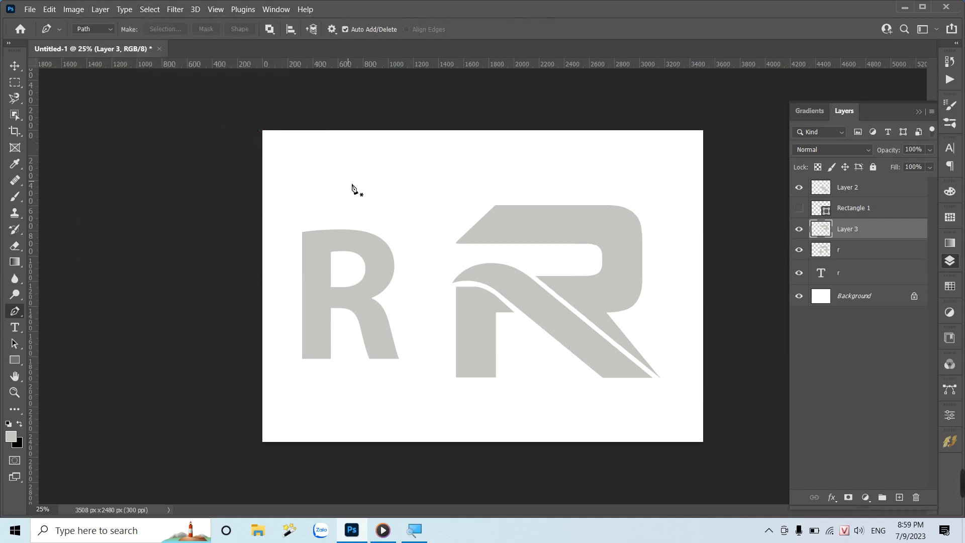
# Trace a second Pen outline around the R's bowl and leg and convert it to a selection.
pyautogui.click(432, 173)
pyautogui.click(426, 254)
pyautogui.click(495, 280)
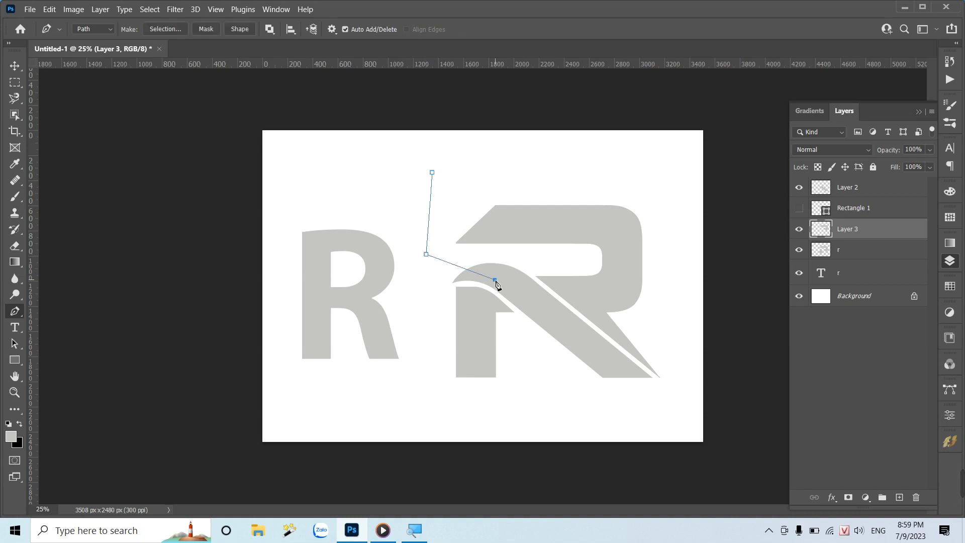
pyautogui.click(563, 360)
pyautogui.click(662, 422)
pyautogui.moveTo(698, 363); pyautogui.dragTo(708, 335)
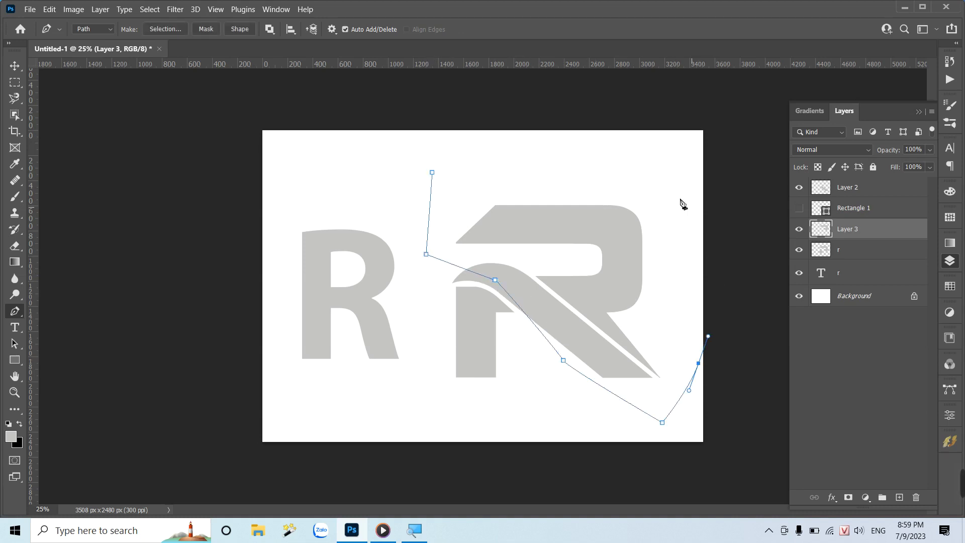
pyautogui.click(702, 239)
pyautogui.click(491, 136)
pyautogui.hotkey('ctrl', 'Return')
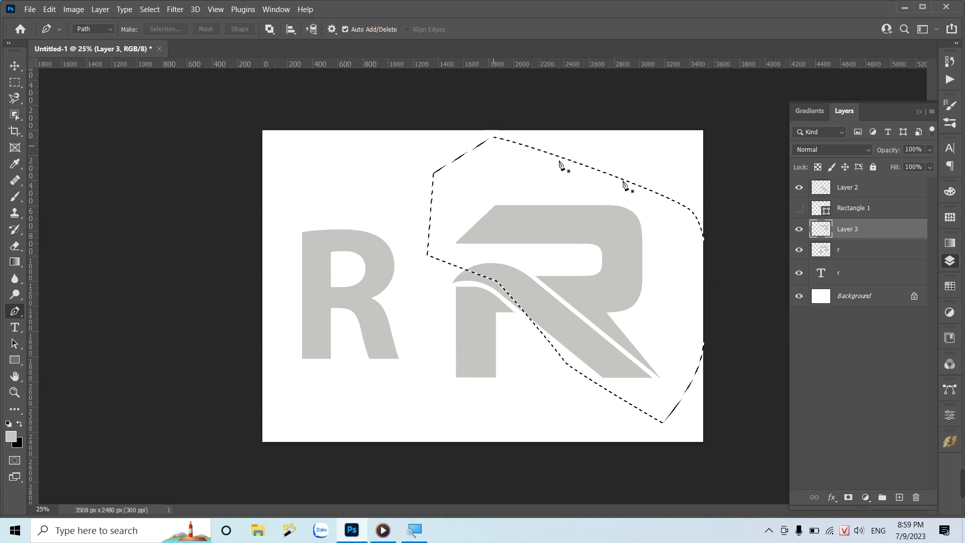
# Deselect on the r layer, then load Layer 3's R shape as the selection.
pyautogui.click(821, 253)
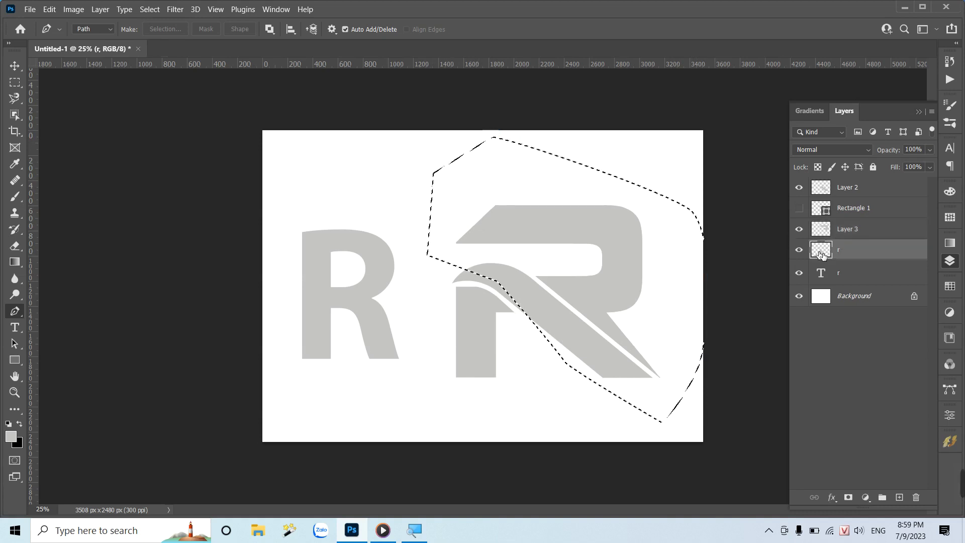
pyautogui.hotkey('ctrl', 'd')
pyautogui.keyDown('ctrl'); pyautogui.click(822, 231); pyautogui.keyUp('ctrl')
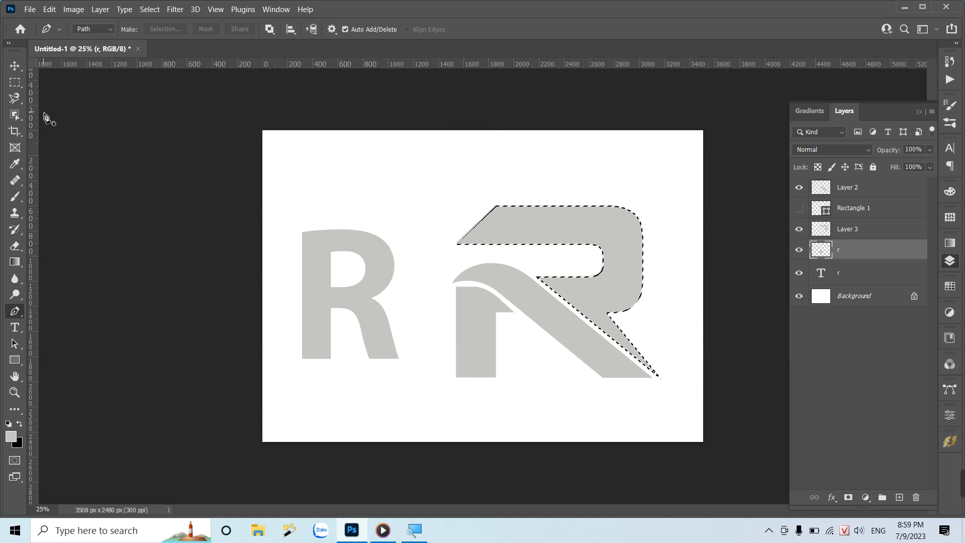
pyautogui.click(17, 262)
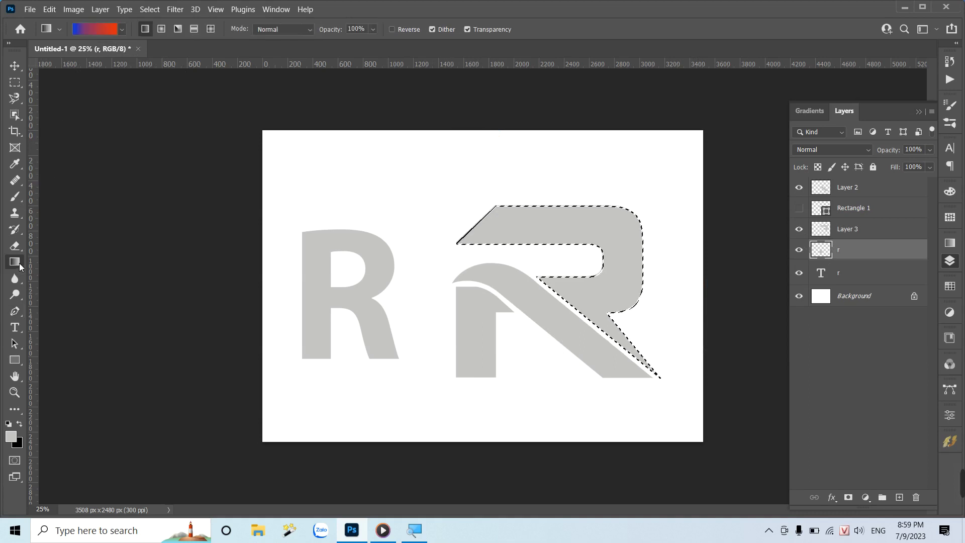
# Choose the Gradient Tool with a blue-to-red gradient, undoing a stray fill on the r layer.
pyautogui.rightClick(20, 265)
pyautogui.click(67, 261)
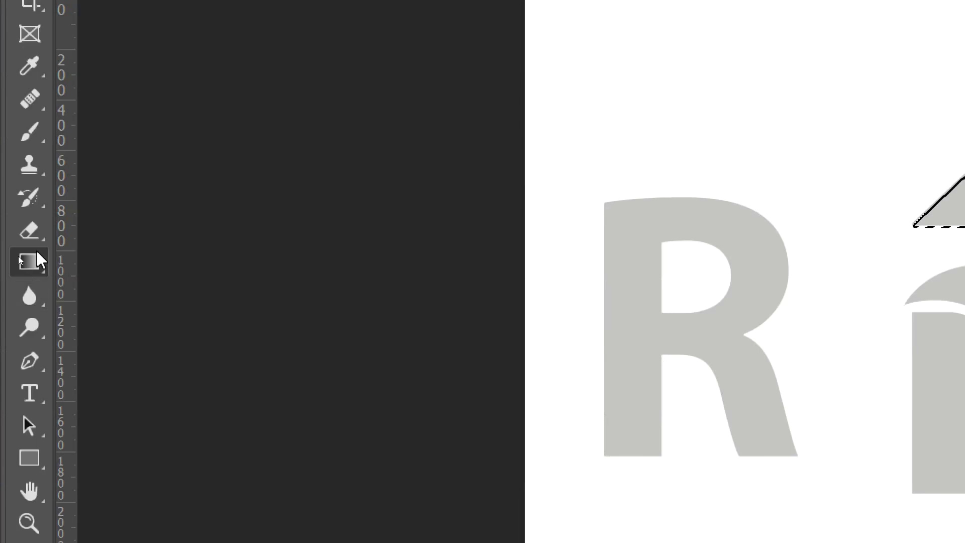
pyautogui.rightClick(38, 256)
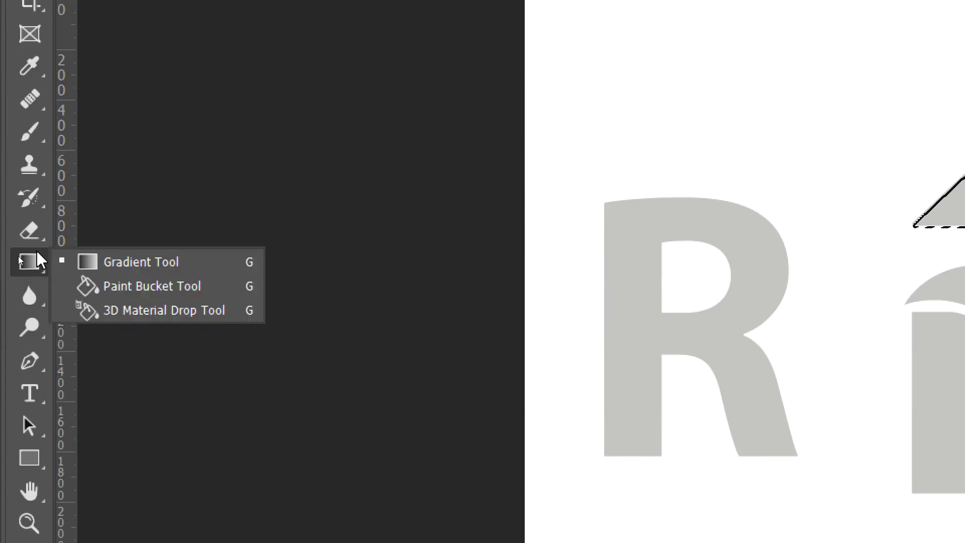
pyautogui.click(123, 261)
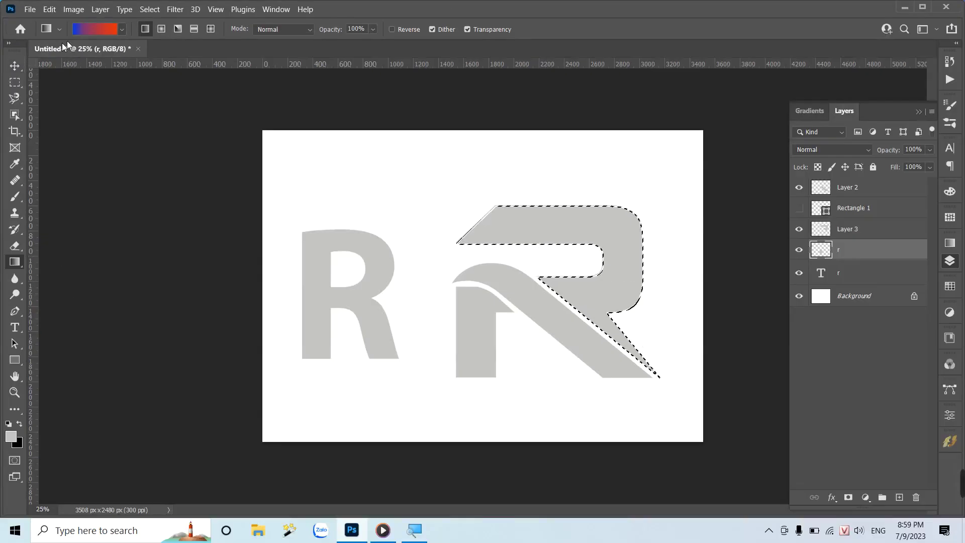
pyautogui.click(84, 29)
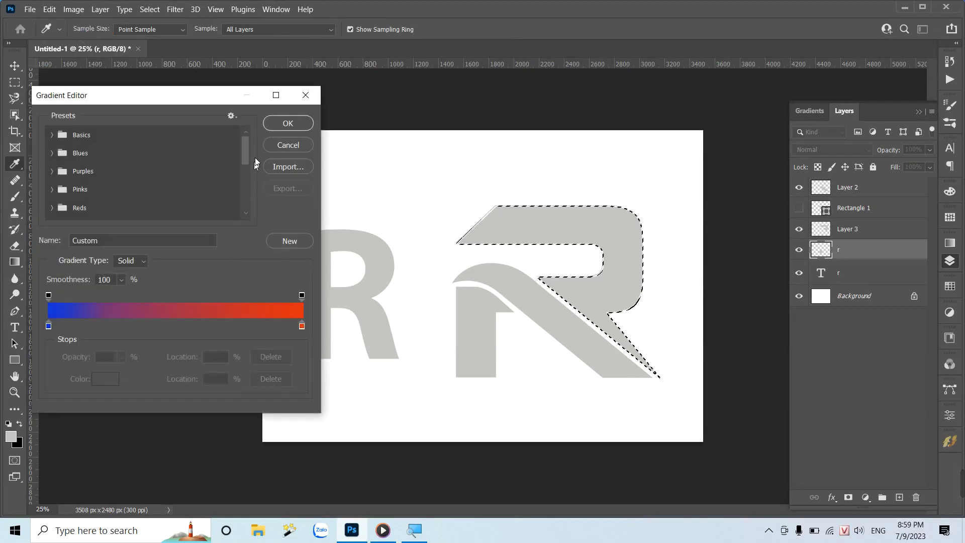
pyautogui.click(285, 124)
pyautogui.moveTo(470, 207); pyautogui.dragTo(662, 371)
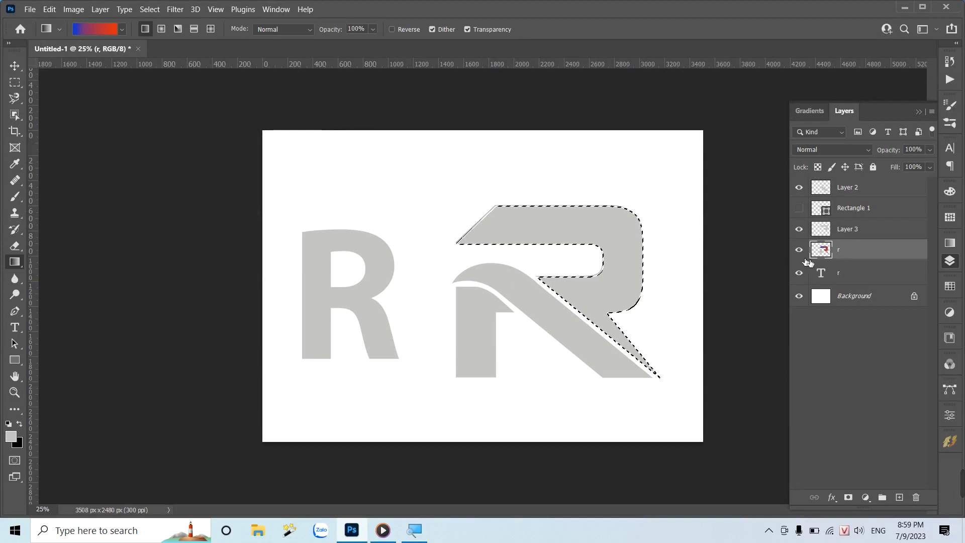
pyautogui.hotkey('ctrl', 'z')
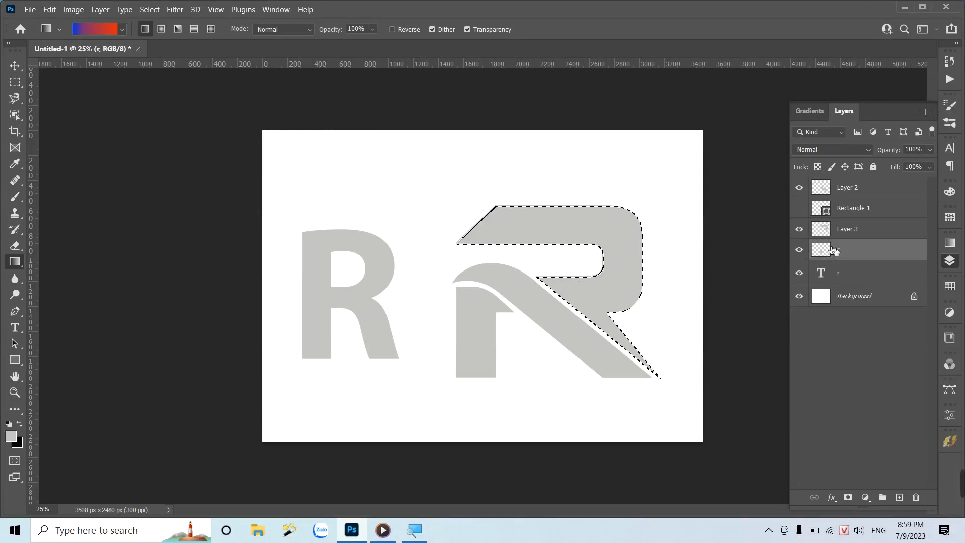
# Drag a diagonal blue-to-red gradient across the R selection on Layer 3.
pyautogui.click(819, 234)
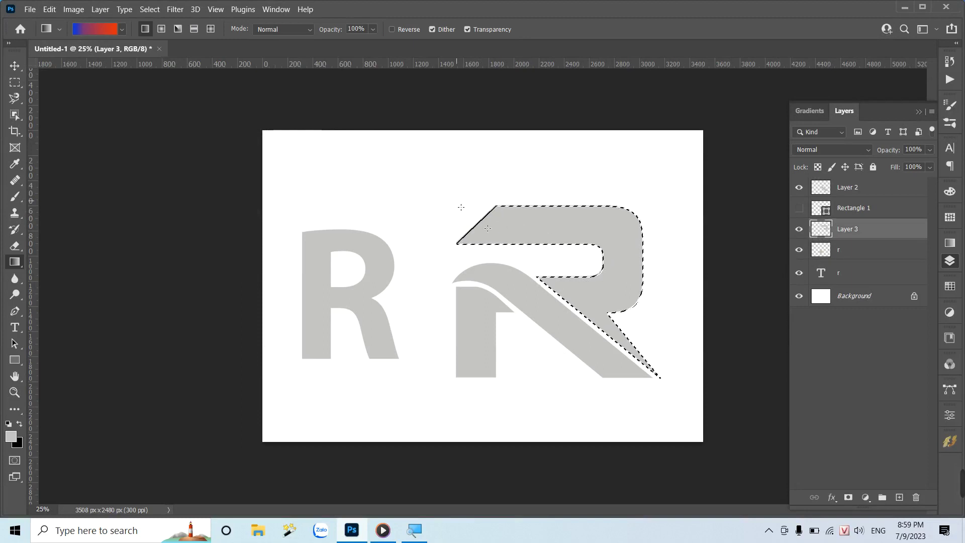
pyautogui.moveTo(460, 207); pyautogui.dragTo(701, 378)
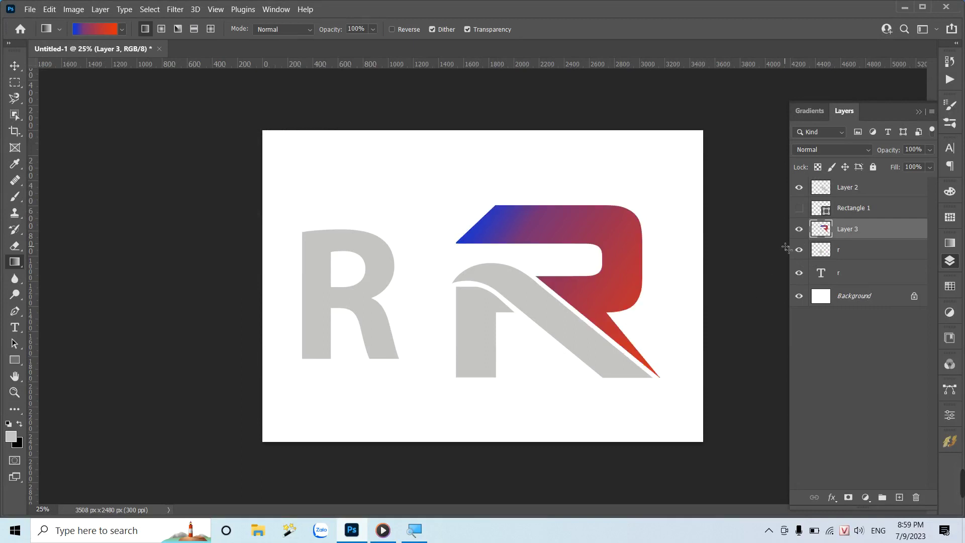
pyautogui.press('v')
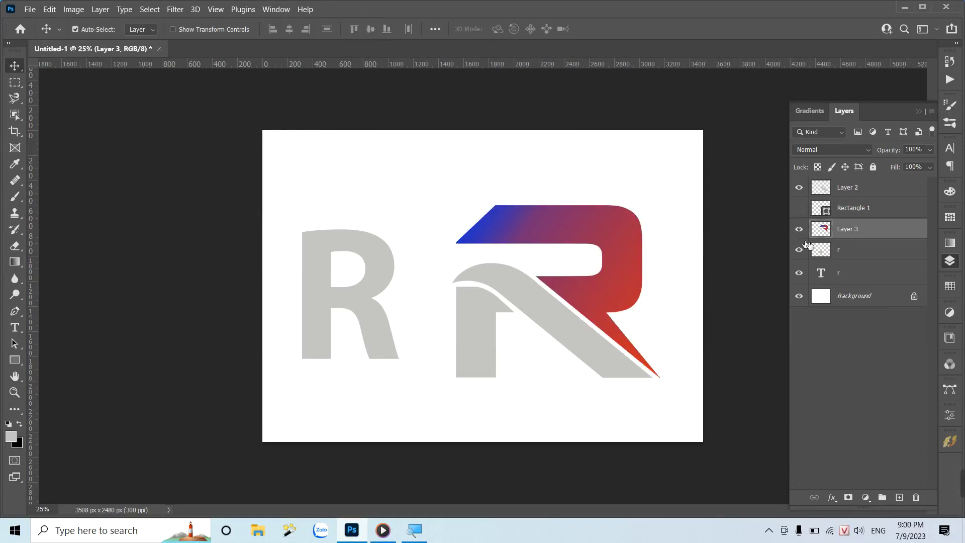
# Load Layer 2's grey swoosh as a selection and browse the Gradient Editor's preset groups.
pyautogui.keyDown('ctrl'); pyautogui.click(821, 192); pyautogui.keyUp('ctrl')
pyautogui.press('g')
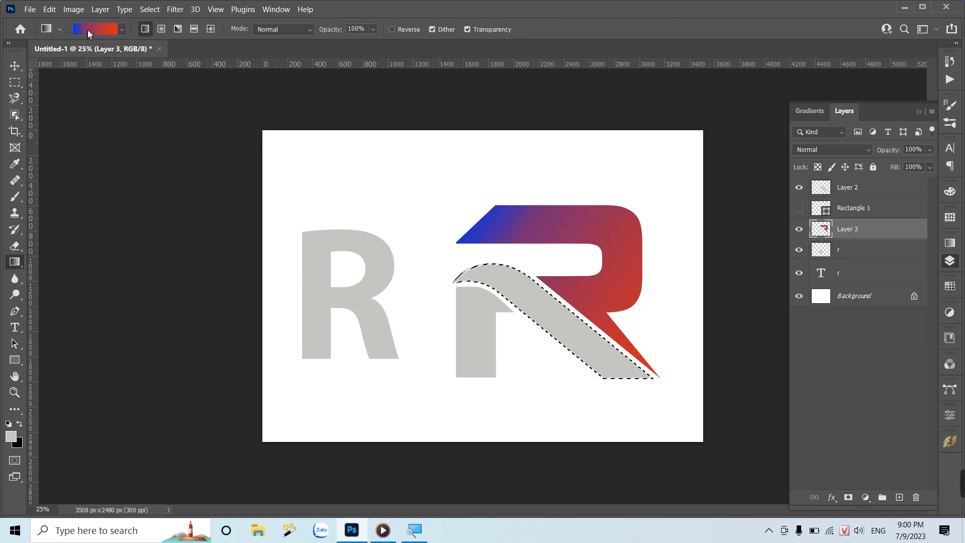
pyautogui.click(91, 29)
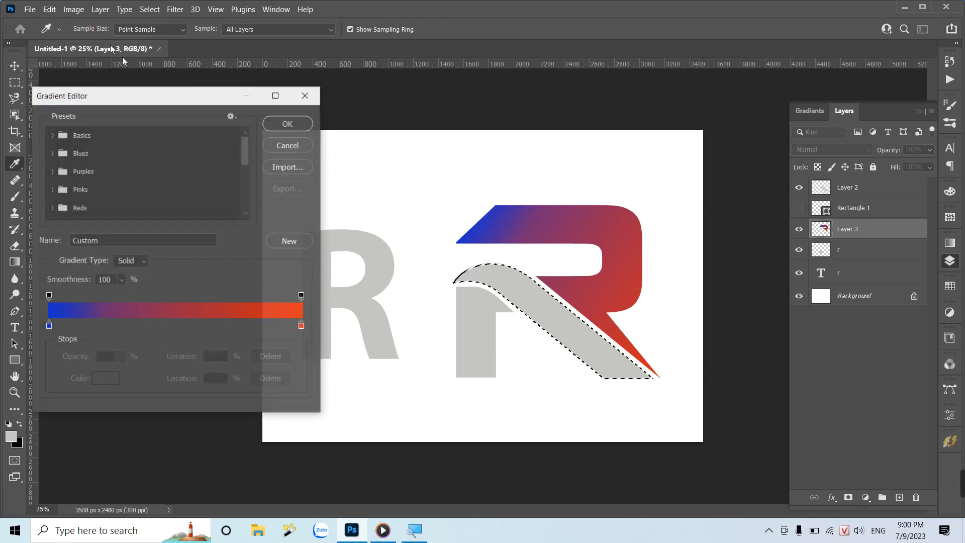
pyautogui.click(53, 171)
pyautogui.click(54, 171)
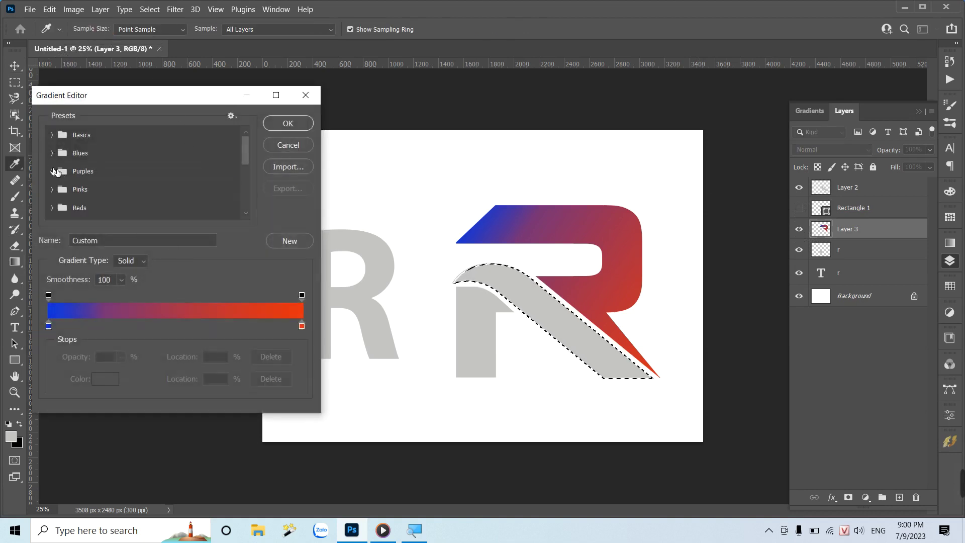
pyautogui.click(54, 171)
pyautogui.click(53, 190)
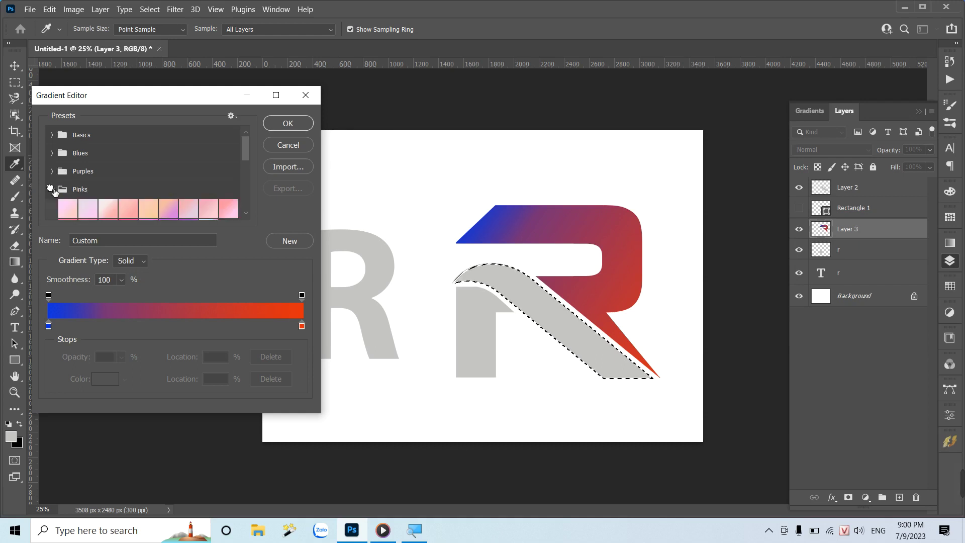
pyautogui.scroll(-1, 85, 191)
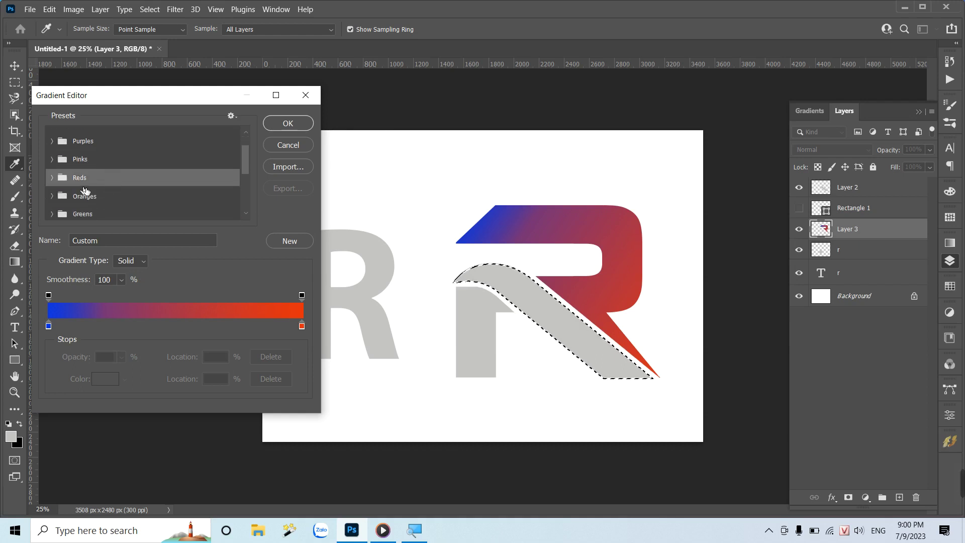
pyautogui.click(53, 178)
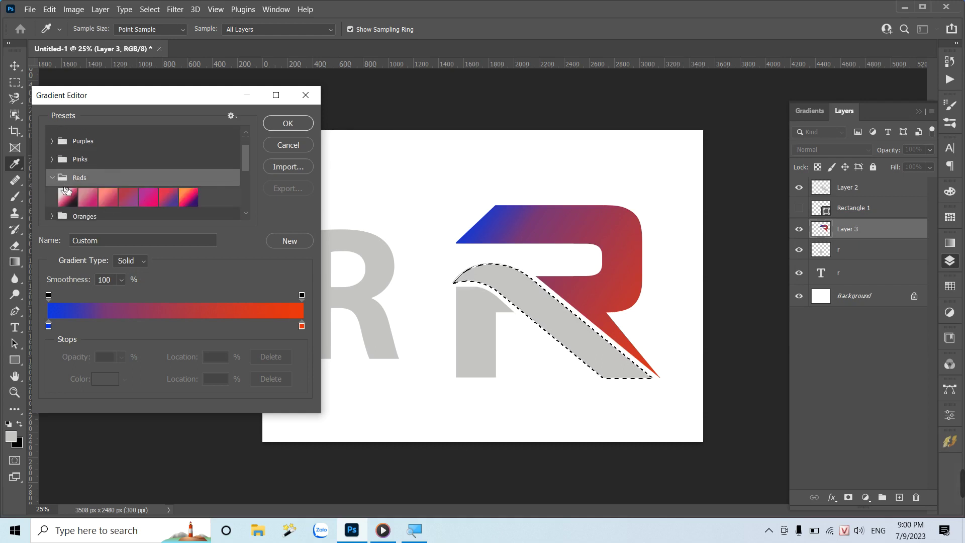
pyautogui.click(52, 178)
# Set the gradient's start stop to bright orange and end stop to golden yellow.
pyautogui.click(300, 326)
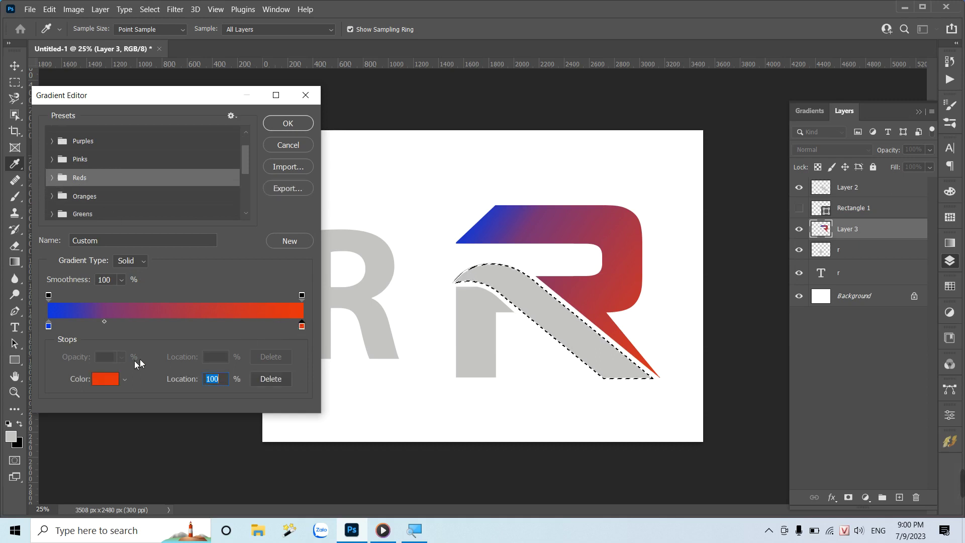
pyautogui.click(105, 379)
pyautogui.click(696, 246)
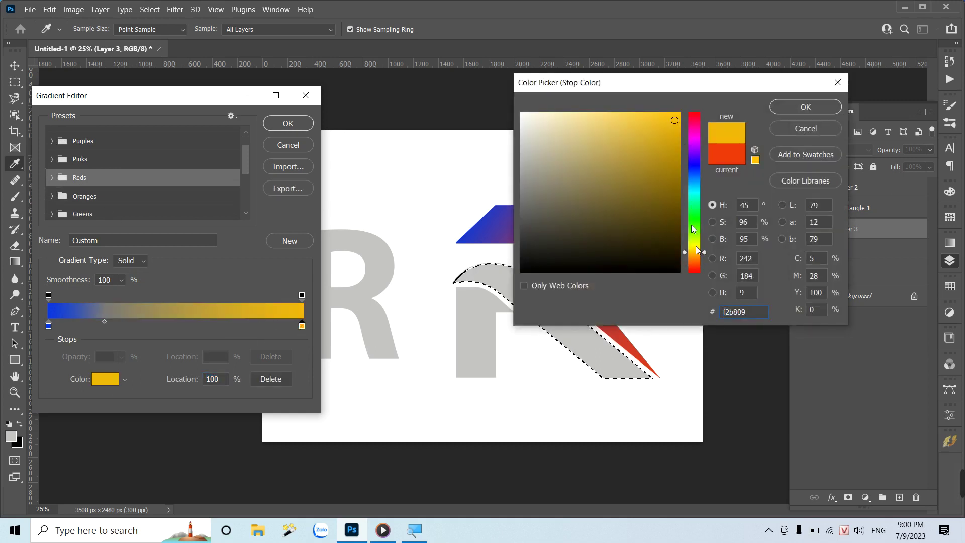
pyautogui.click(796, 112)
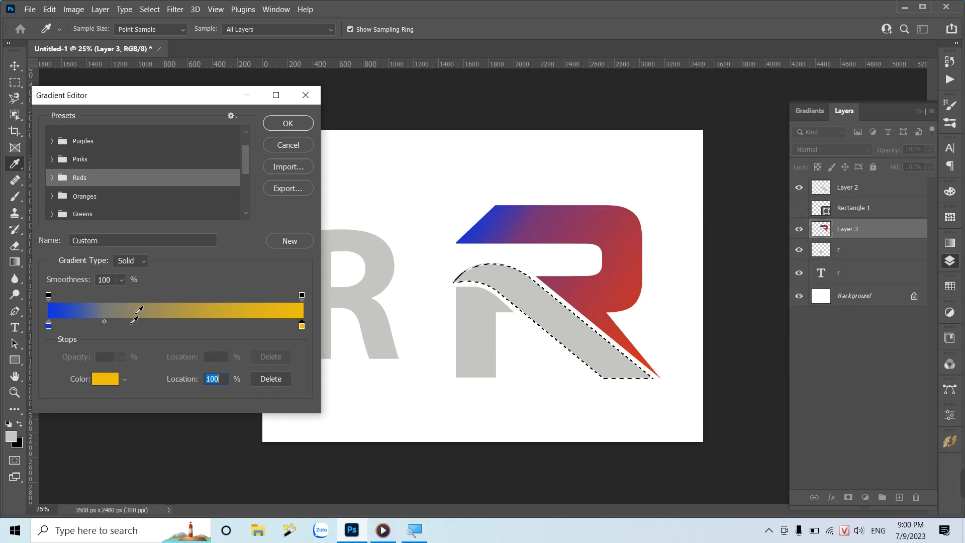
pyautogui.click(48, 327)
pyautogui.click(106, 380)
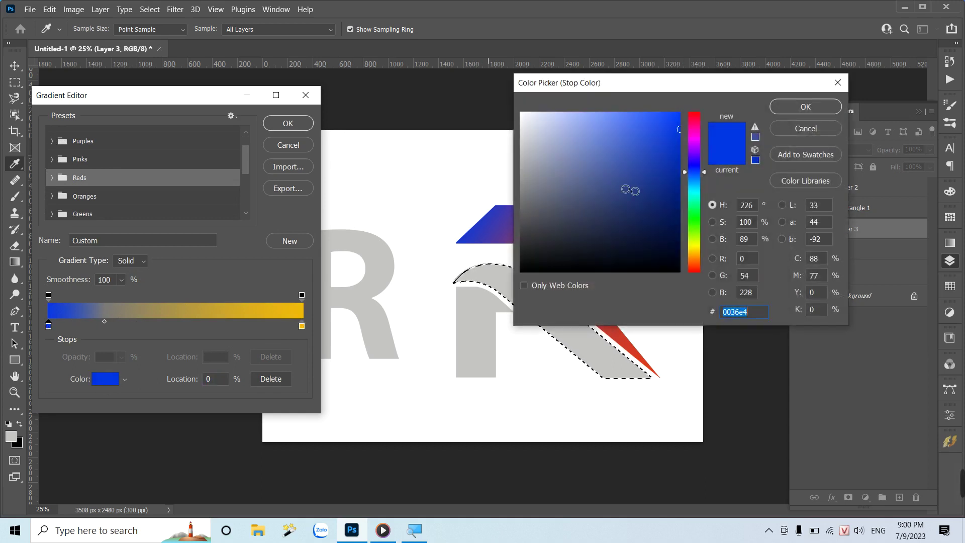
pyautogui.click(696, 263)
pyautogui.moveTo(666, 140); pyautogui.dragTo(694, 131)
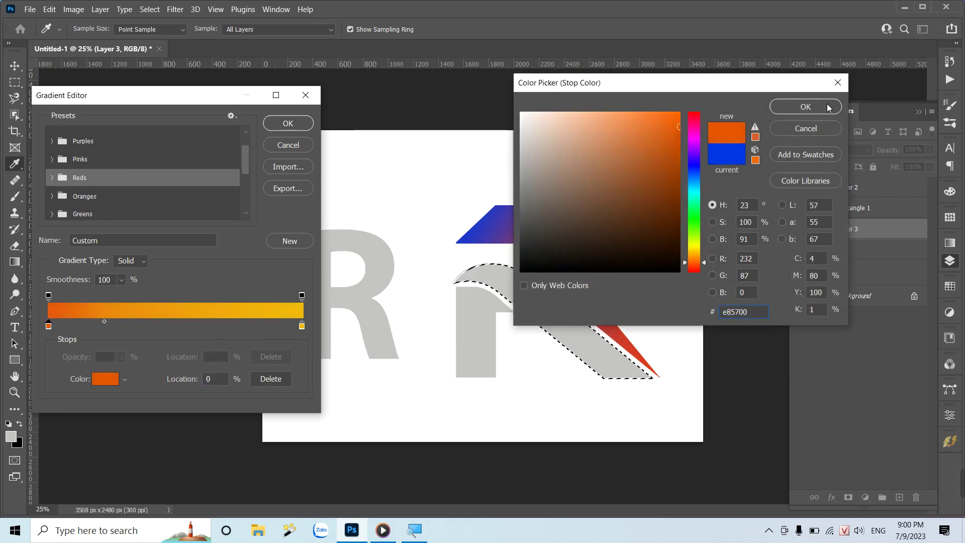
pyautogui.click(805, 107)
pyautogui.click(288, 123)
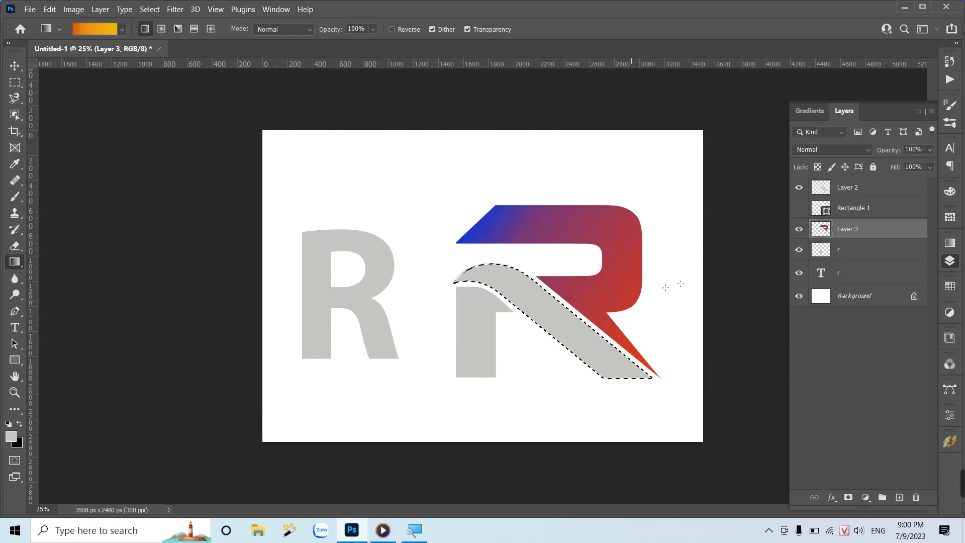
# Drag the orange-to-yellow gradient across the swoosh, deselect, then load the r layer's stem selection.
pyautogui.click(822, 196)
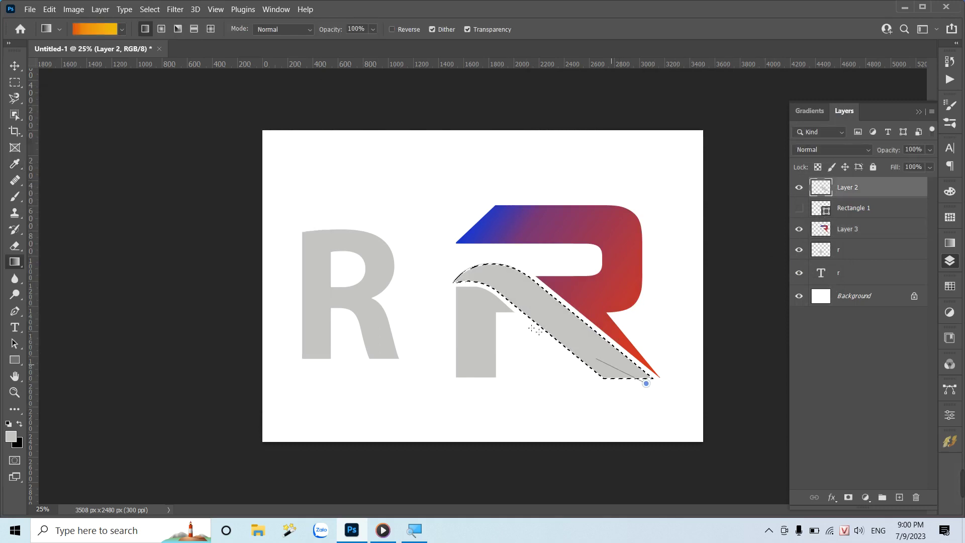
pyautogui.moveTo(535, 329); pyautogui.dragTo(467, 251)
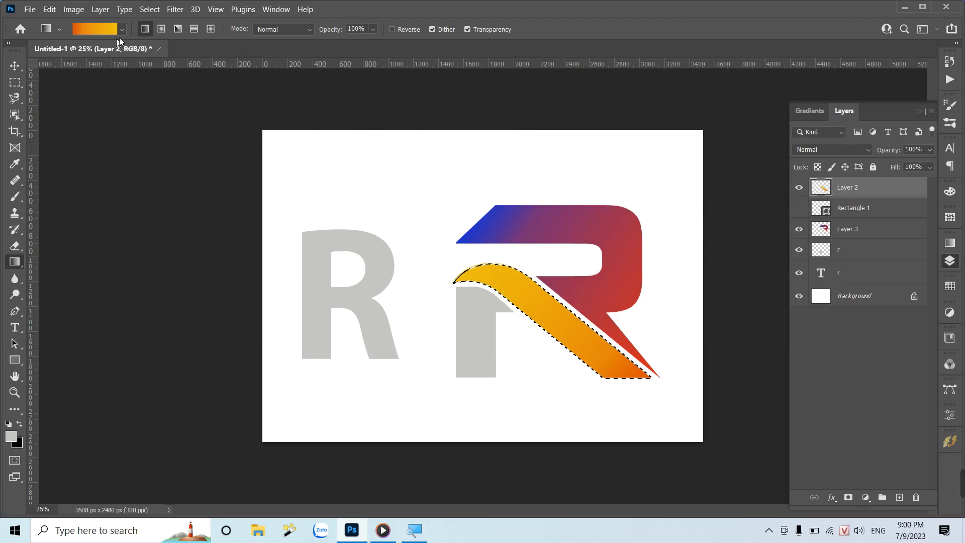
pyautogui.click(150, 10)
pyautogui.click(178, 33)
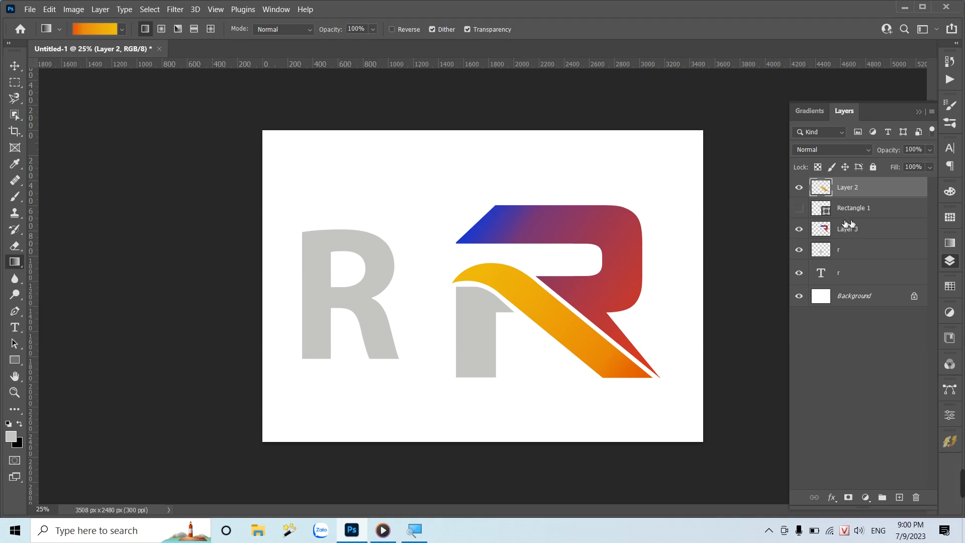
pyautogui.click(823, 257)
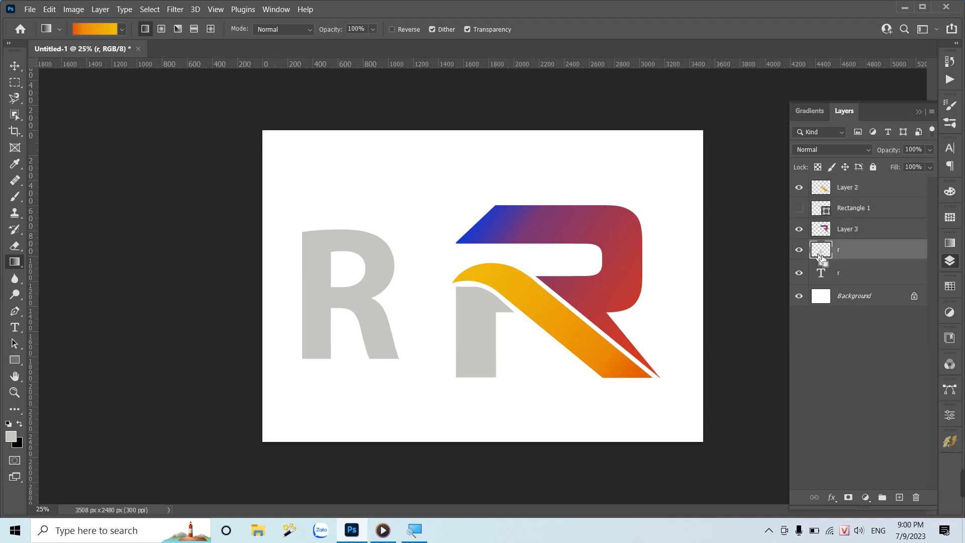
pyautogui.keyDown('ctrl'); pyautogui.click(820, 258); pyautogui.keyUp('ctrl')
# Choose the Red_07 gradient preset and drag it bottom-to-top over the selected stem.
pyautogui.click(94, 29)
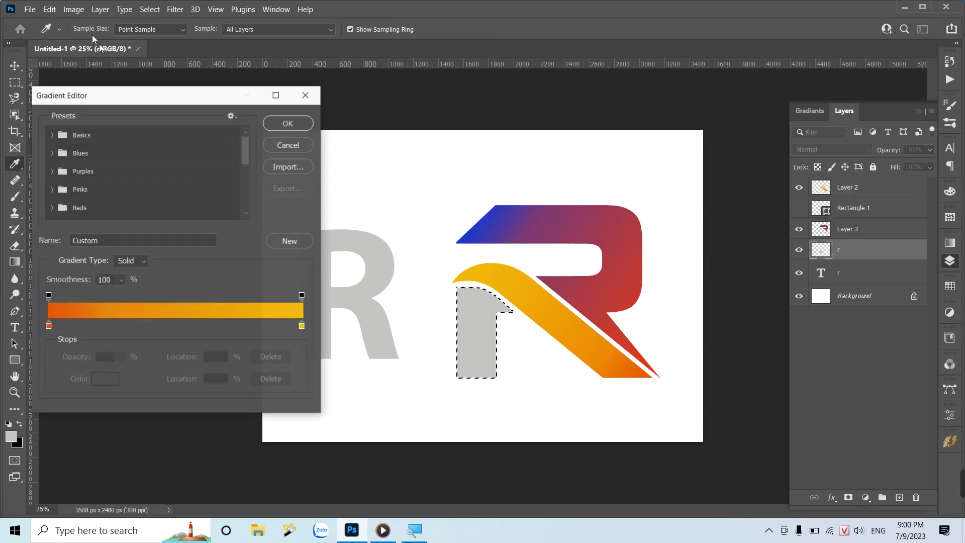
pyautogui.click(53, 189)
pyautogui.scroll(-2, 160, 213)
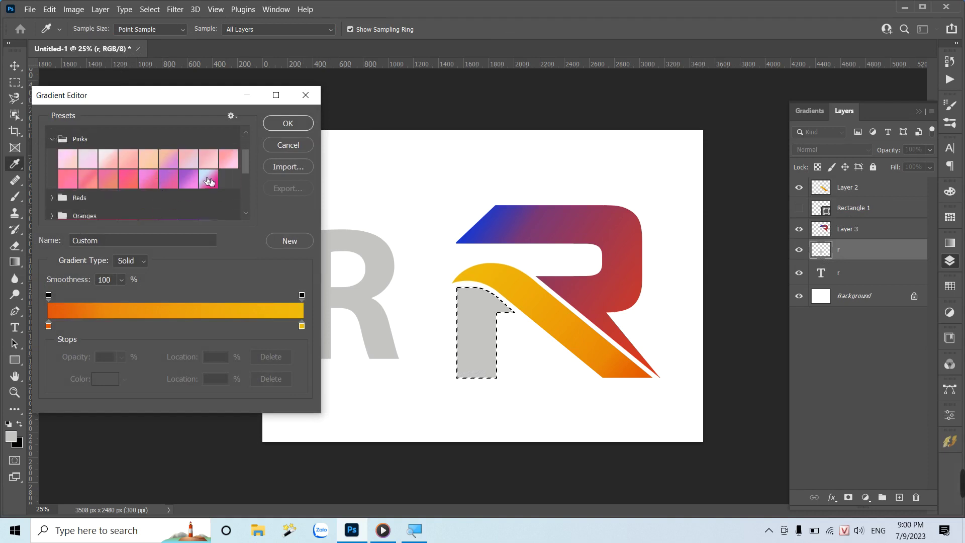
pyautogui.scroll(-1, 209, 181)
pyautogui.click(126, 161)
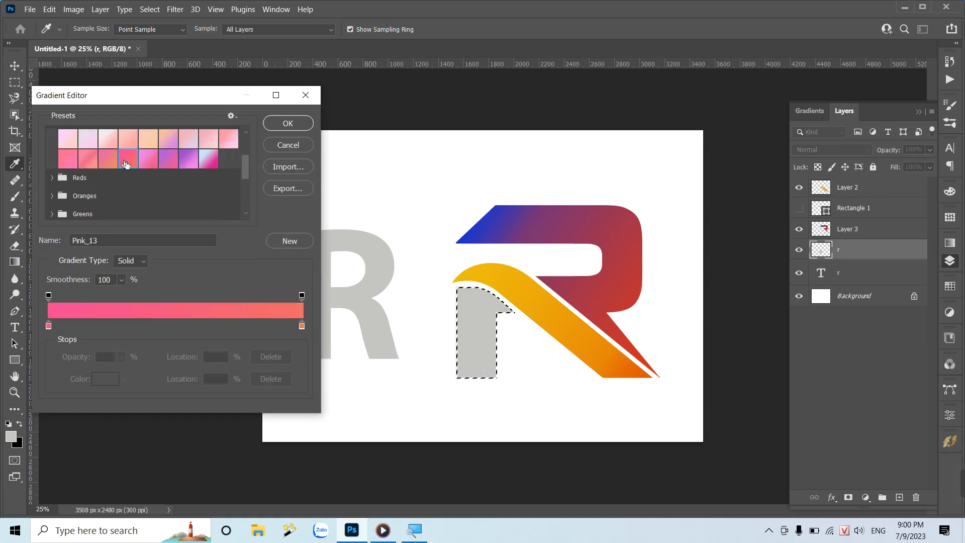
pyautogui.click(52, 178)
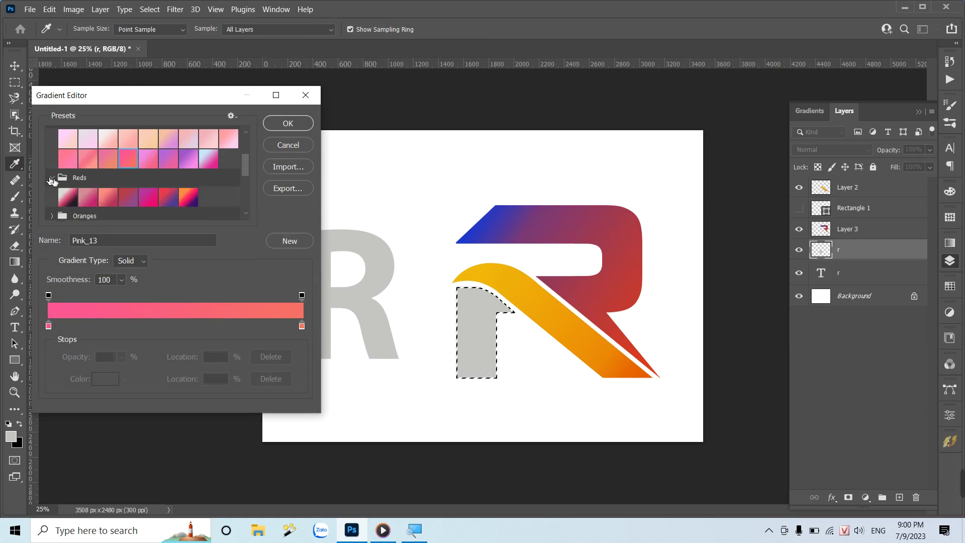
pyautogui.click(182, 200)
pyautogui.click(283, 124)
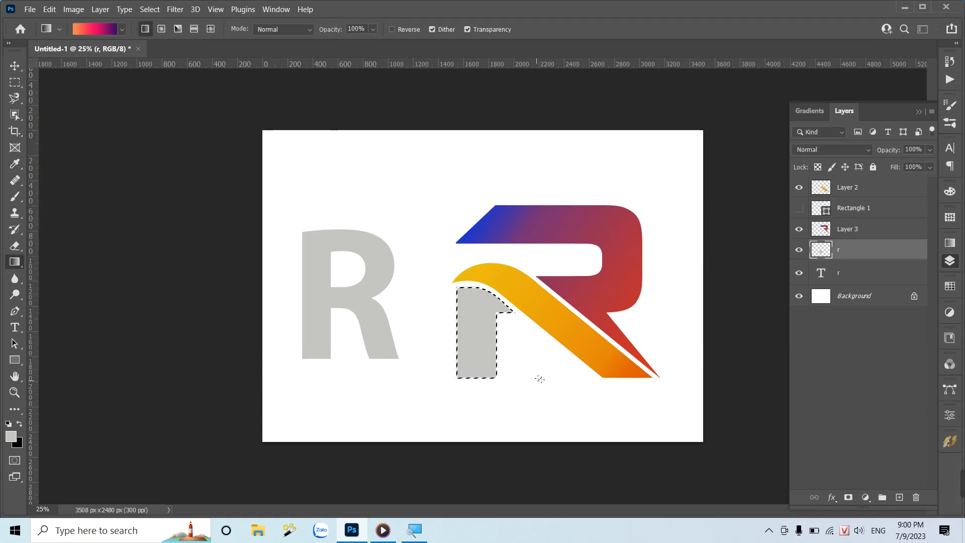
pyautogui.moveTo(489, 386); pyautogui.dragTo(480, 277)
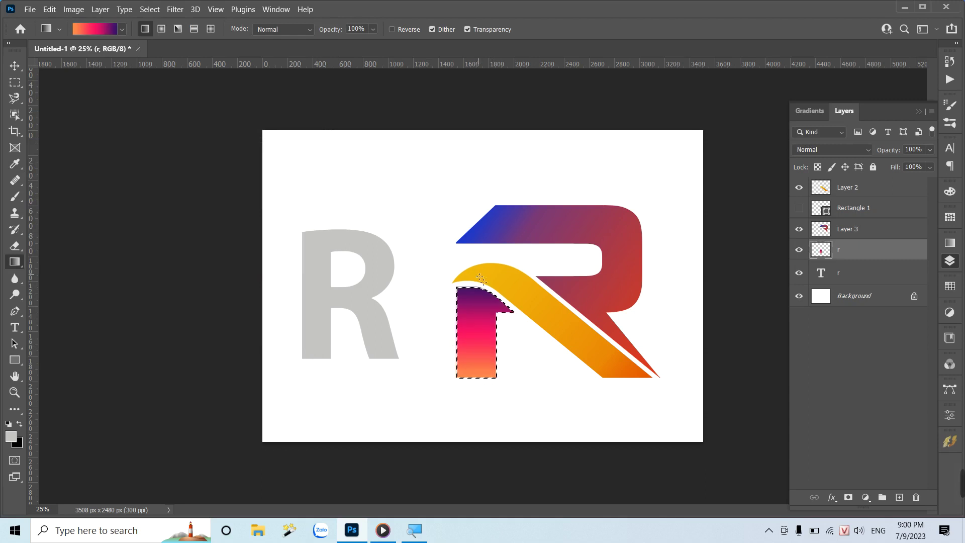
# Deselect the stem, zoom out, then zoom in on the logo.
pyautogui.click(15, 66)
pyautogui.hotkey('ctrl', 'd')
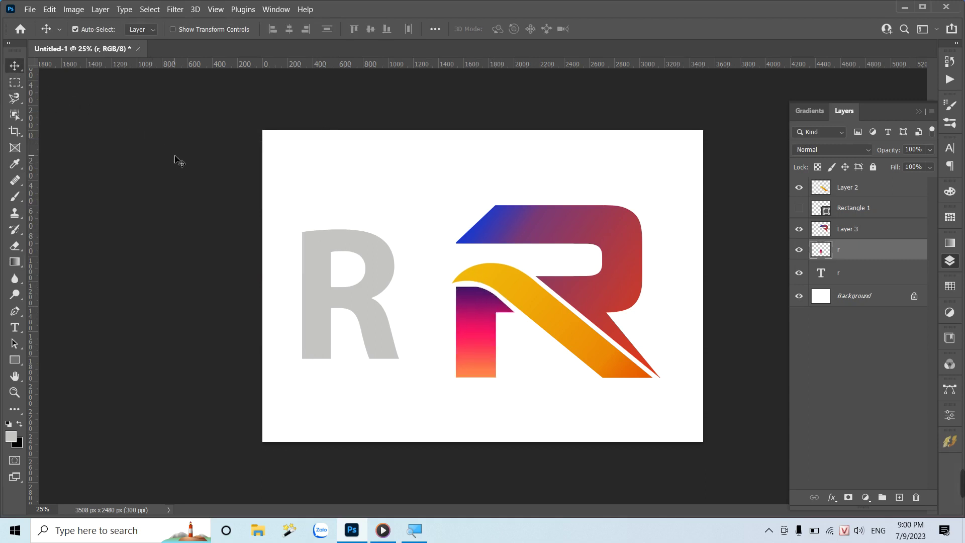
pyautogui.hotkey('ctrl', '-')
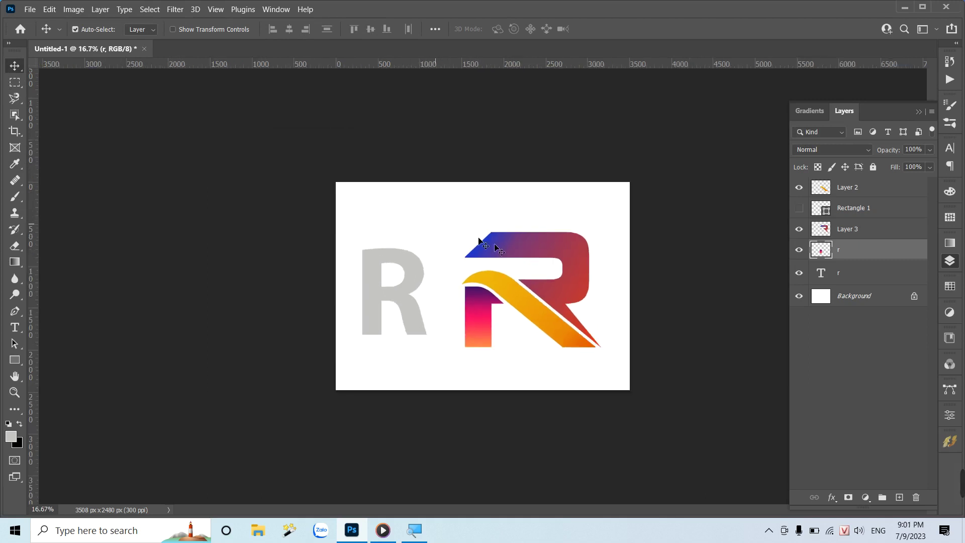
pyautogui.press('z')
pyautogui.moveTo(570, 308)
pyautogui.mouseDown()
pyautogui.moveTo(604, 377)
pyautogui.moveTo(588, 370)
pyautogui.moveTo(614, 386)
pyautogui.mouseUp()
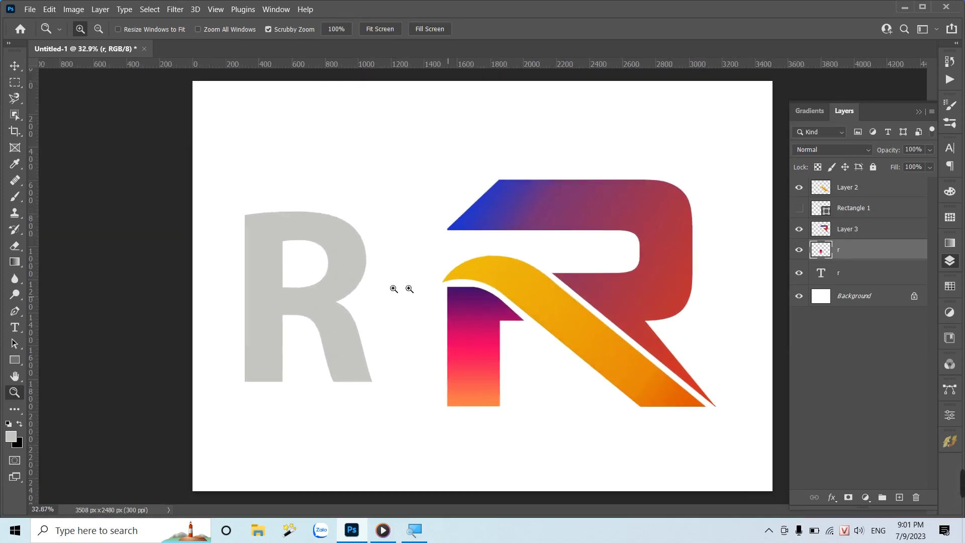
# Add 'OK' text above the grey R, nudge it down-right, and stretch it wider.
pyautogui.press('t')
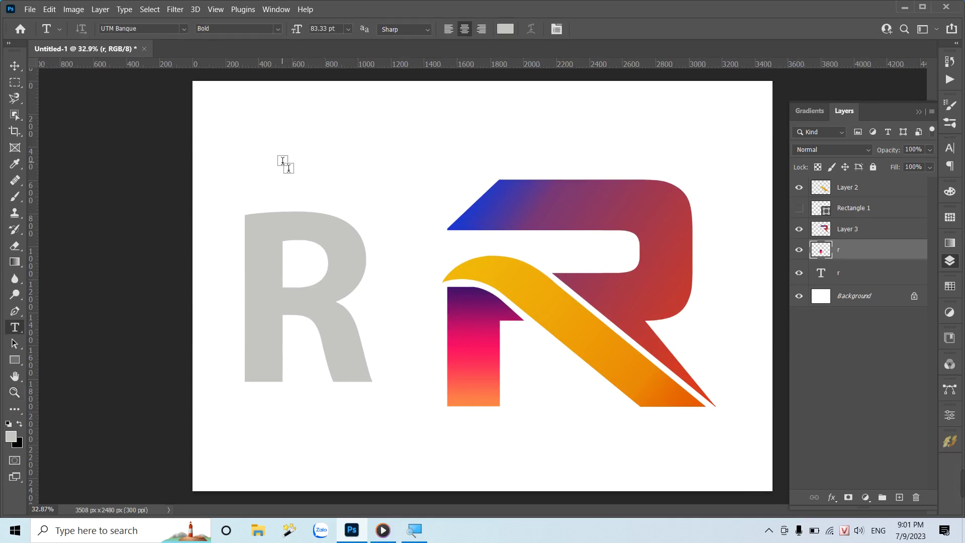
pyautogui.click(283, 161)
pyautogui.write('OK')
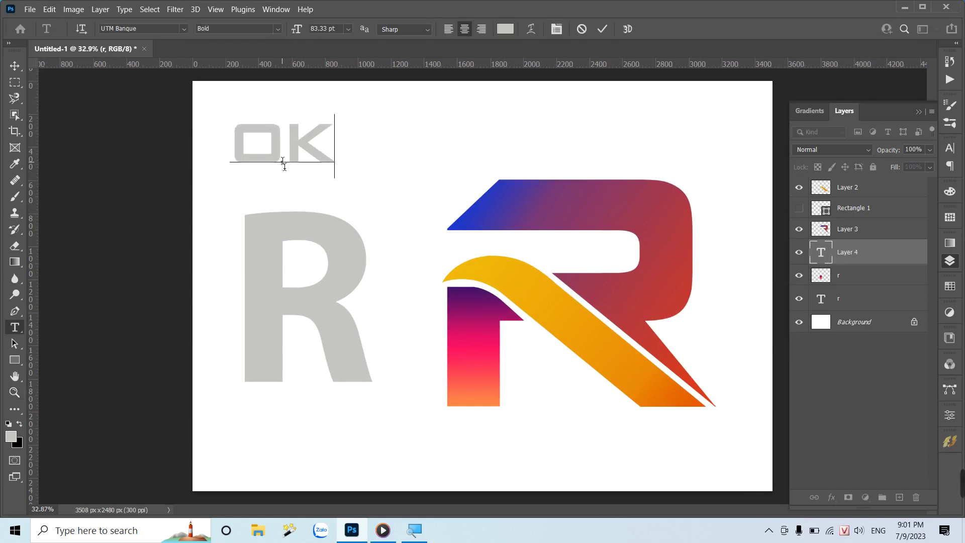
pyautogui.click(15, 65)
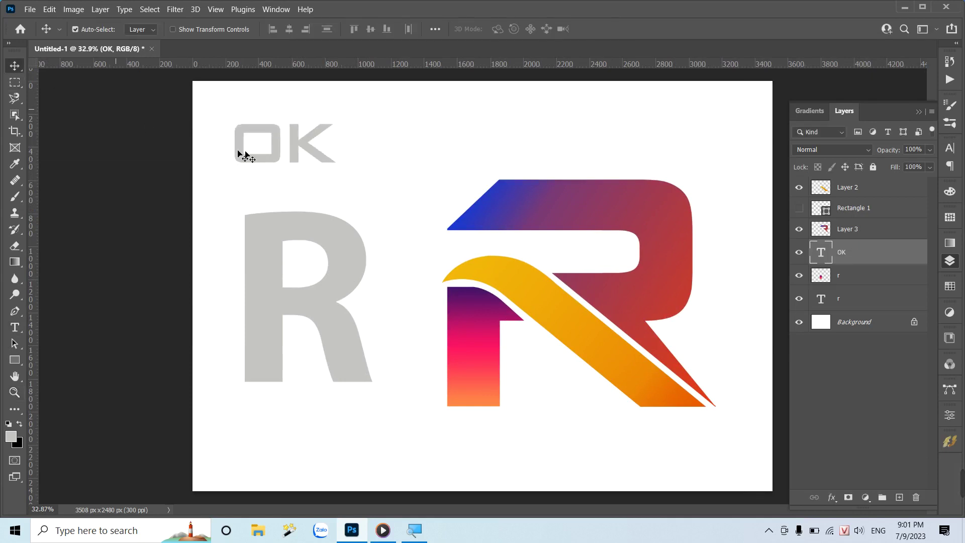
pyautogui.moveTo(289, 152); pyautogui.dragTo(316, 178)
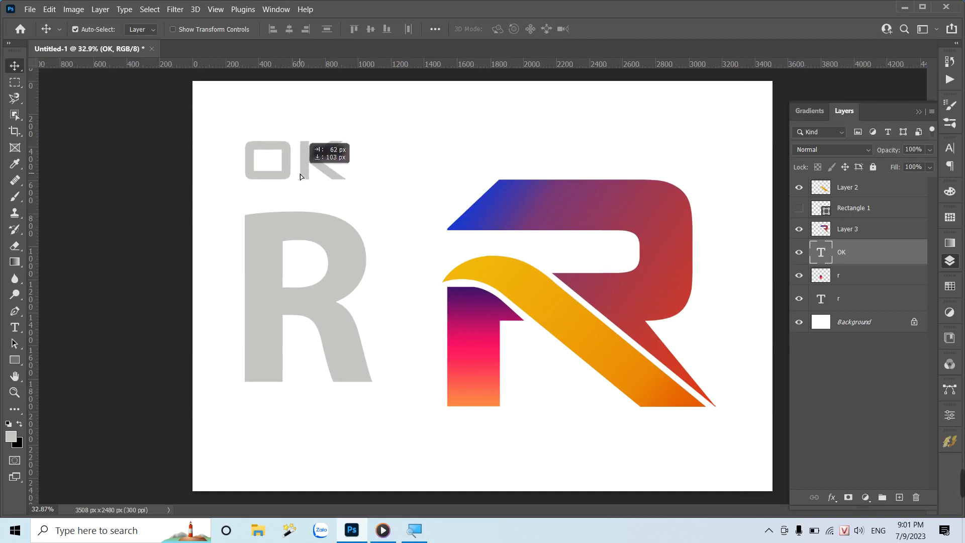
pyautogui.hotkey('ctrl', 't')
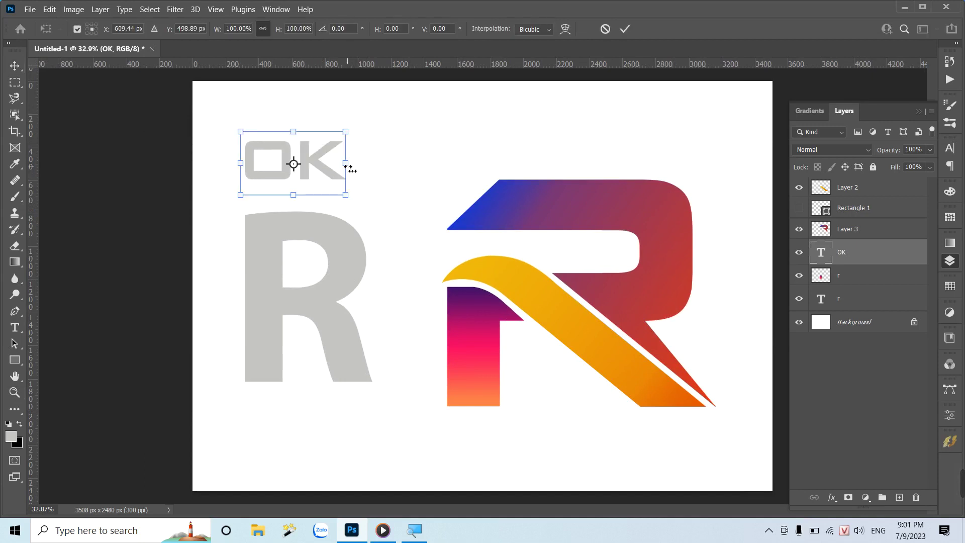
pyautogui.moveTo(347, 163); pyautogui.dragTo(363, 167)
pyautogui.press('Return')
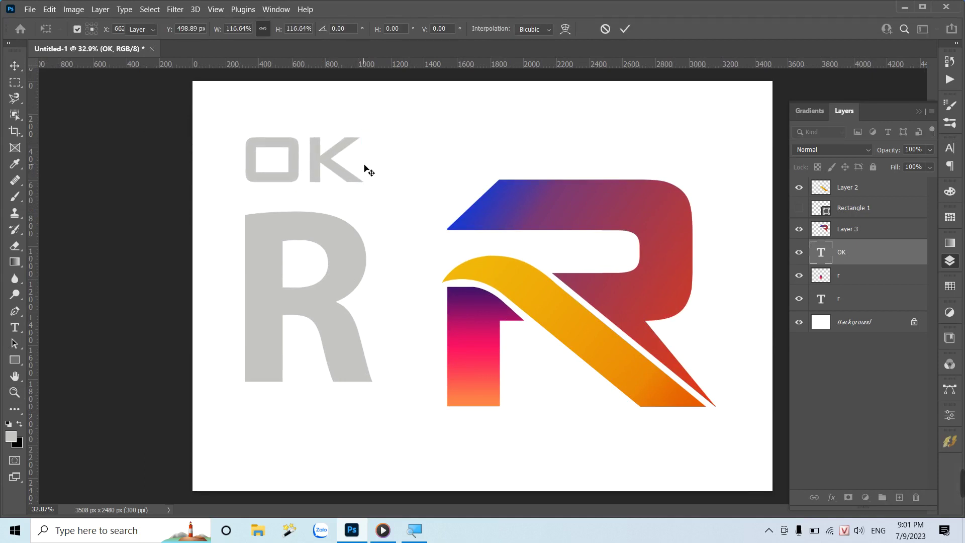
# Change the OK text colour to red.
pyautogui.press('t')
pyautogui.doubleClick(302, 161)
pyautogui.click(505, 29)
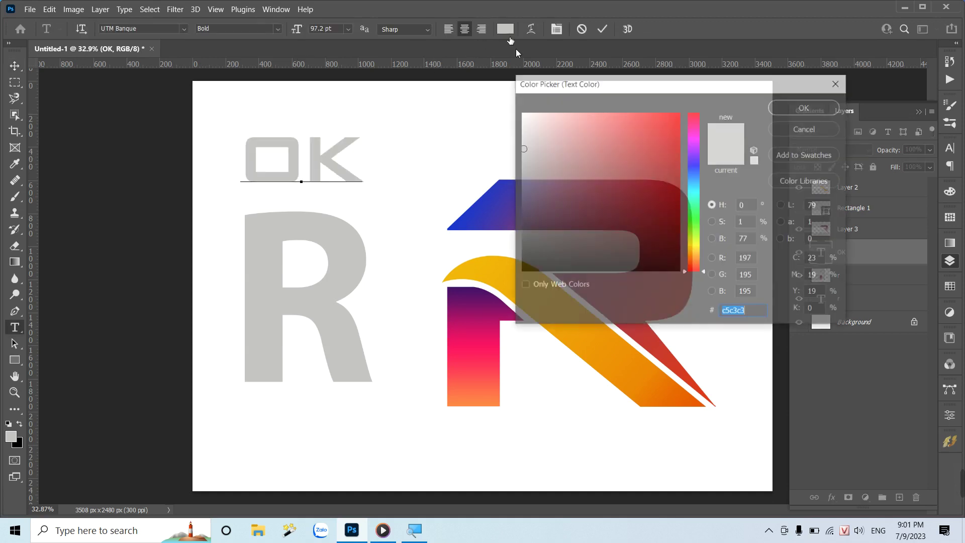
pyautogui.click(662, 139)
pyautogui.click(799, 107)
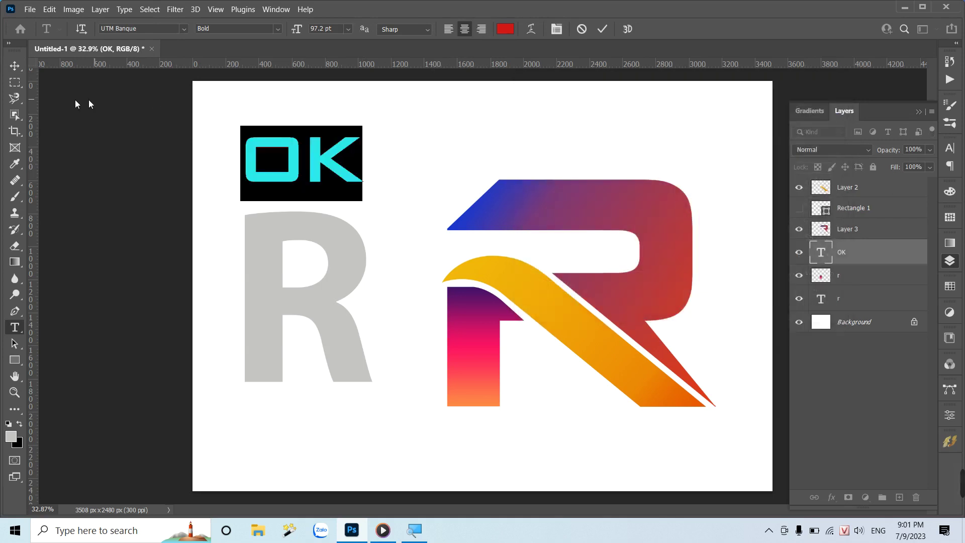
pyautogui.click(15, 65)
# Toggle the OK layer's visibility to compare, then select the Rectangle 1 layer.
pyautogui.click(799, 253)
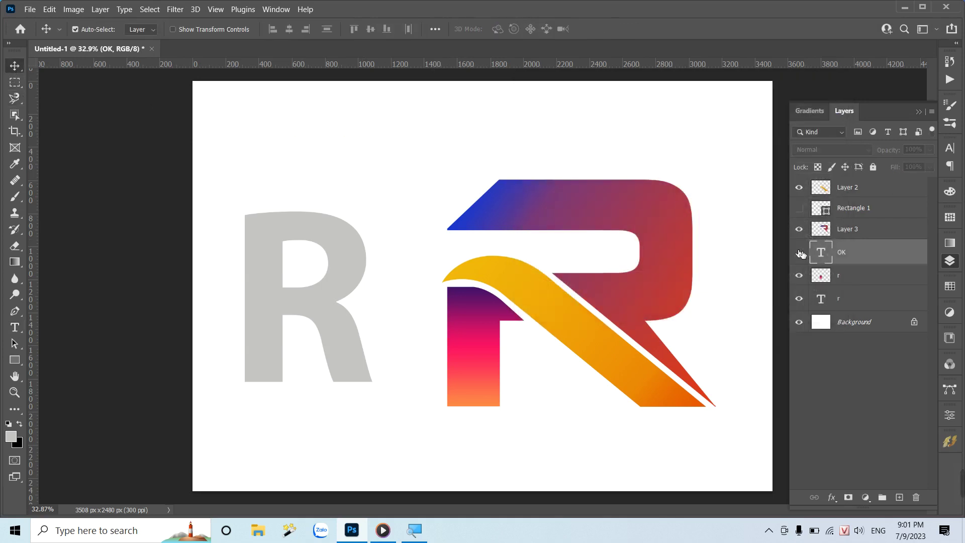
pyautogui.click(799, 253)
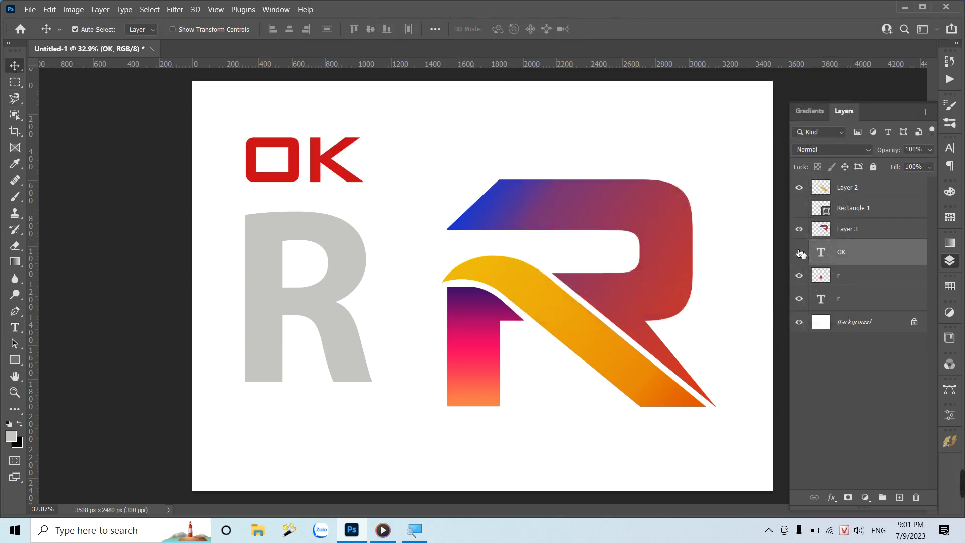
pyautogui.click(799, 252)
pyautogui.click(799, 252)
pyautogui.click(799, 253)
pyautogui.click(799, 253)
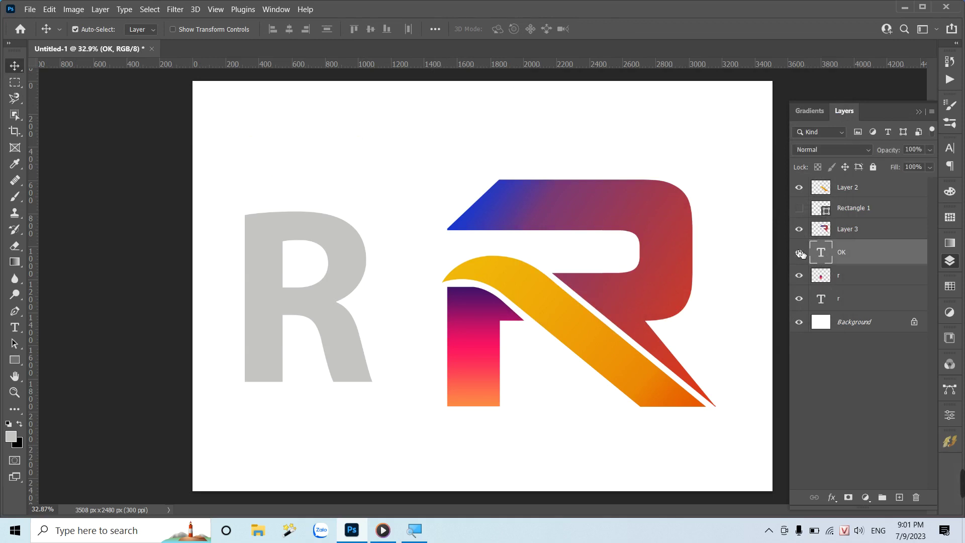
pyautogui.click(856, 194)
pyautogui.click(848, 213)
# Delete Rectangle 1, move OK above Background, and group Layer 2, Layer 3 and r into Group 1.
pyautogui.press('Delete')
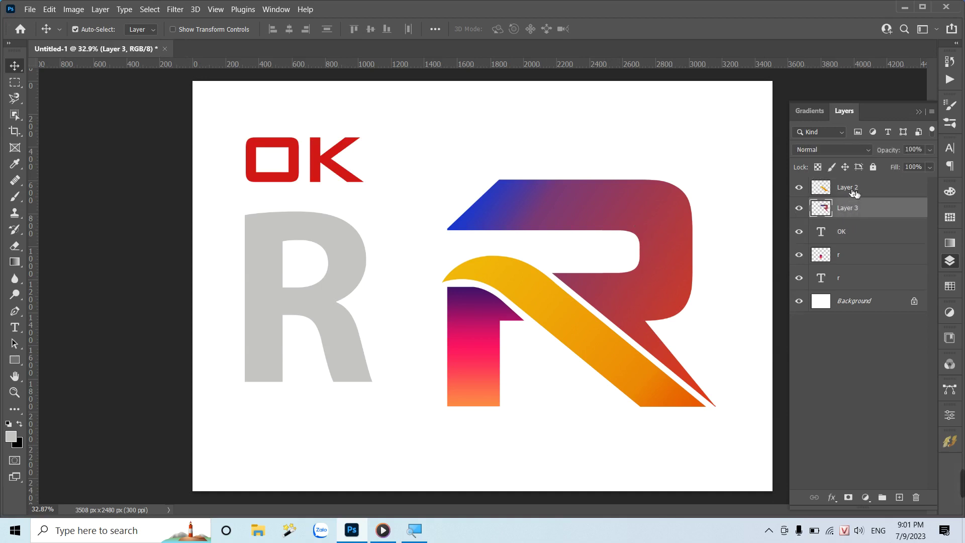
pyautogui.click(854, 194)
pyautogui.moveTo(854, 239); pyautogui.dragTo(853, 275)
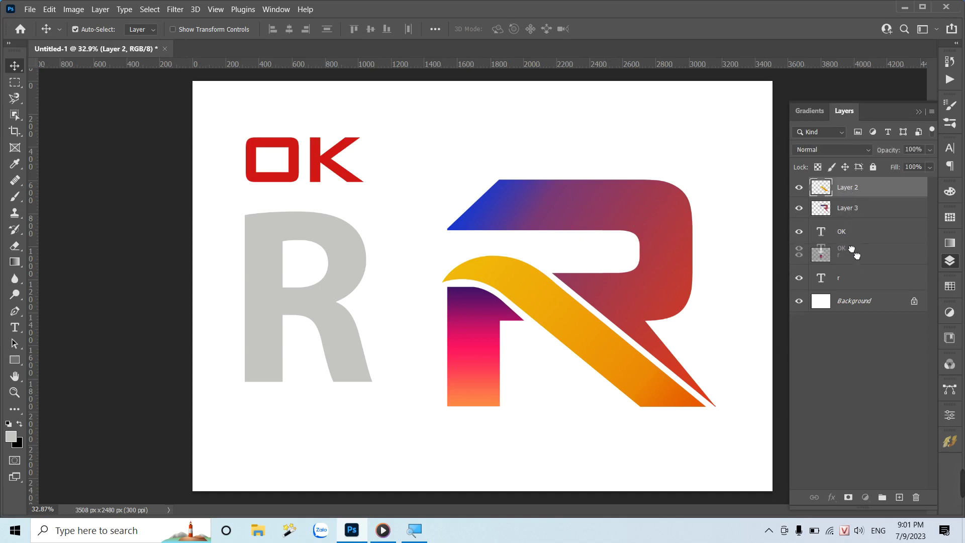
pyautogui.click(846, 234)
pyautogui.keyDown('shift'); pyautogui.click(854, 189); pyautogui.keyUp('shift')
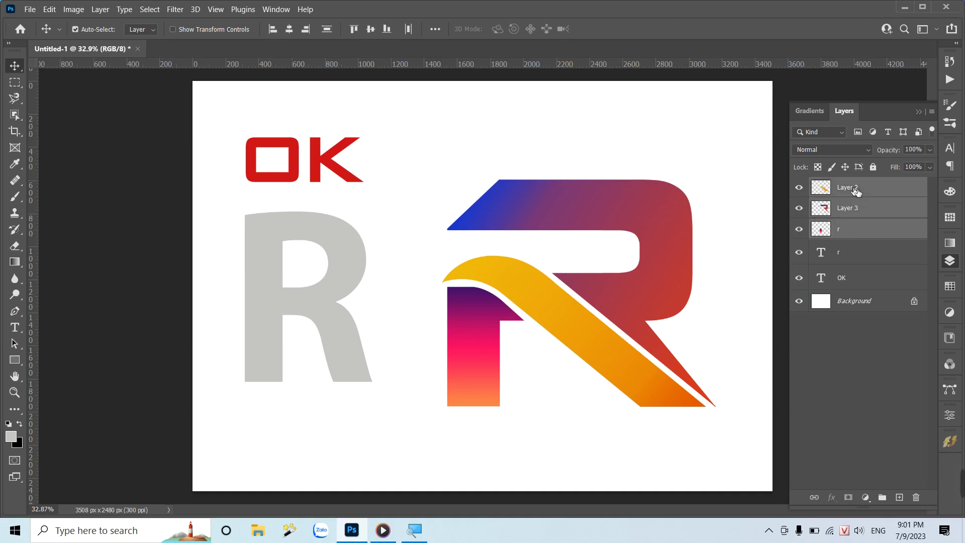
pyautogui.hotkey('ctrl', 'g')
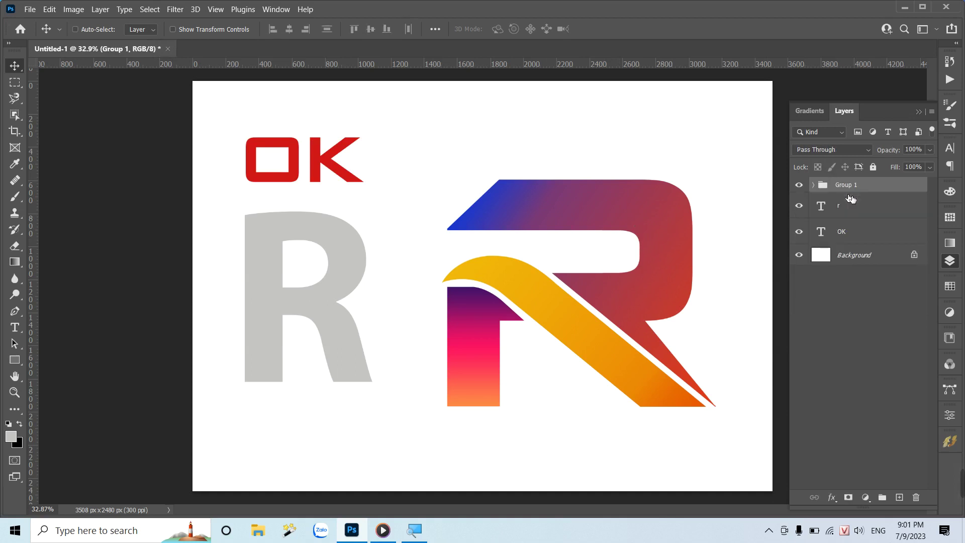
# Return to the Move tool and start a new document with Ctrl+N.
pyautogui.press('c')
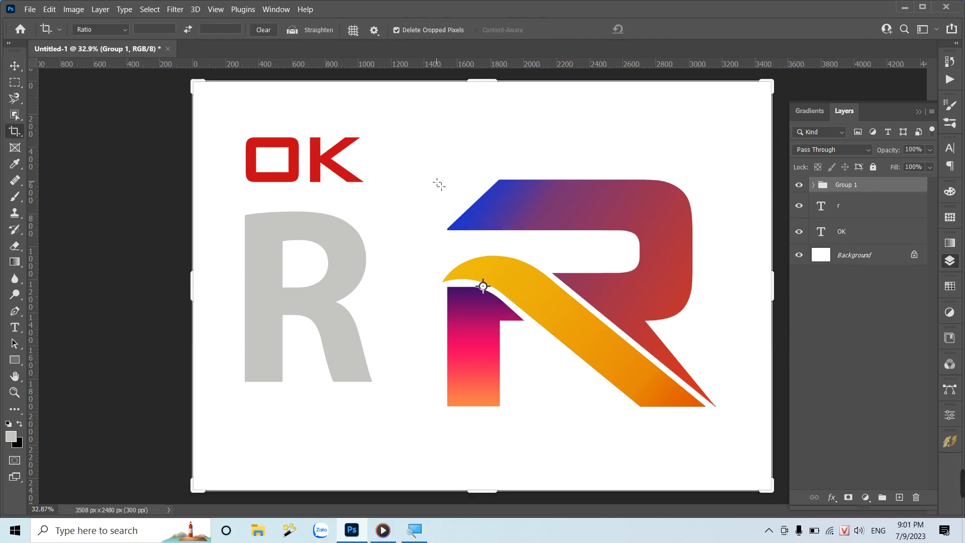
pyautogui.click(10, 66)
pyautogui.hotkey('ctrl', 'n')
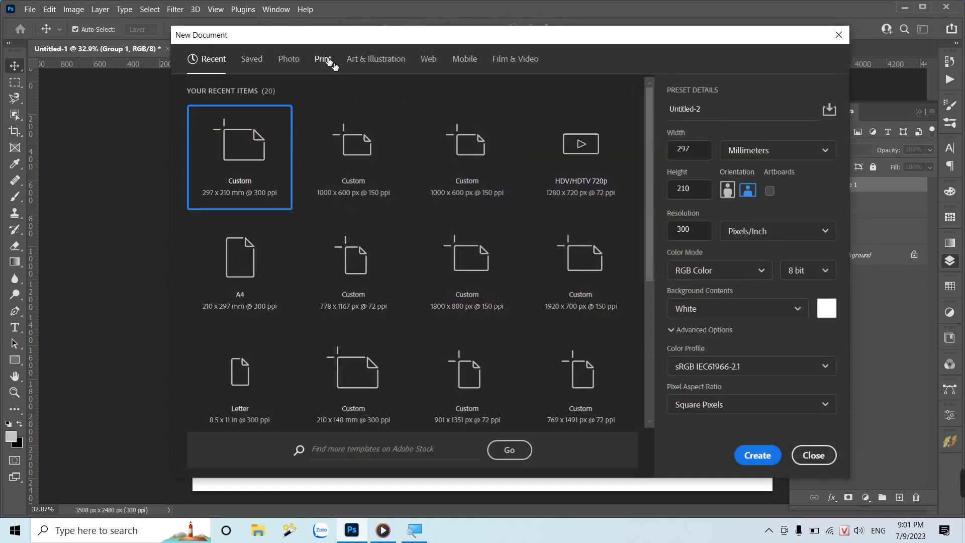
# Create a new Letter-size print document and copy Group 1 into it.
pyautogui.click(323, 58)
pyautogui.click(757, 455)
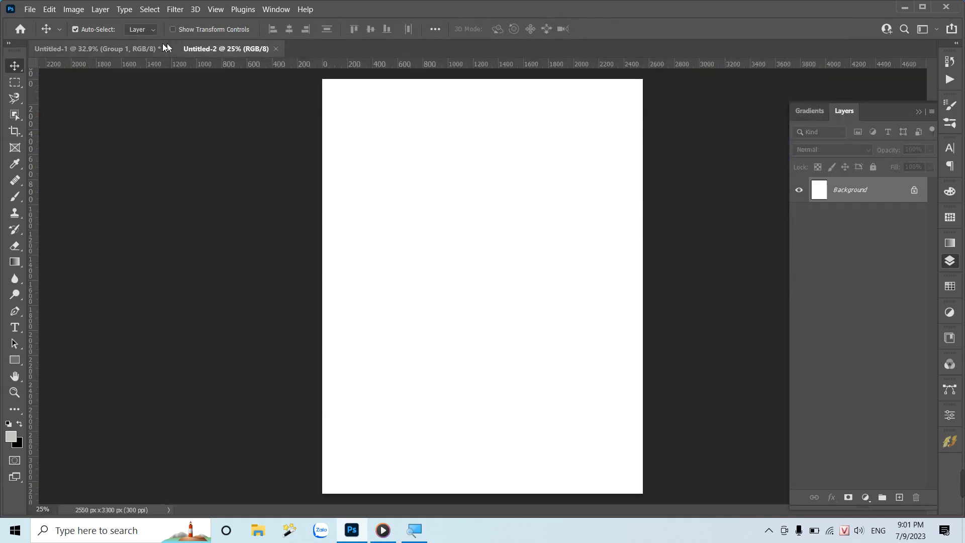
pyautogui.moveTo(162, 45); pyautogui.dragTo(120, 72)
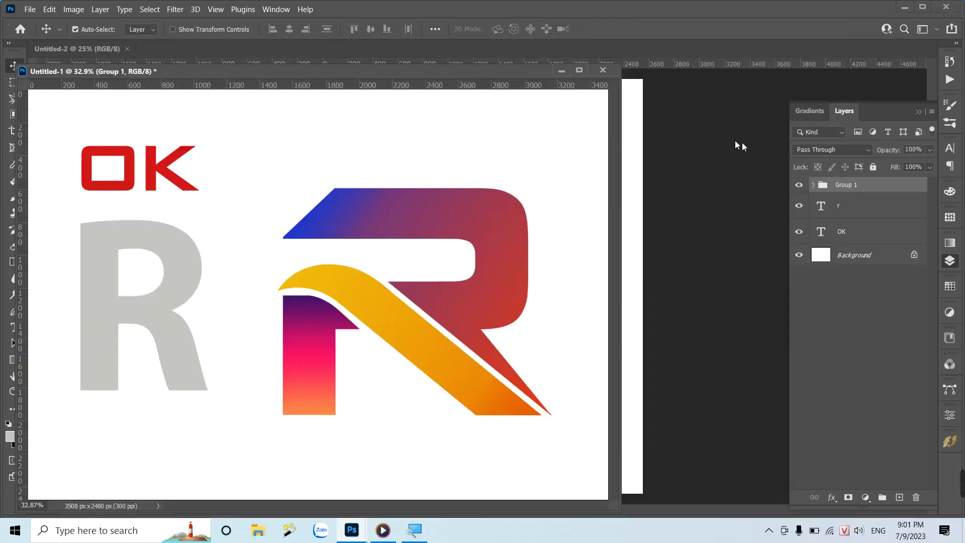
pyautogui.moveTo(458, 71); pyautogui.dragTo(322, 75)
pyautogui.moveTo(823, 185); pyautogui.dragTo(510, 188)
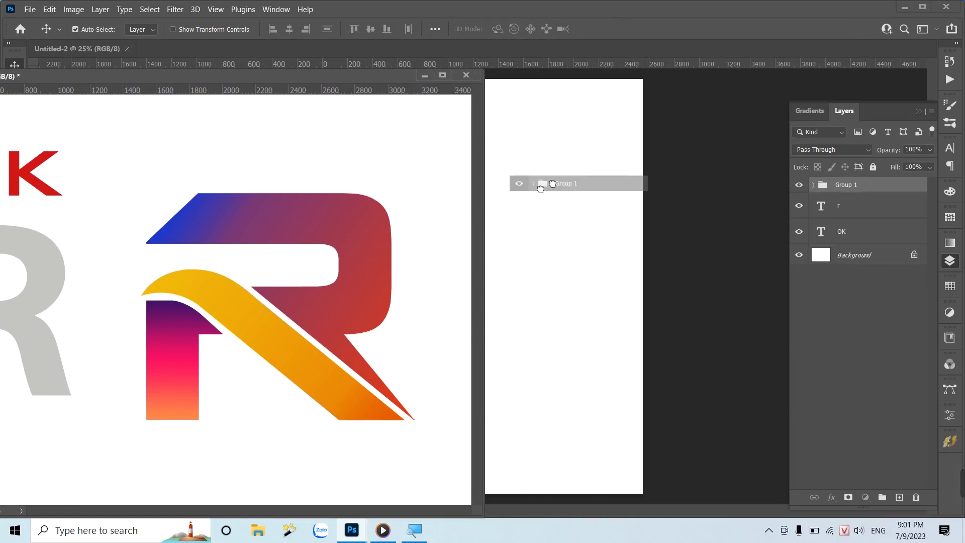
pyautogui.click(425, 76)
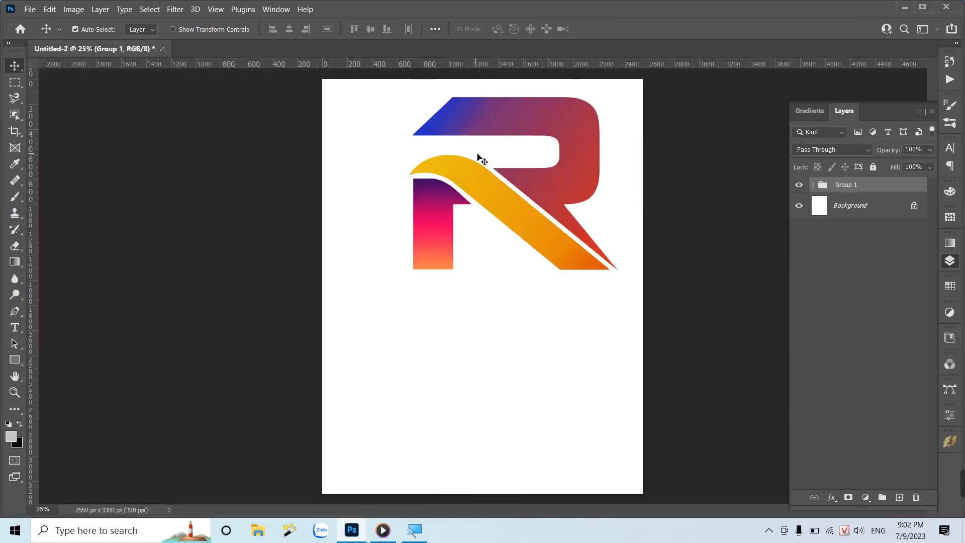
# Merge Group 1 into one layer and move the R logo down toward the page centre.
pyautogui.click(74, 10)
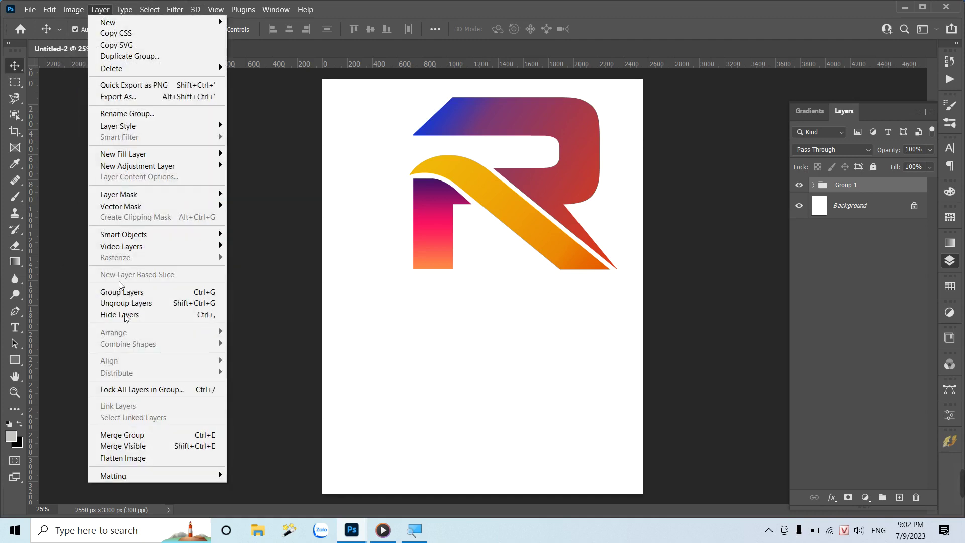
pyautogui.click(130, 435)
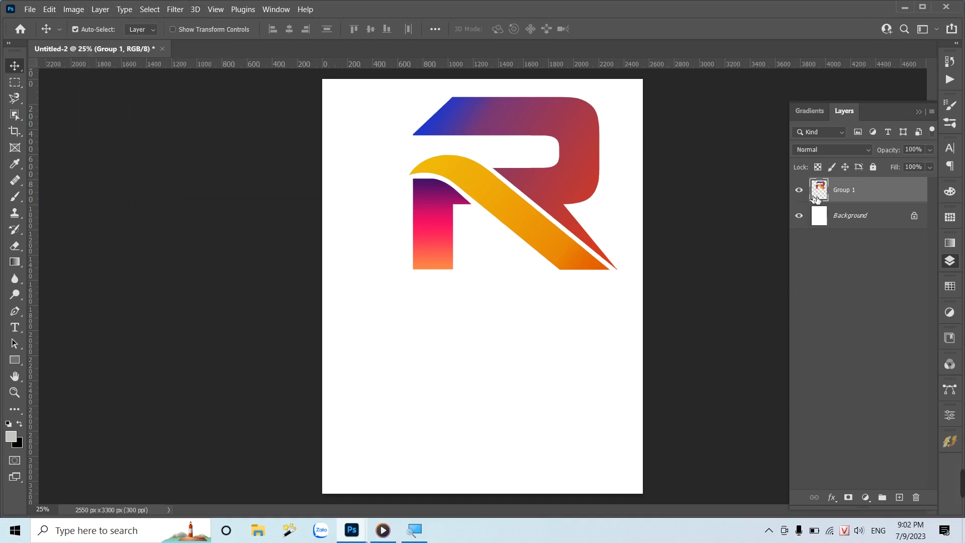
pyautogui.moveTo(552, 185); pyautogui.dragTo(529, 246)
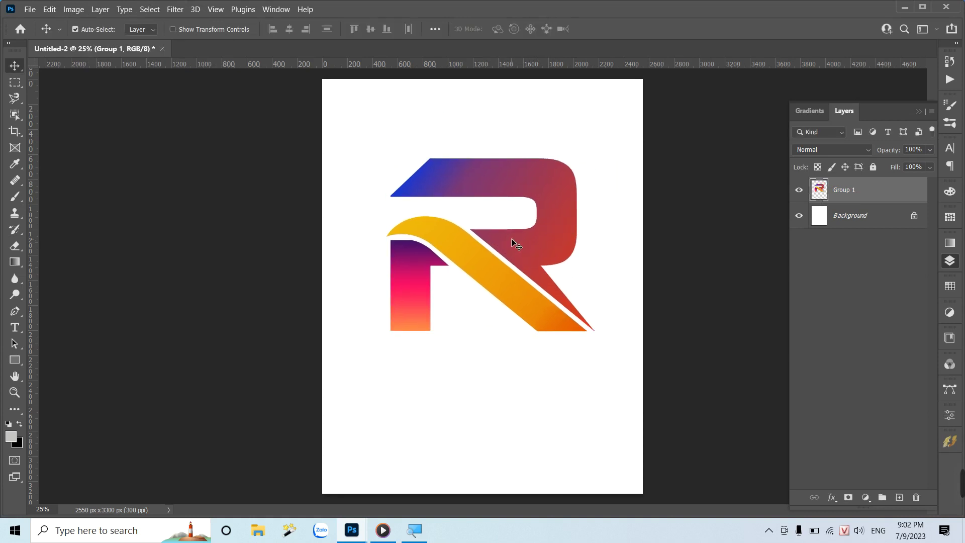
pyautogui.press('c')
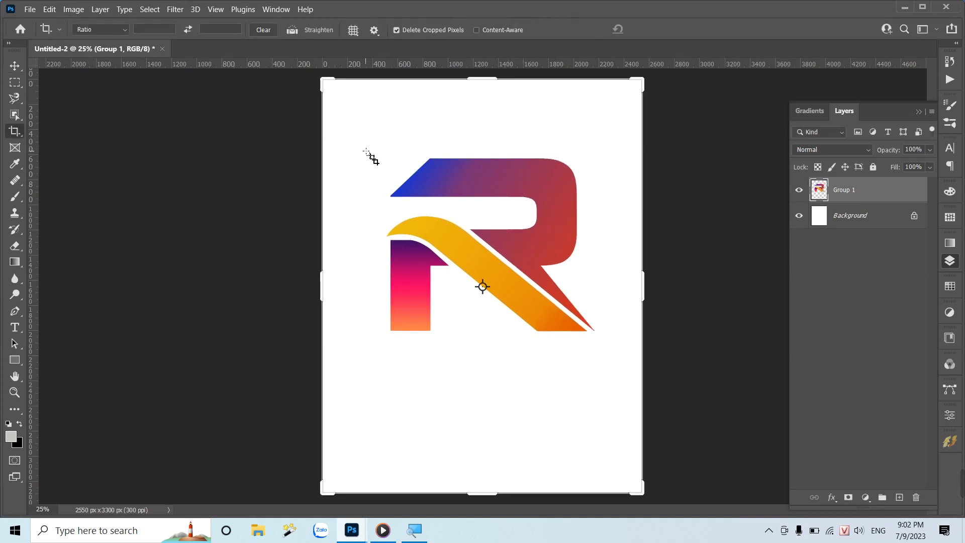
# Crop the canvas to 1884 × 1700 px around the R, hide the Background, and zoom in.
pyautogui.moveTo(380, 147); pyautogui.dragTo(556, 313)
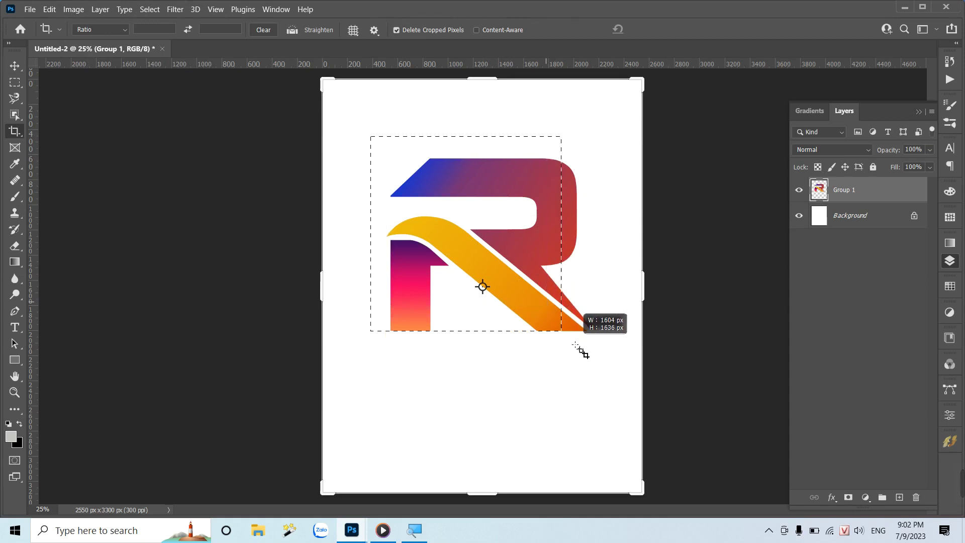
pyautogui.moveTo(556, 314); pyautogui.dragTo(609, 351)
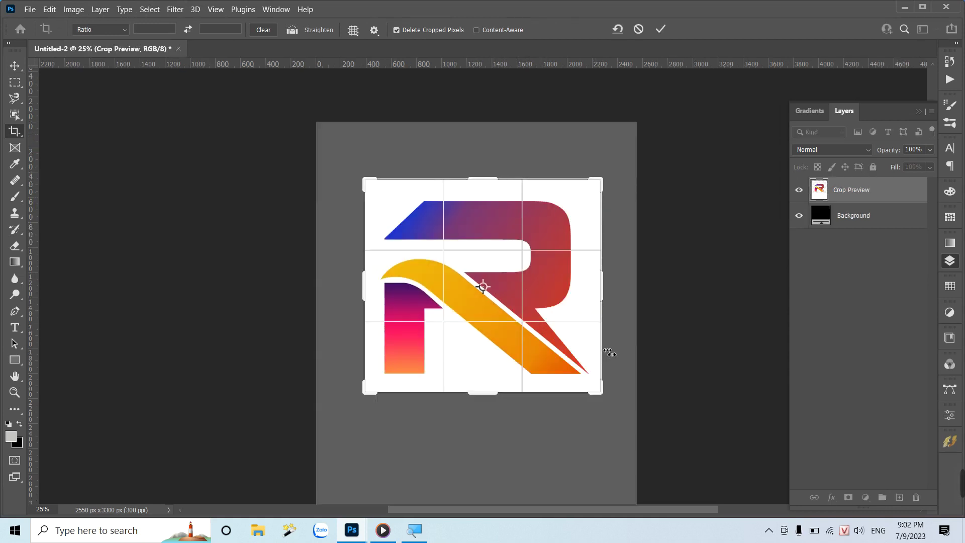
pyautogui.press('Return')
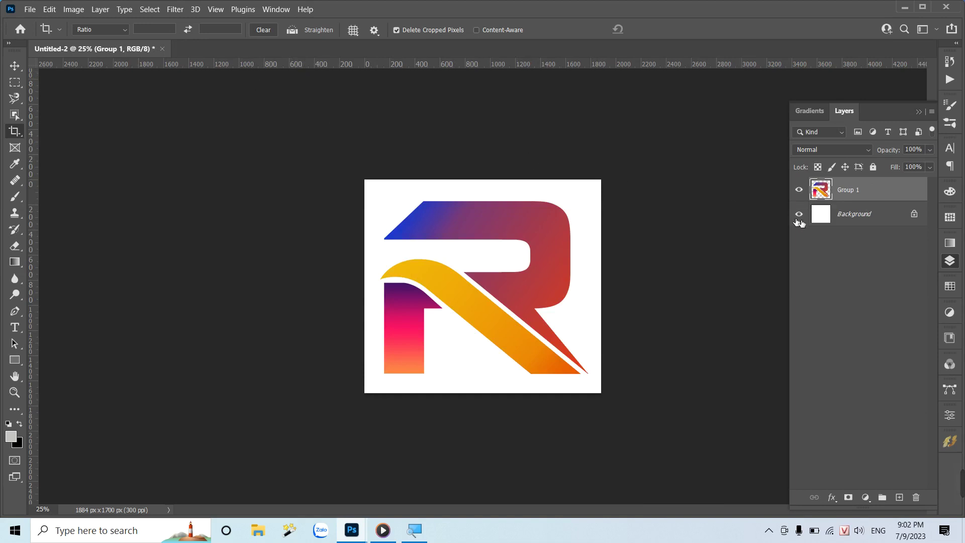
pyautogui.click(798, 214)
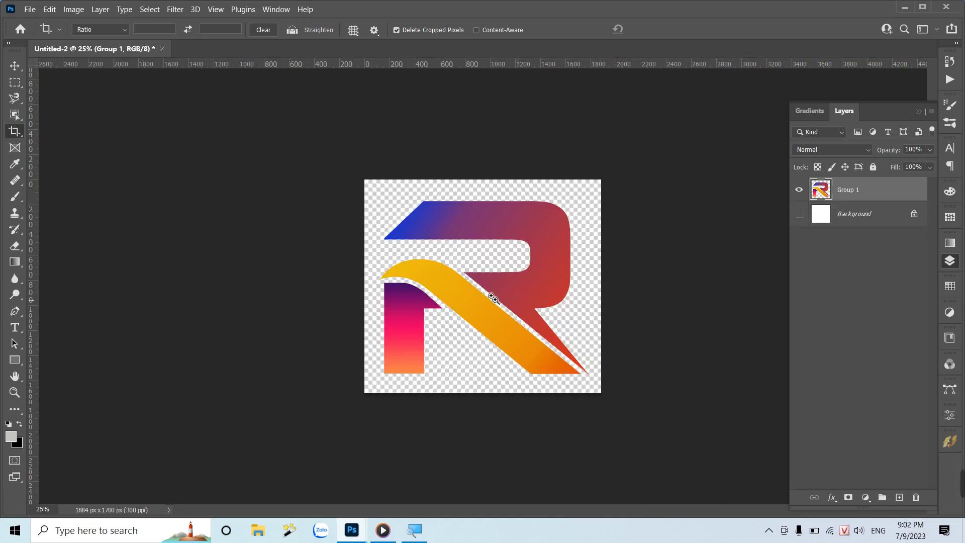
pyautogui.press('z')
pyautogui.moveTo(492, 297); pyautogui.dragTo(546, 341)
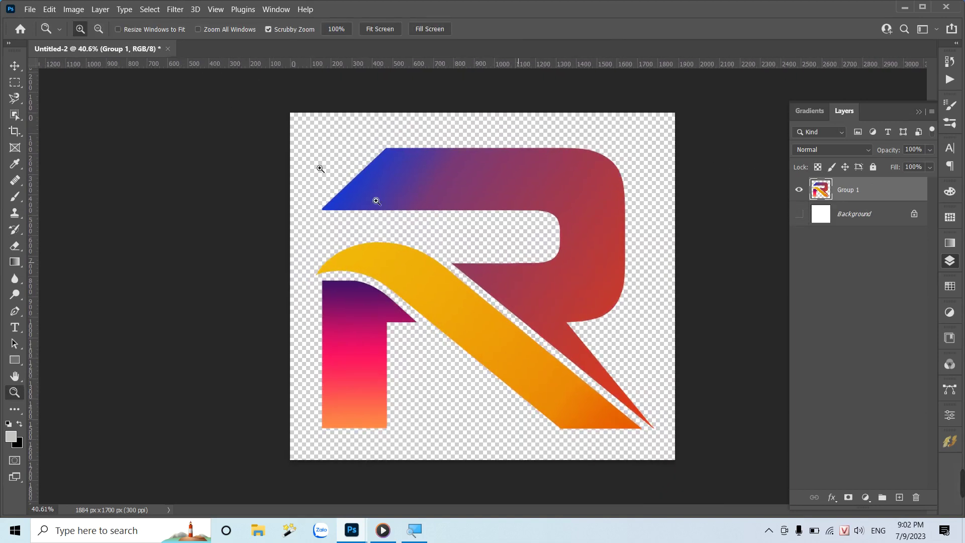
# Save the logo as a PNG named Logo R in the ART/4x folder.
pyautogui.click(30, 9)
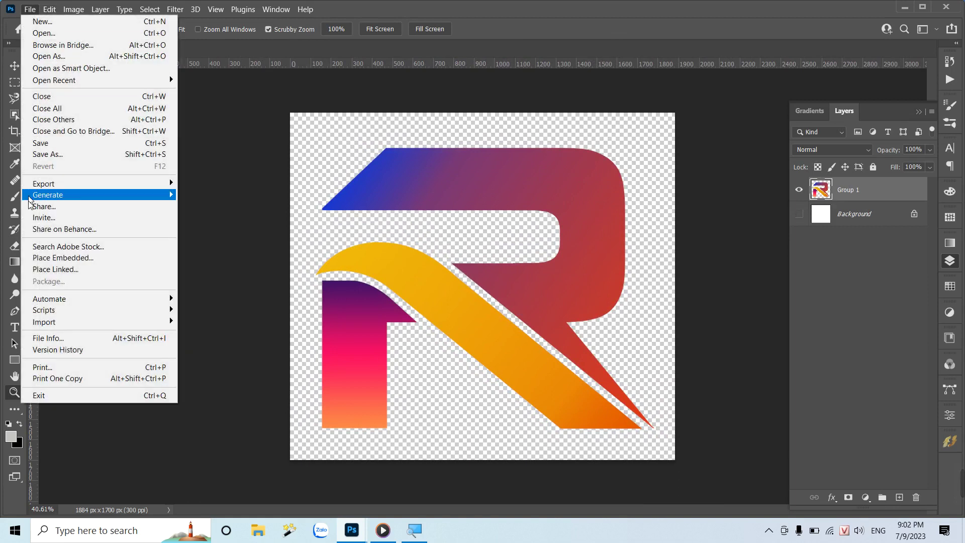
pyautogui.click(44, 144)
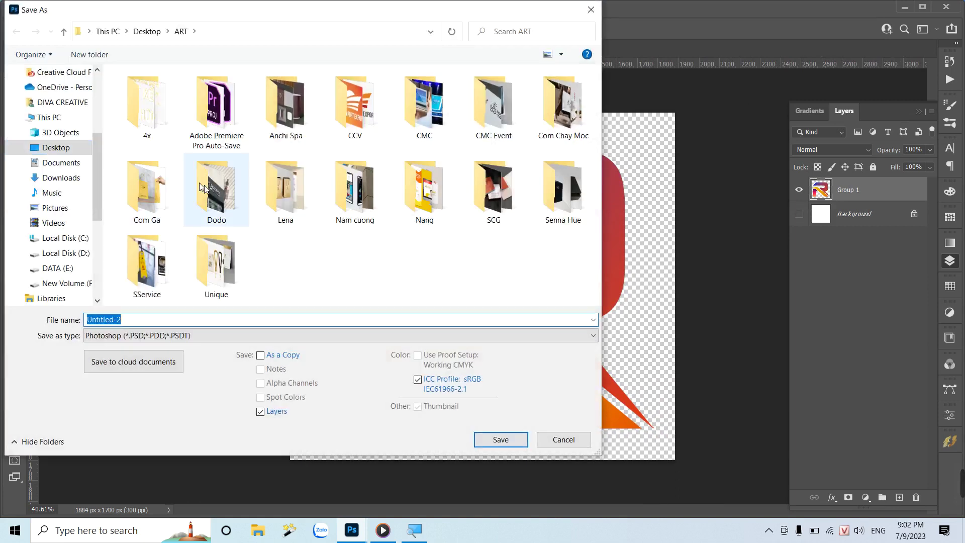
pyautogui.doubleClick(144, 116)
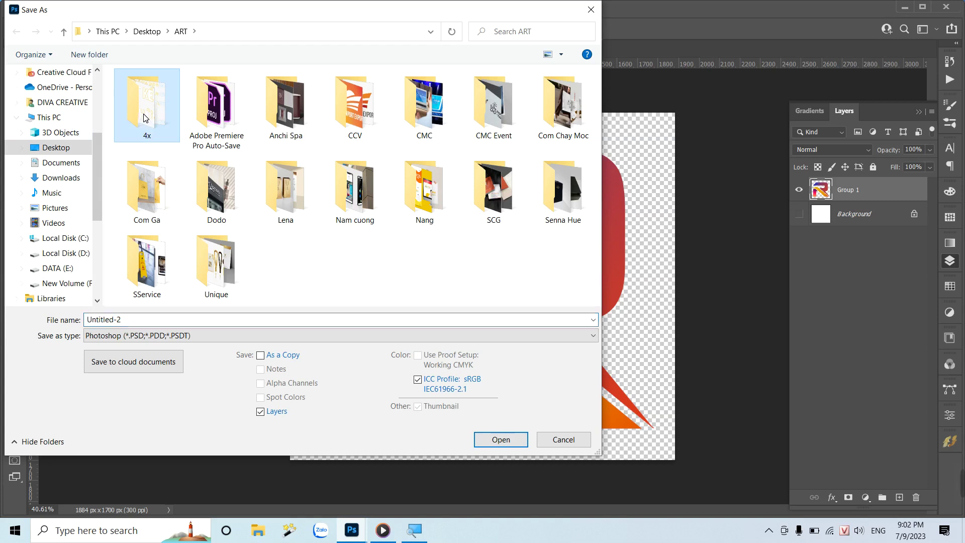
pyautogui.click(145, 335)
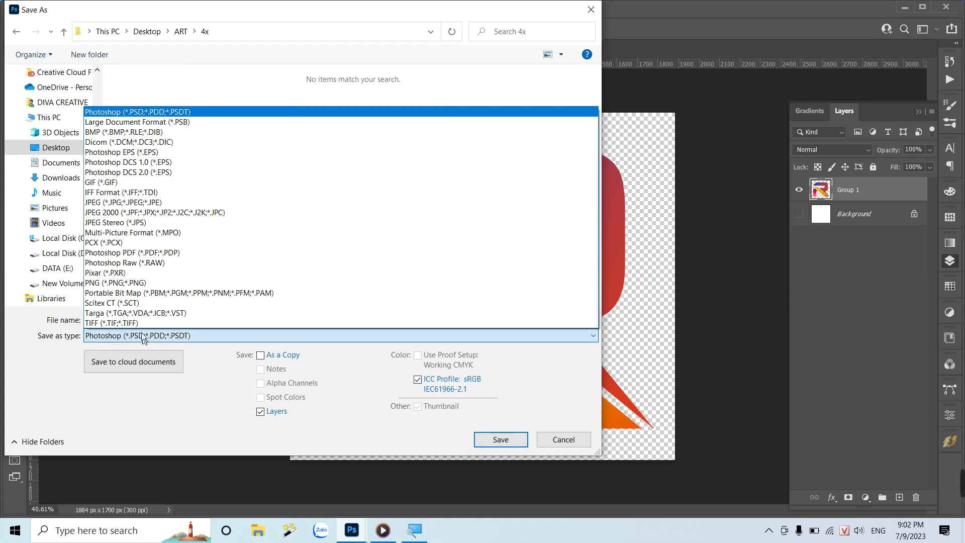
pyautogui.click(116, 282)
pyautogui.doubleClick(146, 319)
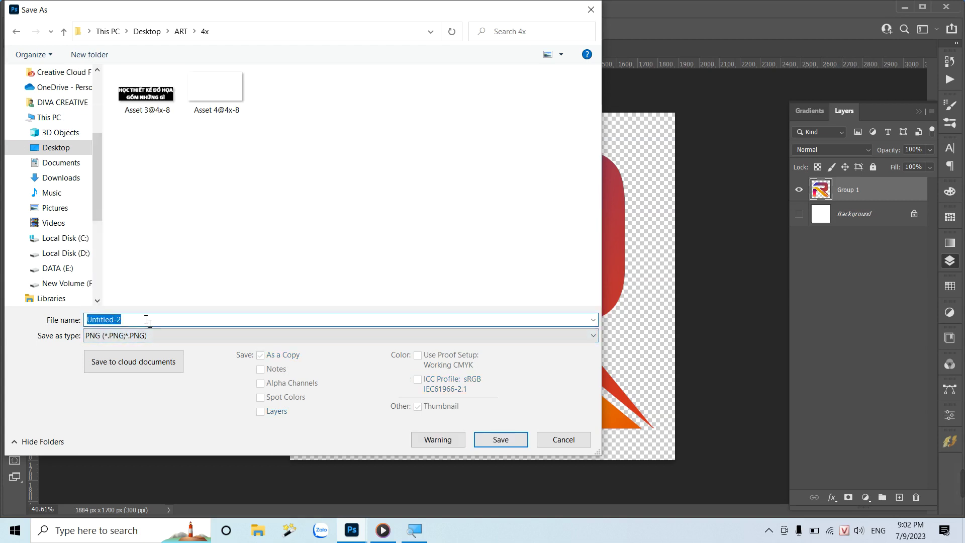
pyautogui.write('Logo R')
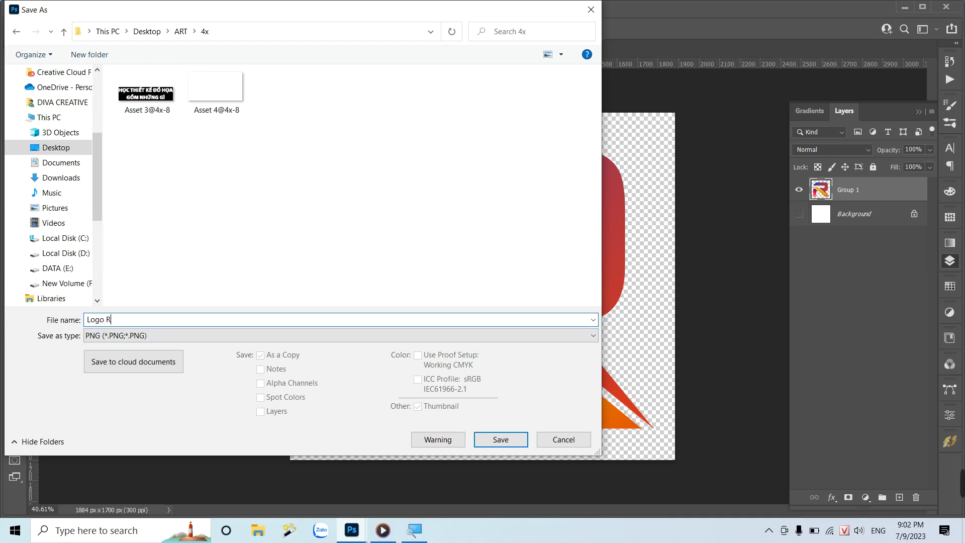
pyautogui.press('Return')
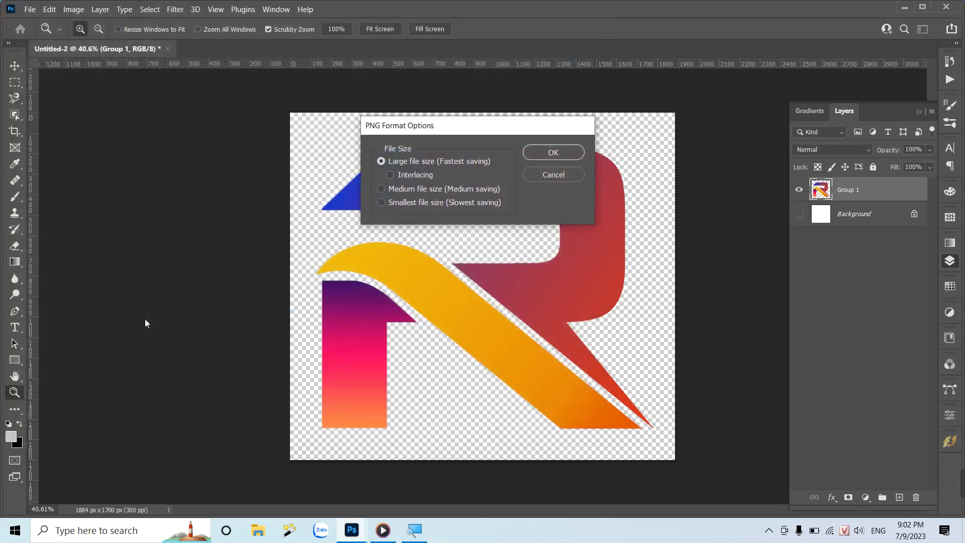
pyautogui.press('Return')
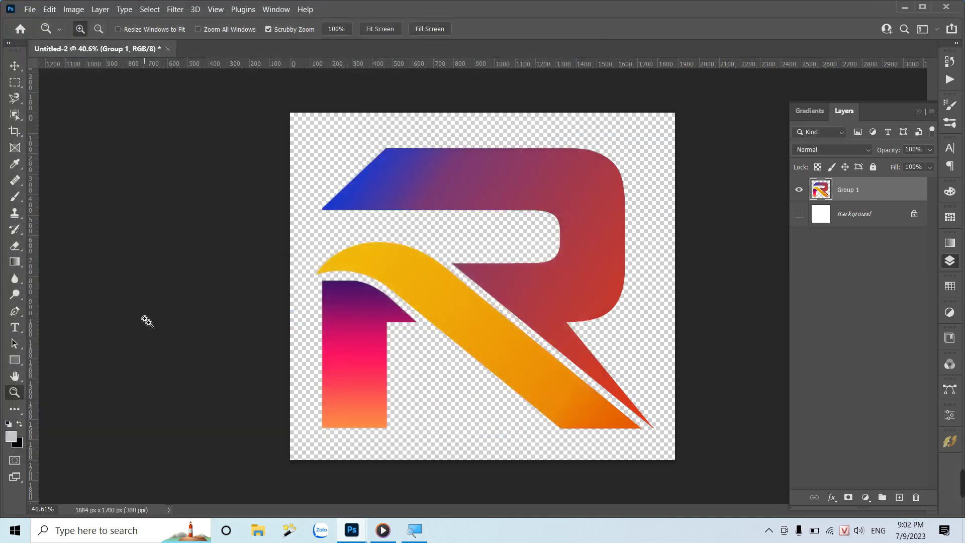
# Save another copy as a maximum-quality JPEG in the same 4x folder.
pyautogui.hotkey('ctrl', 'shift', 's')
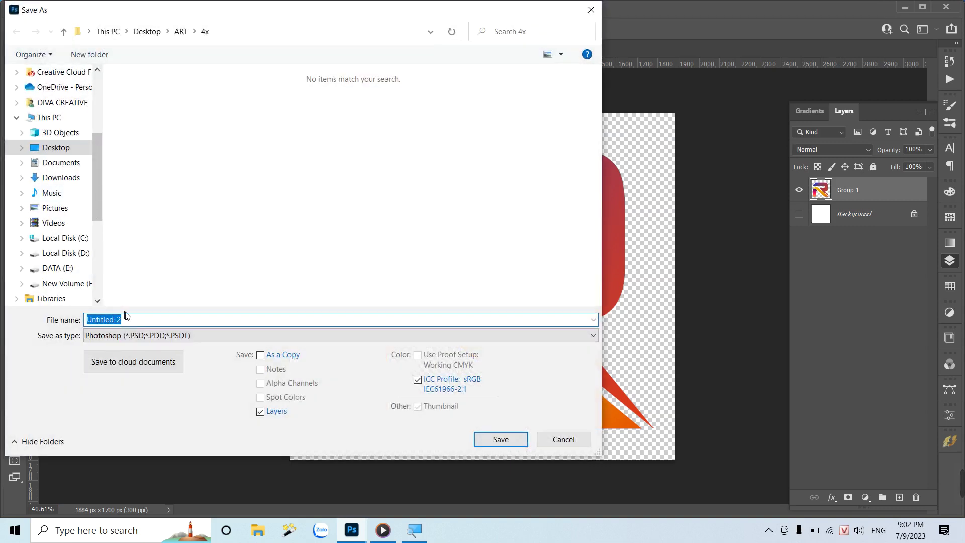
pyautogui.click(140, 336)
pyautogui.press('j')
pyautogui.press('Return')
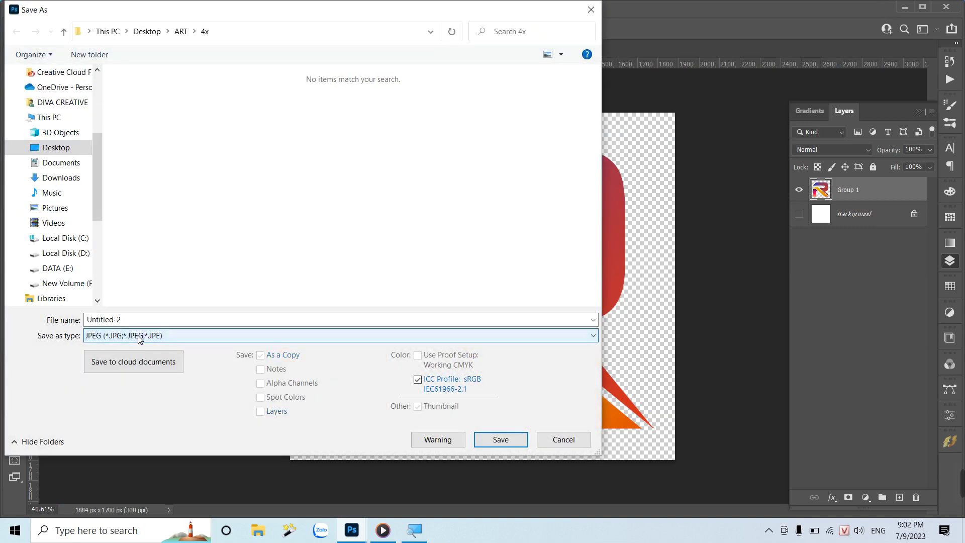
pyautogui.click(143, 320)
pyautogui.write(';')
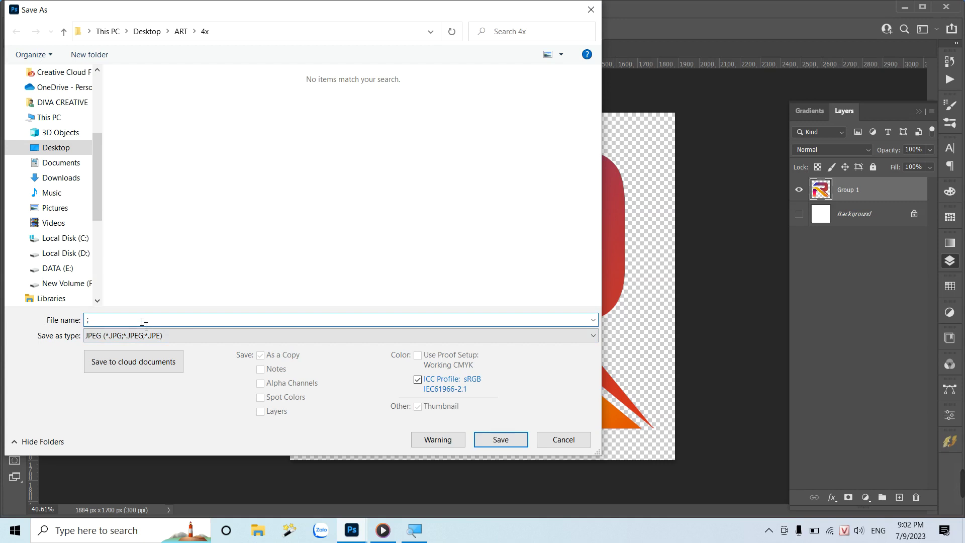
pyautogui.write('Logo R')
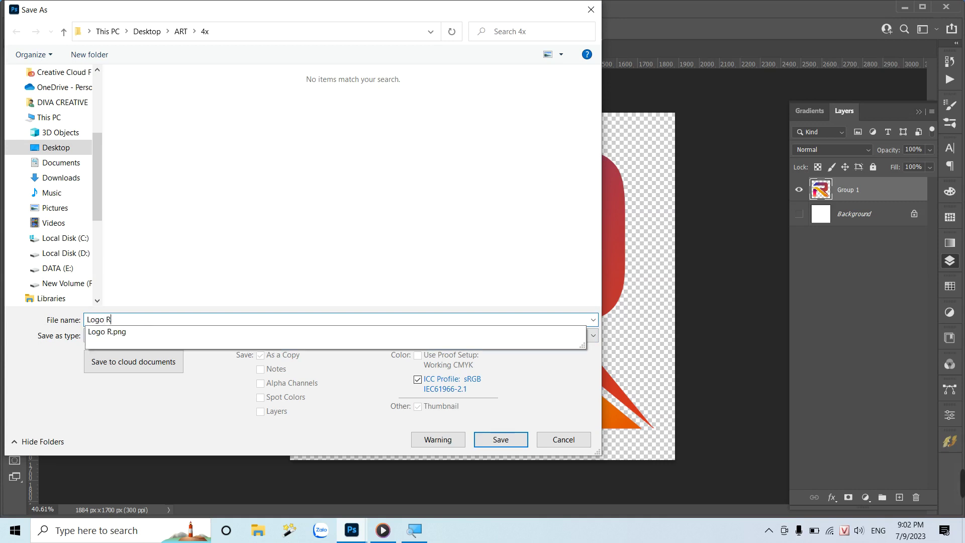
pyautogui.write('1')
pyautogui.press('Return')
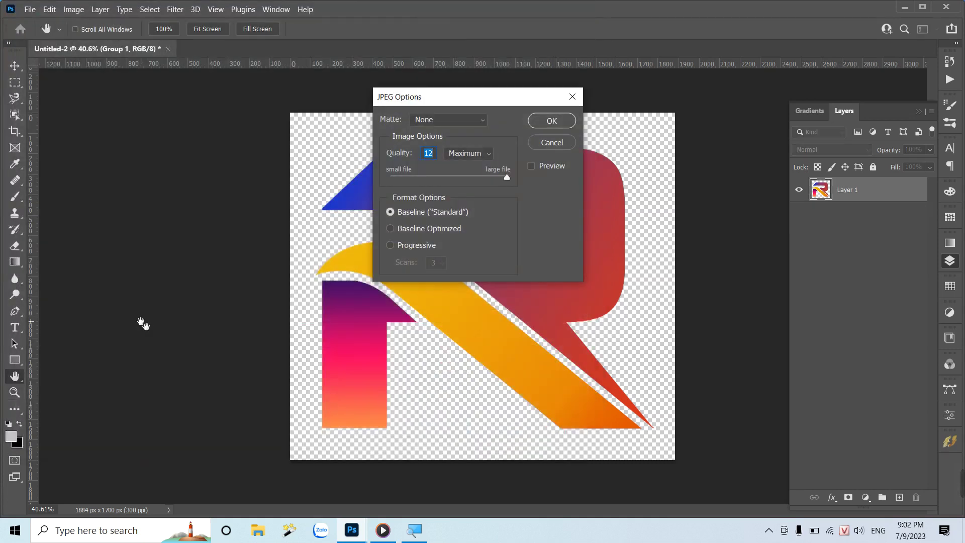
pyautogui.press('Return')
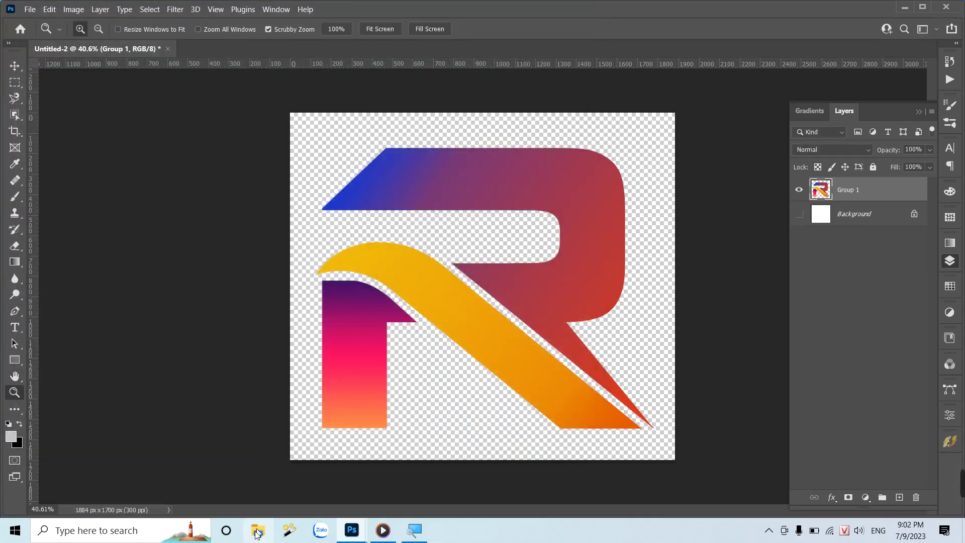
# Browse File Explorer to Desktop > ART > 4x and open Logo R.png in the viewer.
pyautogui.click(256, 532)
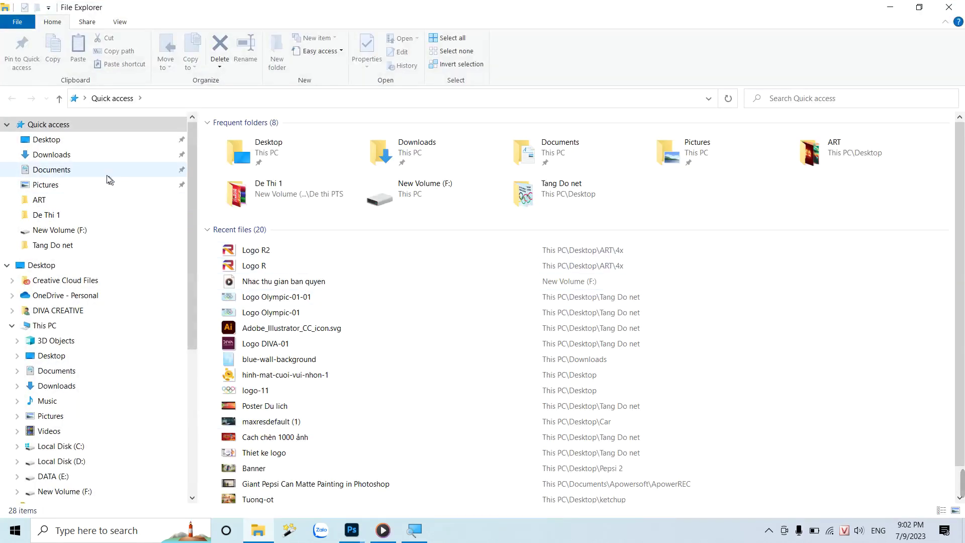
pyautogui.click(46, 139)
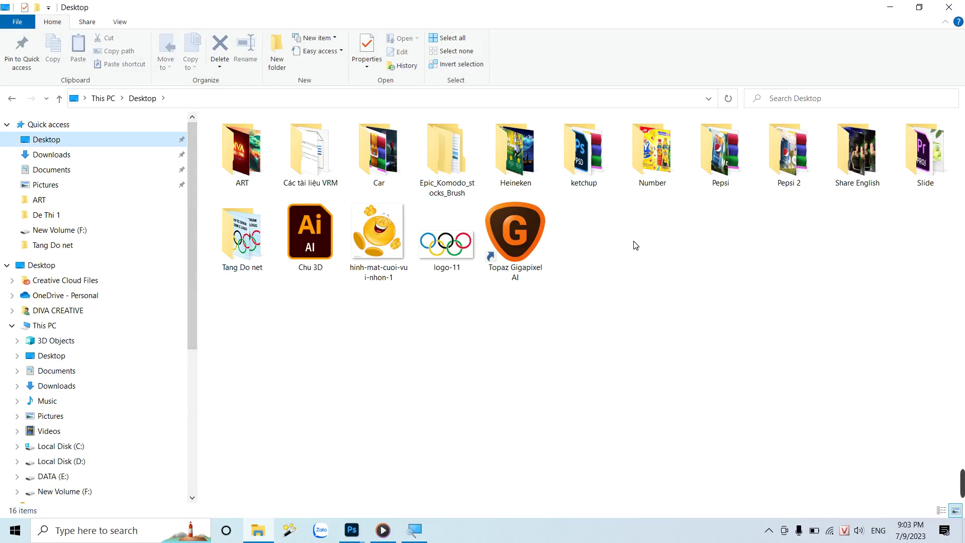
pyautogui.click(251, 148)
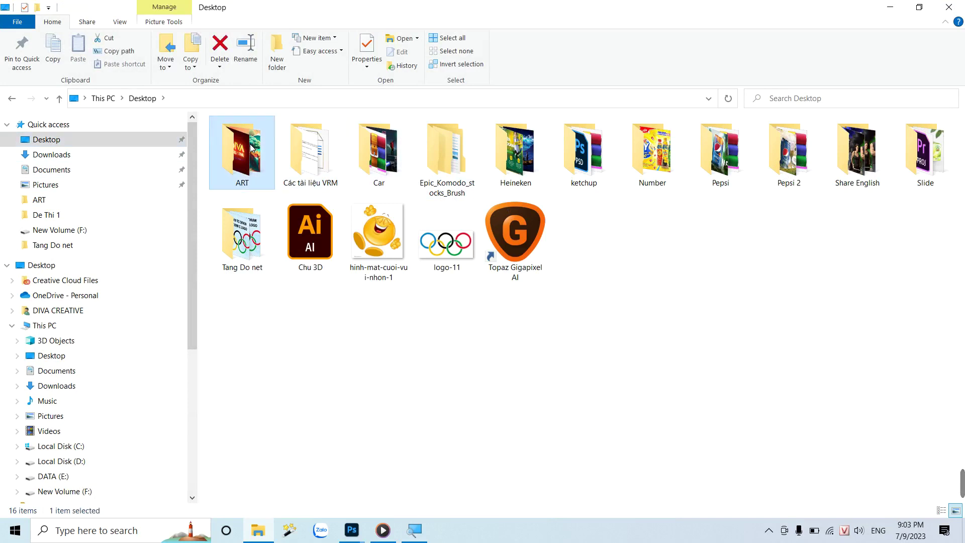
pyautogui.doubleClick(251, 148)
pyautogui.doubleClick(243, 151)
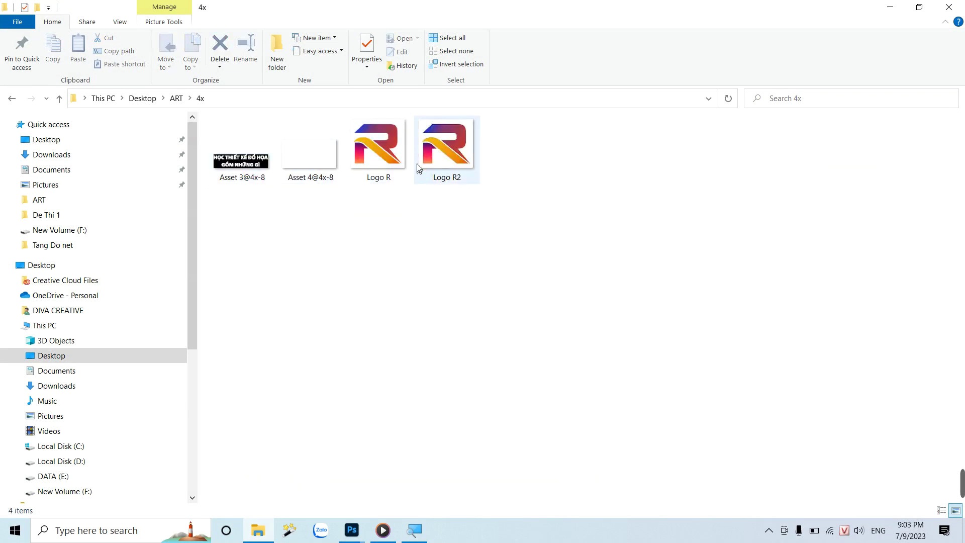
pyautogui.doubleClick(391, 153)
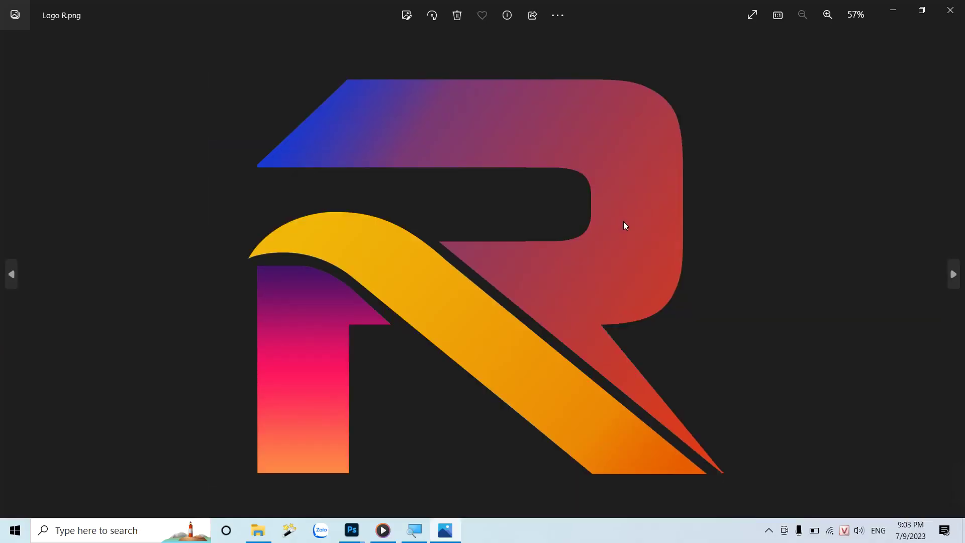
# Flip between the PNG and Logo R2.jpg versions, close Photos, and return to Photoshop.
pyautogui.press('Right')
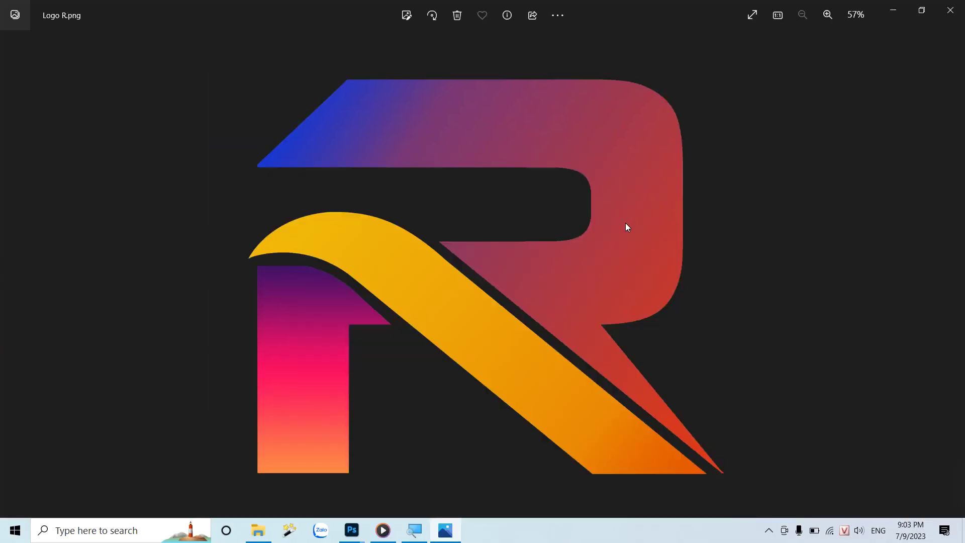
pyautogui.press('Left')
pyautogui.press('Right')
pyautogui.press('Left')
pyautogui.press('Right')
pyautogui.press('Left')
pyautogui.press('Right')
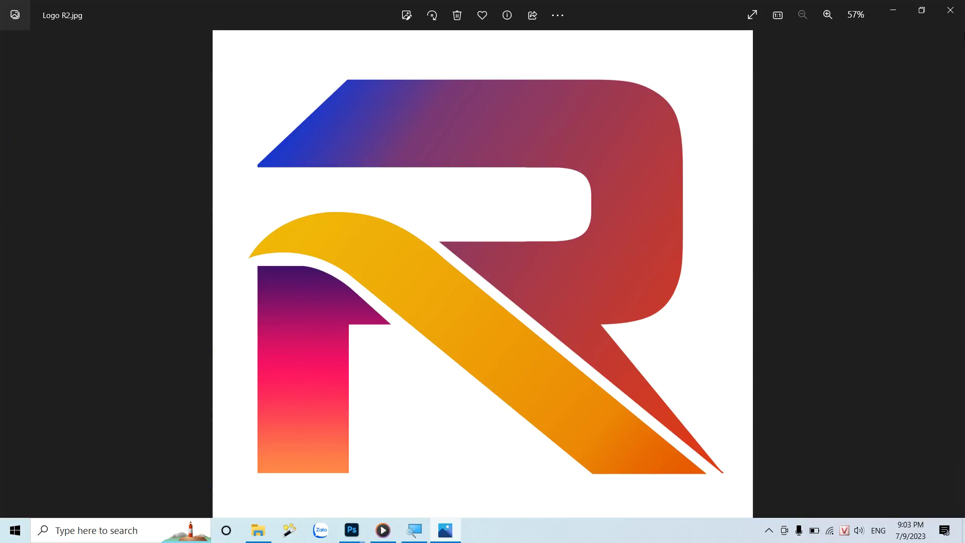
pyautogui.click(949, 10)
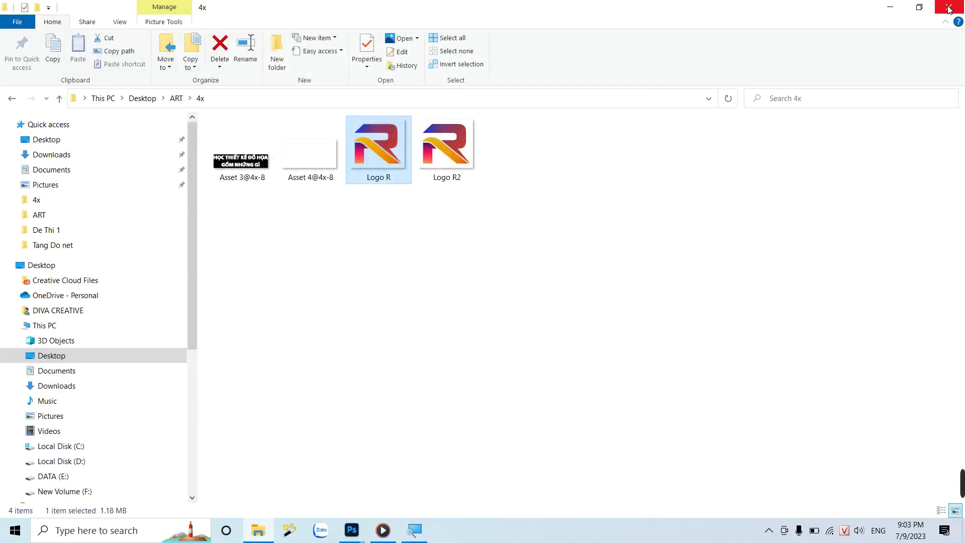
pyautogui.click(352, 531)
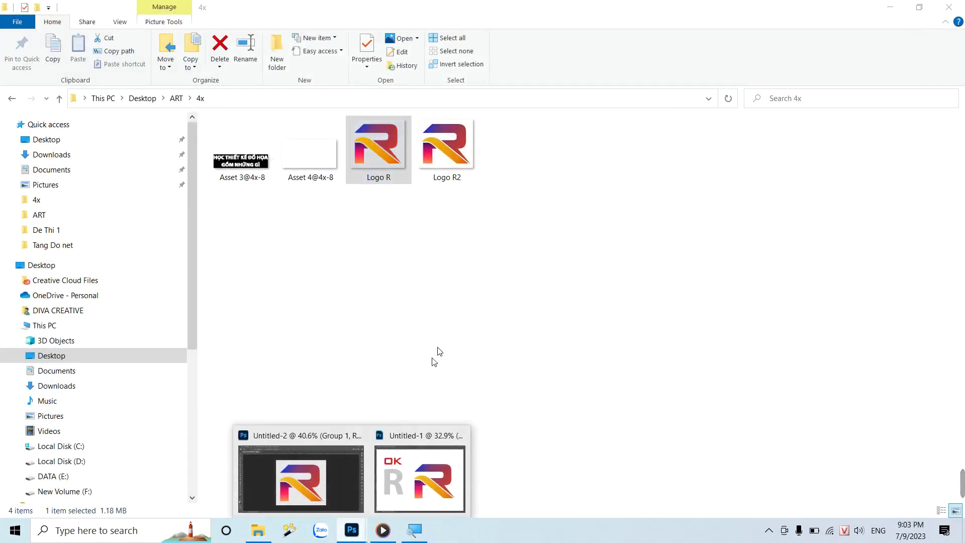
# Switch to the Untitled-2 document and make its white Background layer visible.
pyautogui.click(315, 476)
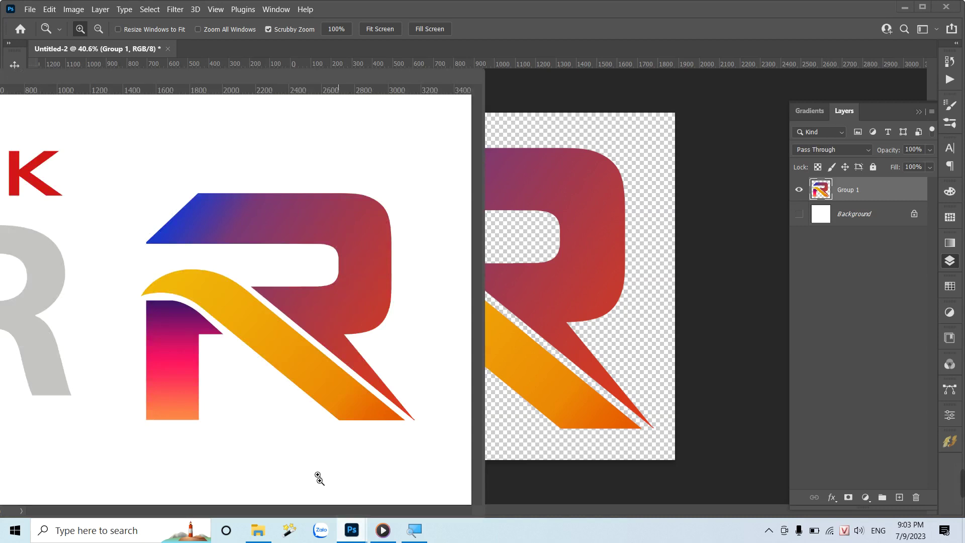
pyautogui.click(539, 406)
pyautogui.click(424, 76)
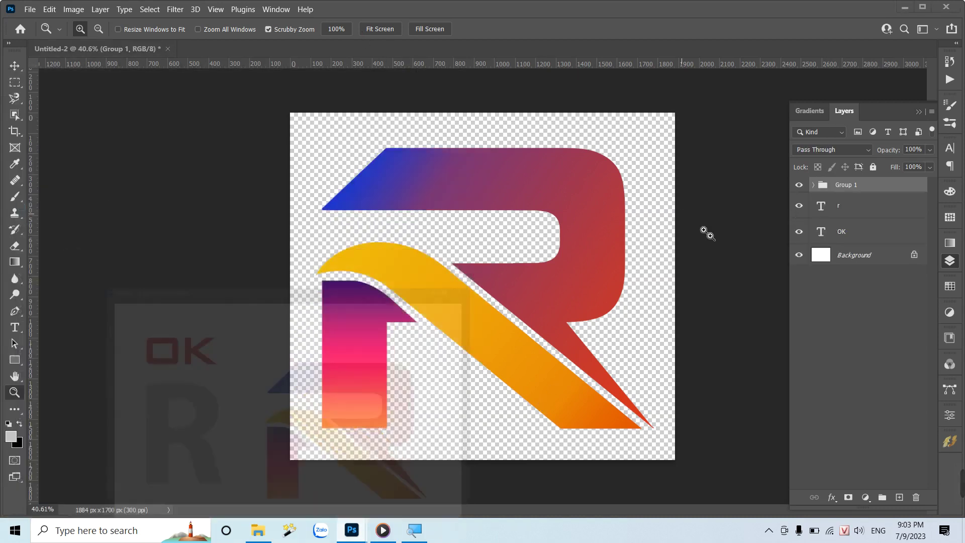
pyautogui.click(799, 214)
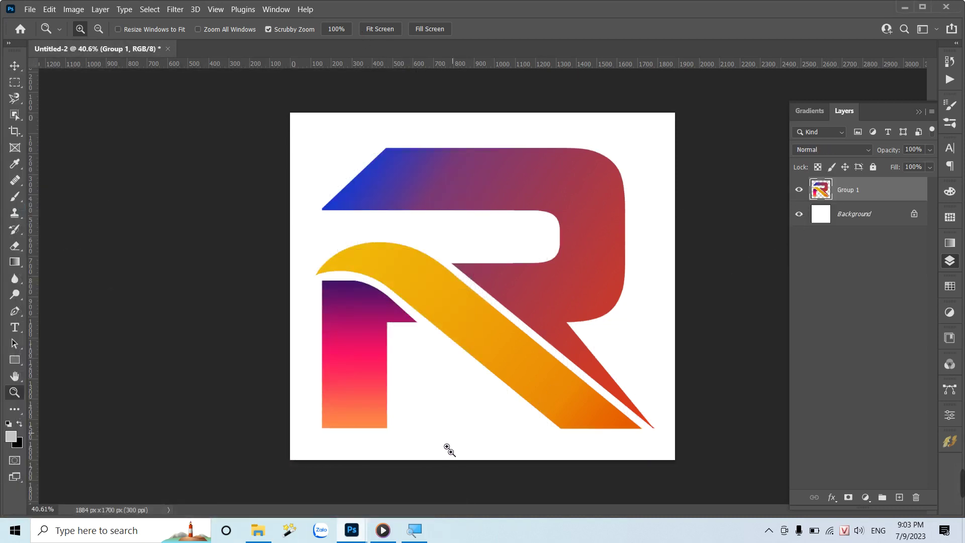
pyautogui.moveTo(450, 446); pyautogui.dragTo(460, 458)
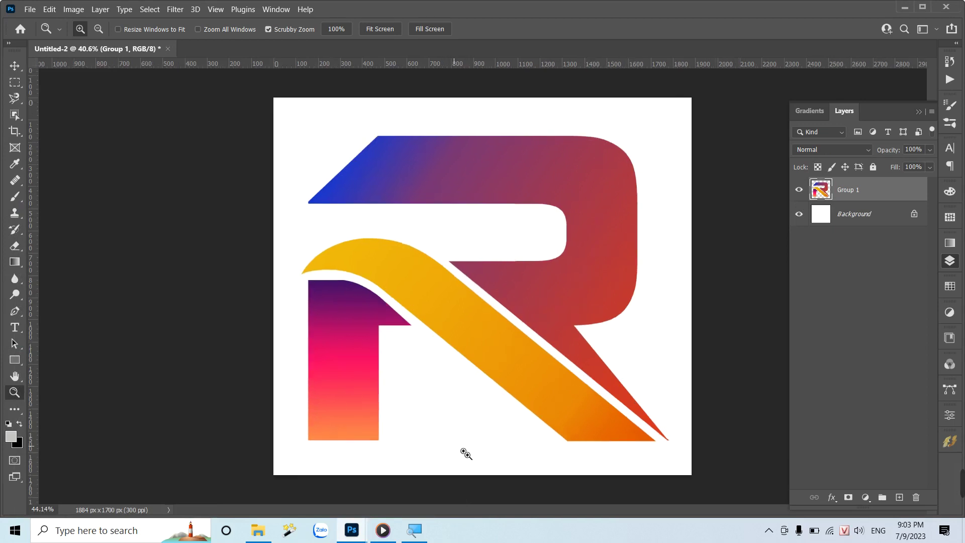
# Extend the canvas downward to 1884 × 1814 px and fill the Background with white.
pyautogui.press('c')
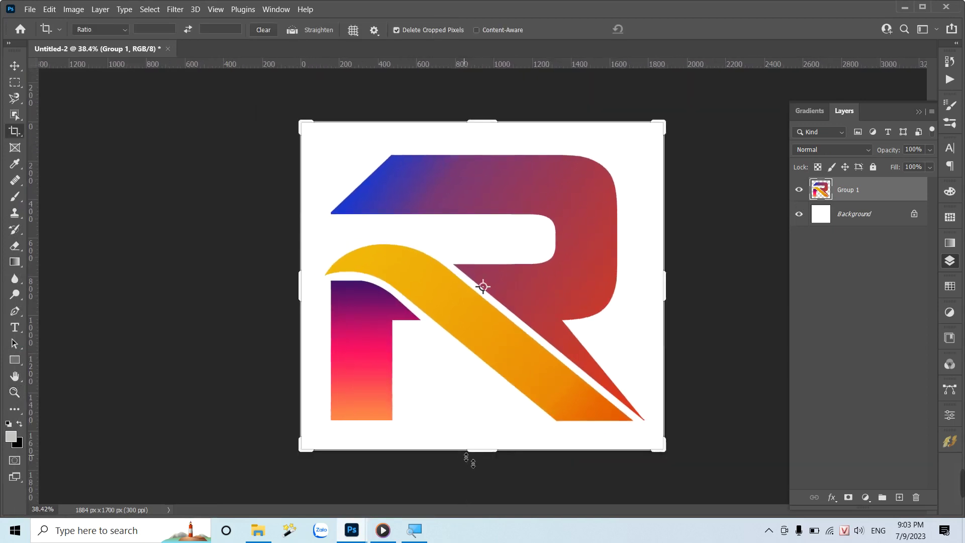
pyautogui.moveTo(478, 451); pyautogui.dragTo(478, 464)
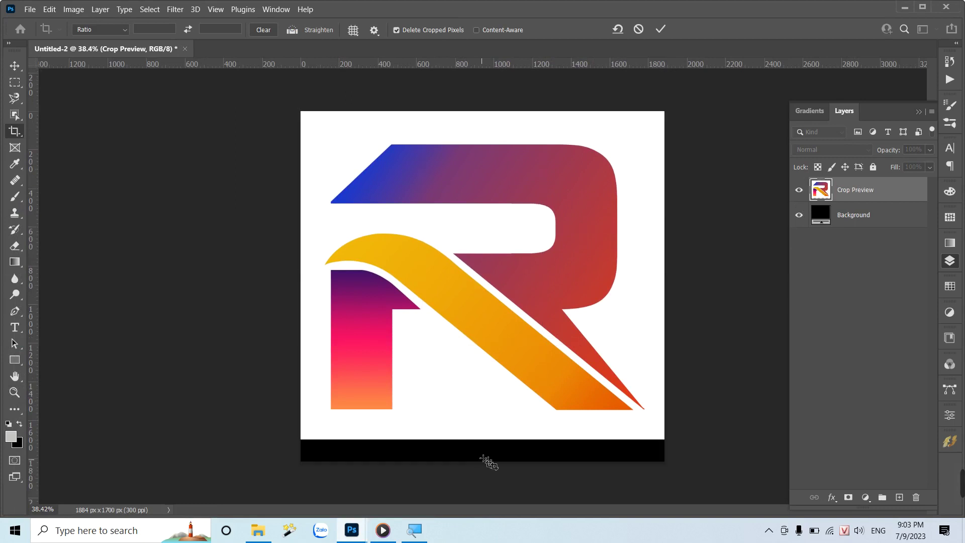
pyautogui.press('Return')
pyautogui.click(823, 220)
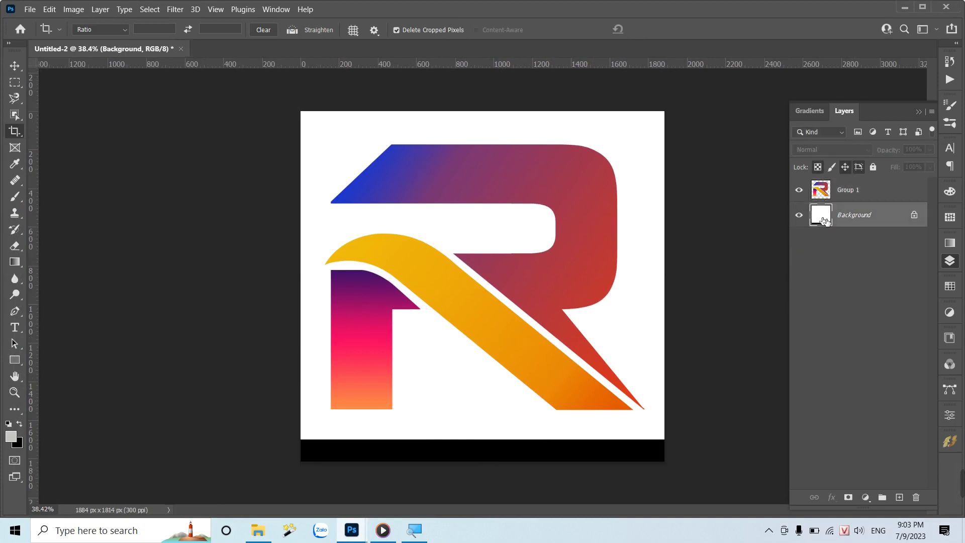
pyautogui.hotkey('ctrl', 'BackSpace')
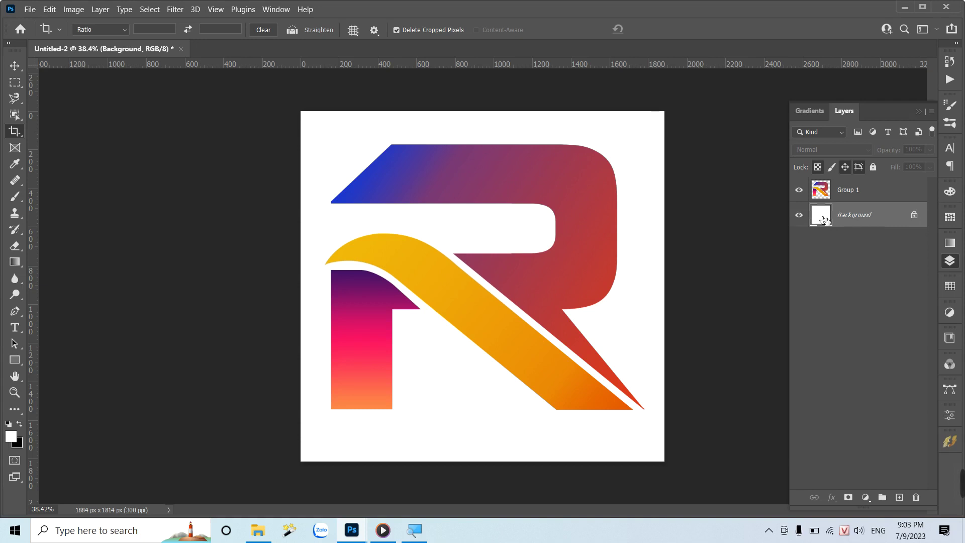
pyautogui.press('z')
pyautogui.scroll(1, 497, 390)
# Add a text layer below the logo reading 'SLOGAN' in grey colour 787878.
pyautogui.press('t')
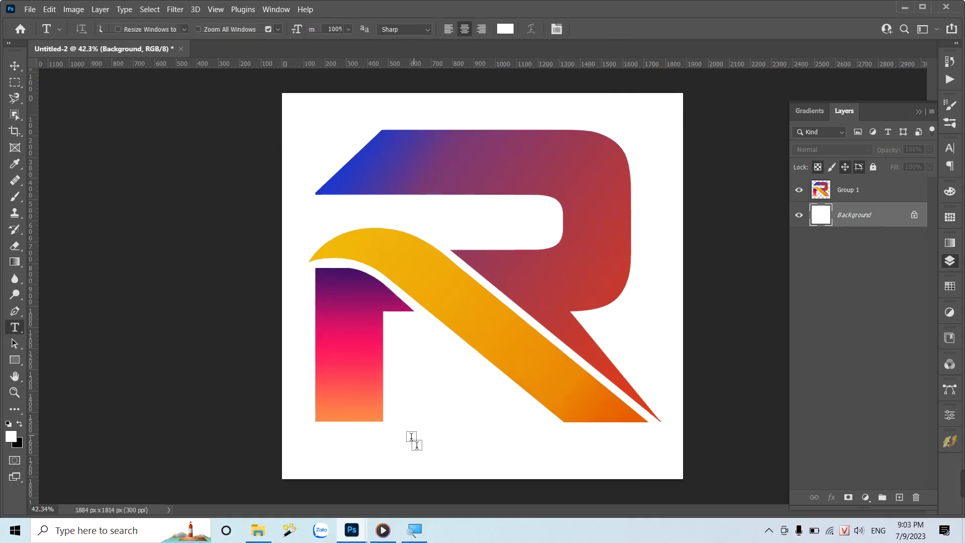
pyautogui.click(410, 443)
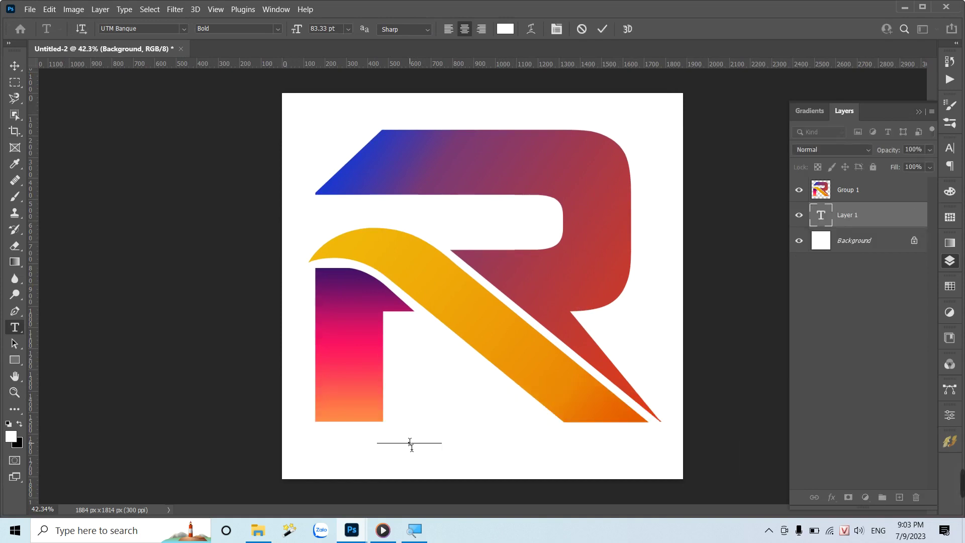
pyautogui.write('AN')
pyautogui.hotkey('ctrl', 'a')
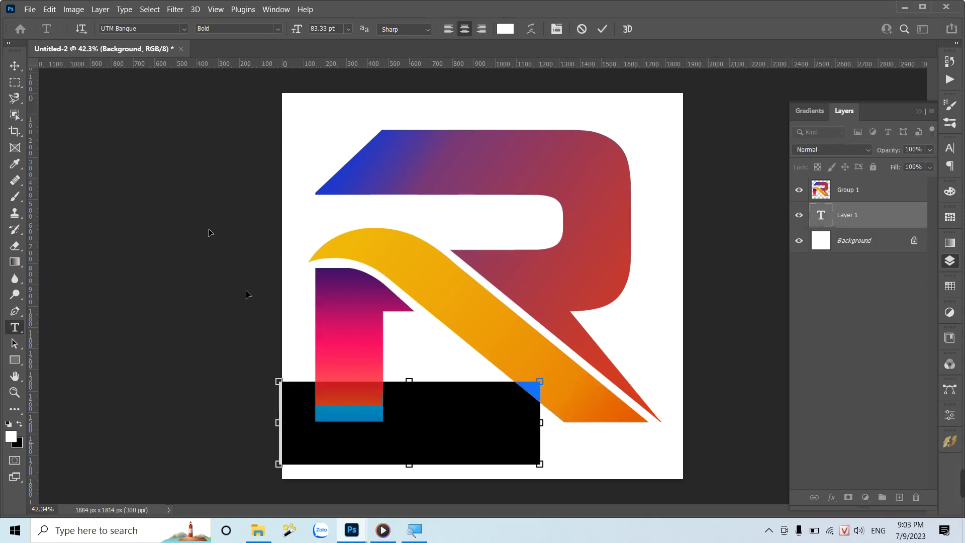
pyautogui.click(507, 30)
pyautogui.write('787878')
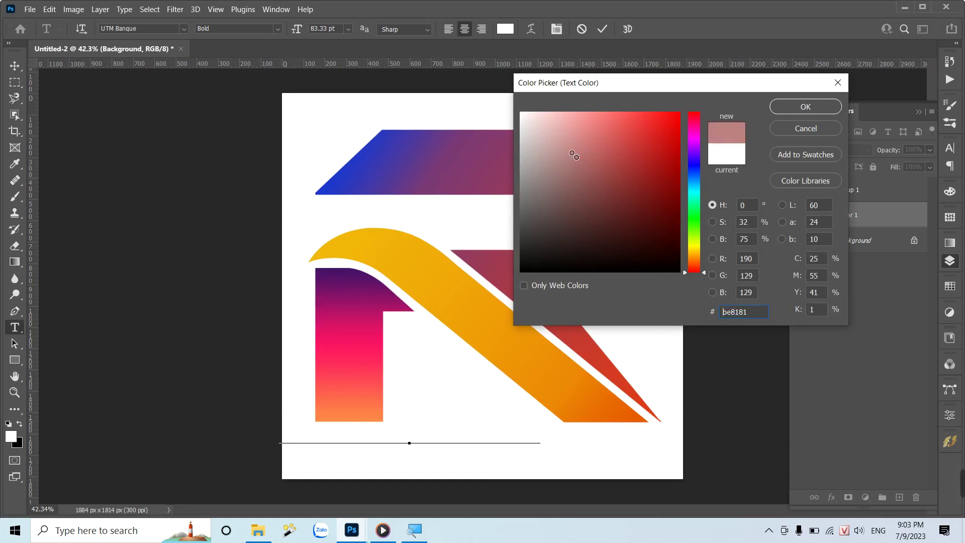
pyautogui.click(806, 107)
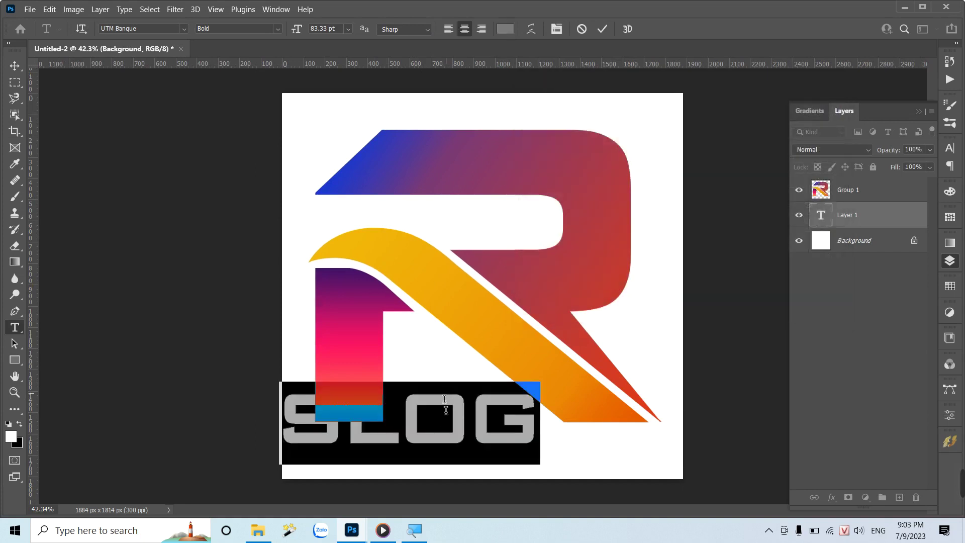
pyautogui.write('SLO')
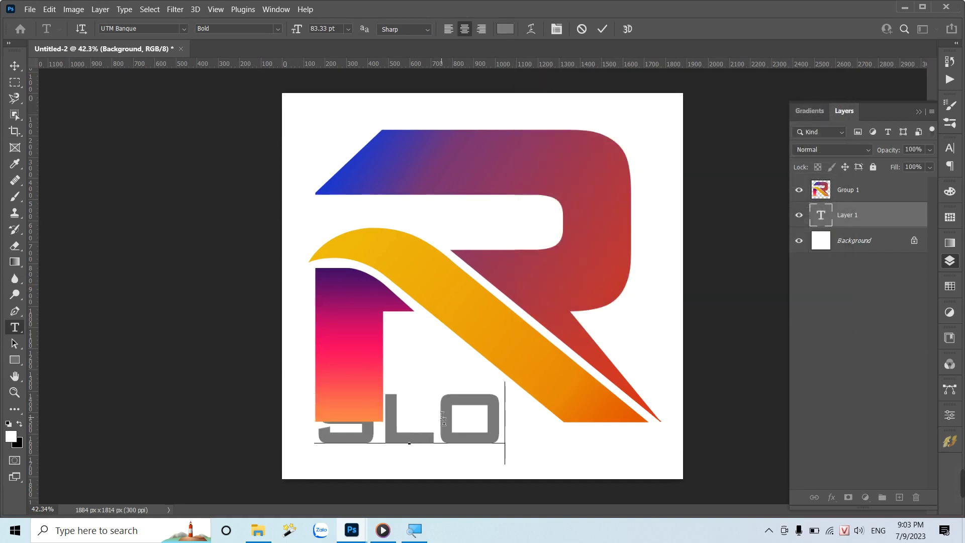
pyautogui.write('GAN')
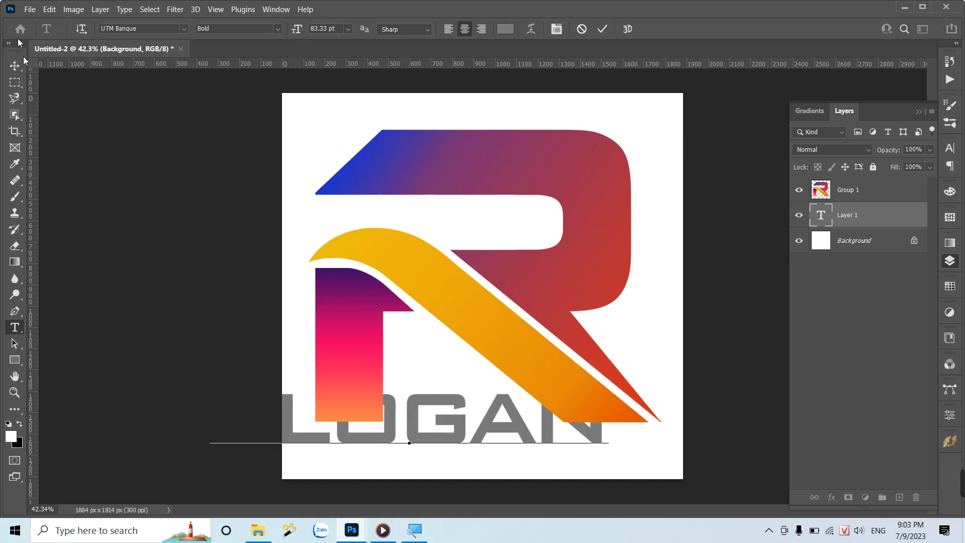
pyautogui.click(15, 66)
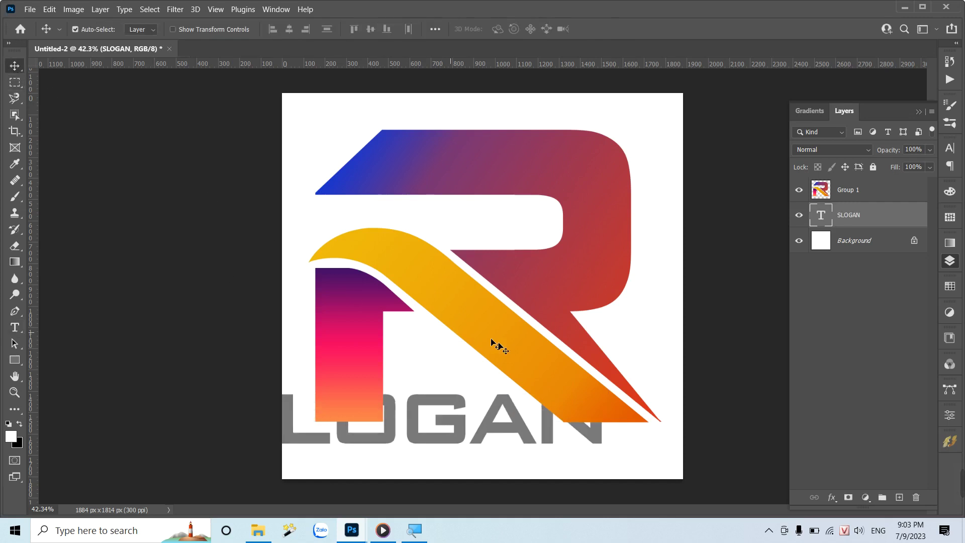
# Scale the SLOGAN text down to about 37.87% and position it beneath the R logo.
pyautogui.hotkey('ctrl', 't')
pyautogui.moveTo(607, 422)
pyautogui.mouseDown()
pyautogui.moveTo(360, 425)
pyautogui.moveTo(436, 456)
pyautogui.mouseUp()
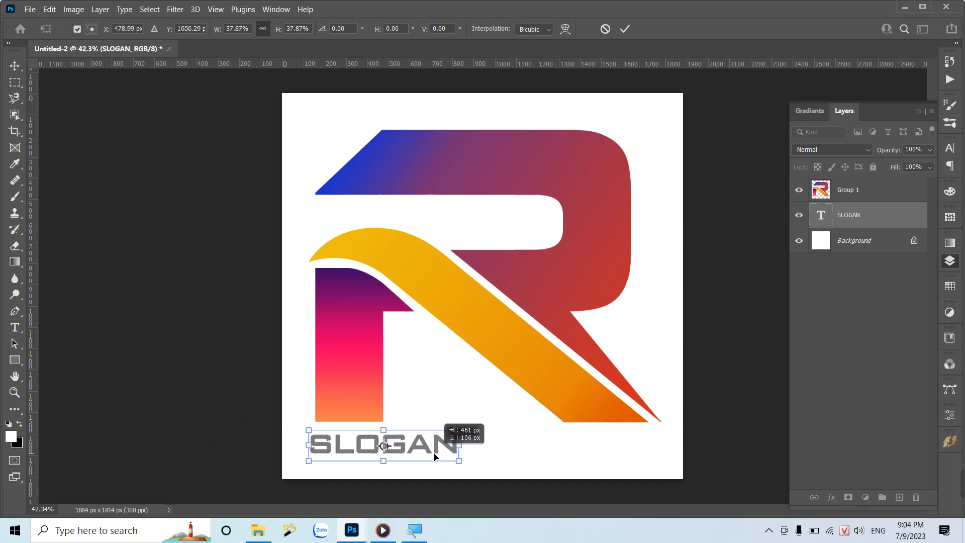
pyautogui.press('Return')
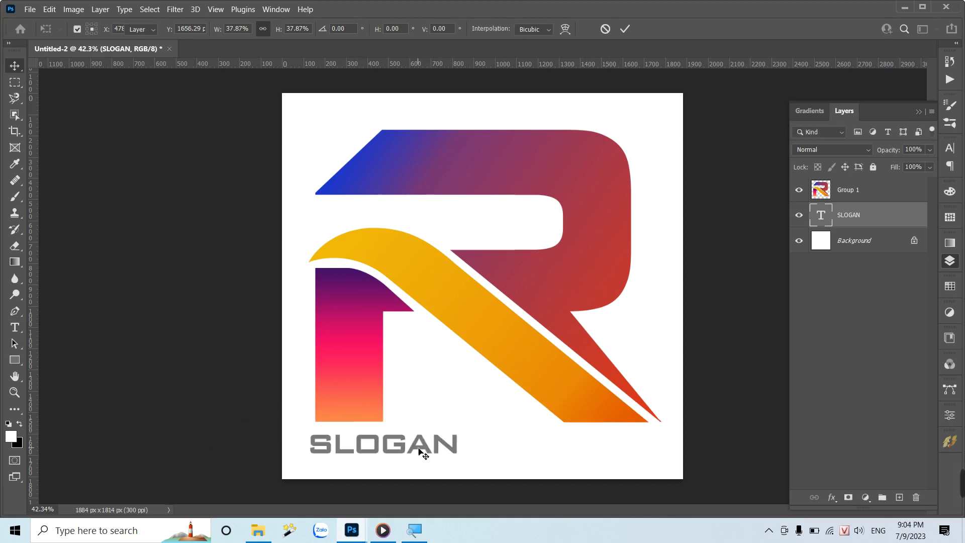
pyautogui.moveTo(433, 449); pyautogui.dragTo(458, 456)
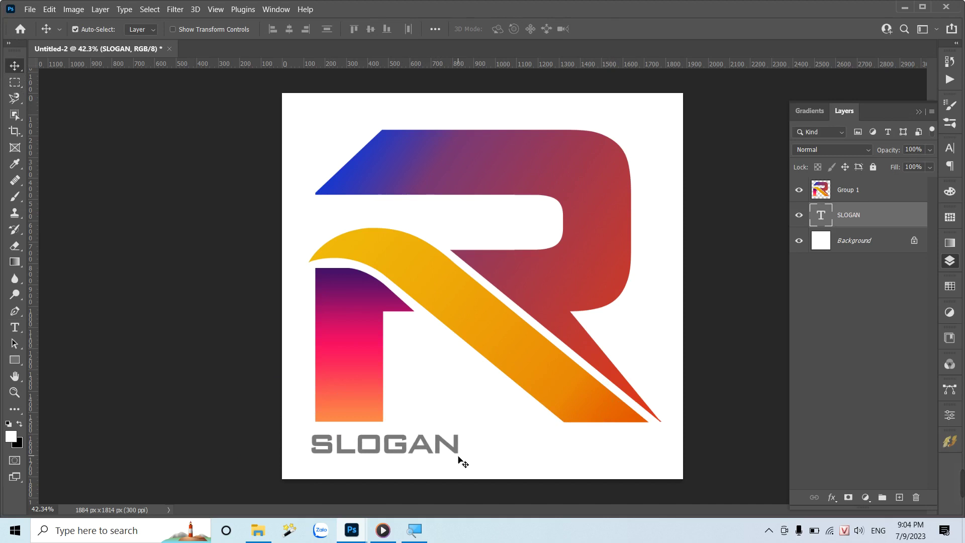
# Replace the SLOGAN placeholder text with 'DIVA CREATIVE'.
pyautogui.doubleClick(400, 447)
pyautogui.hotkey('ctrl', 'a')
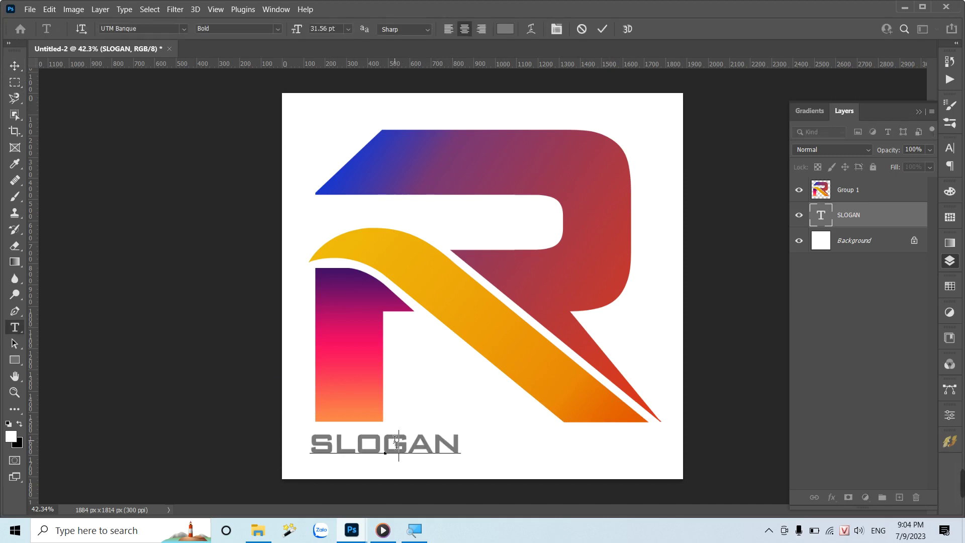
pyautogui.write('DIVA C')
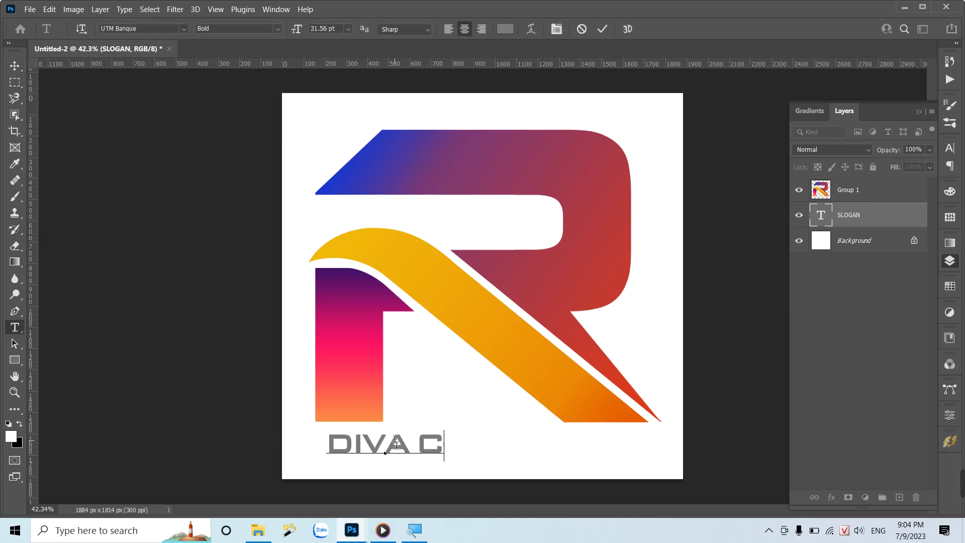
pyautogui.write('REATIVE')
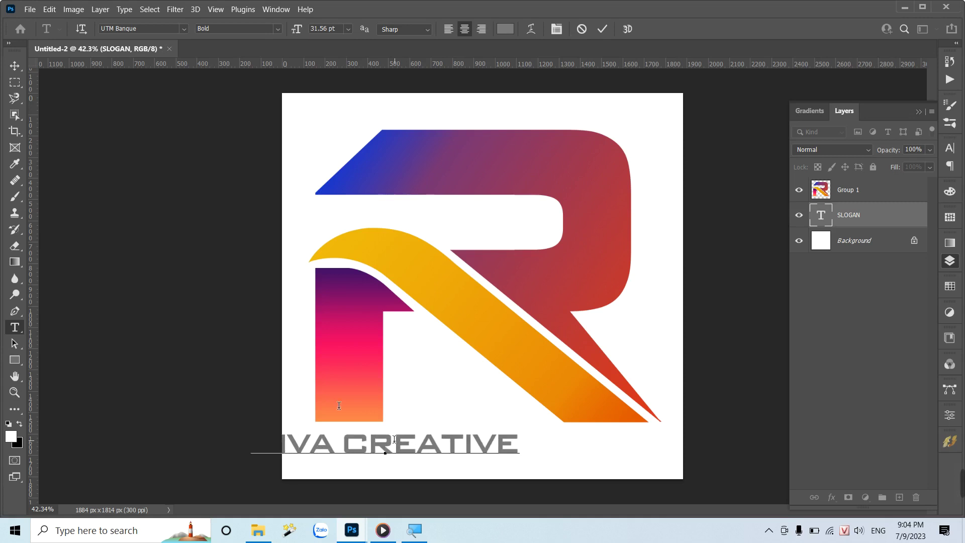
pyautogui.click(14, 65)
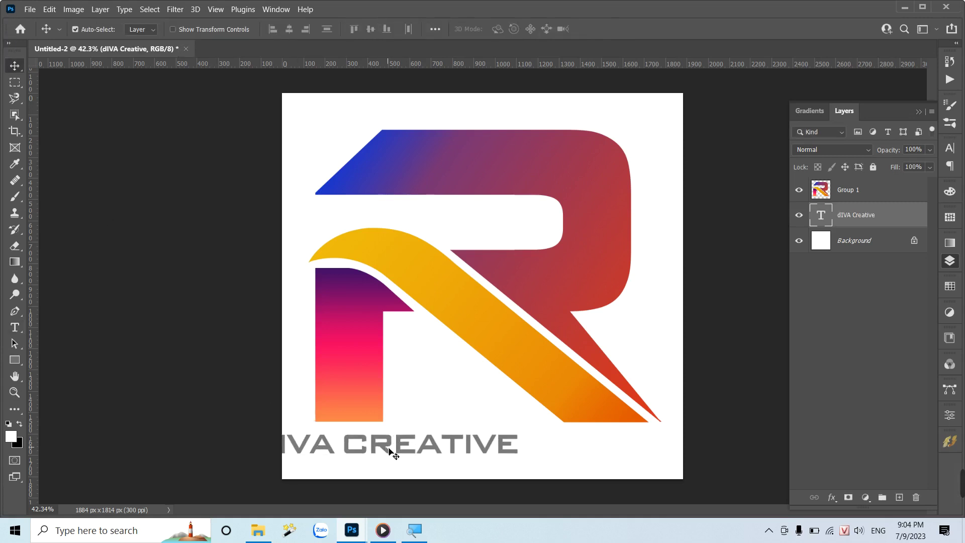
# Shift the DIVA CREATIVE text right so it aligns with the R's left edge.
pyautogui.moveTo(391, 451); pyautogui.dragTo(450, 450)
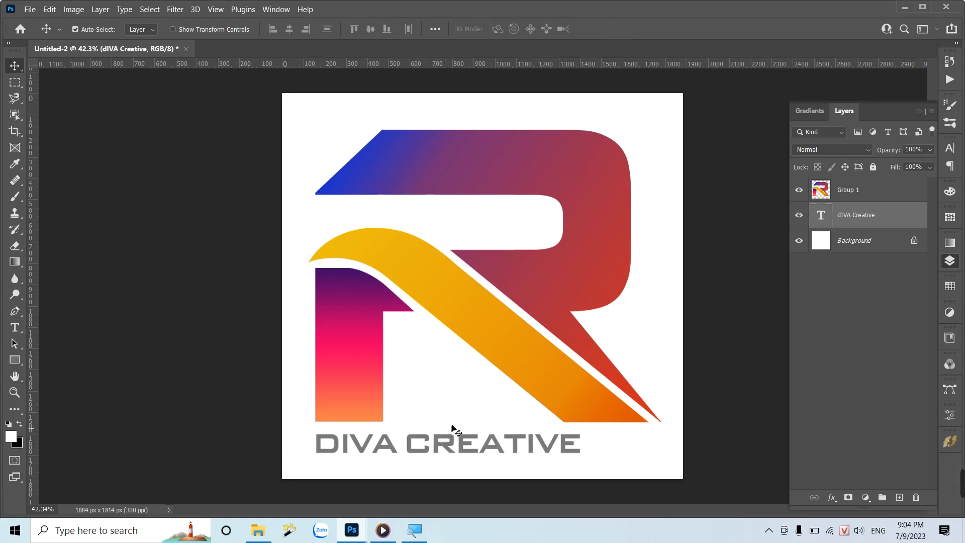
pyautogui.hotkey('ctrl', 't')
pyautogui.press('Return')
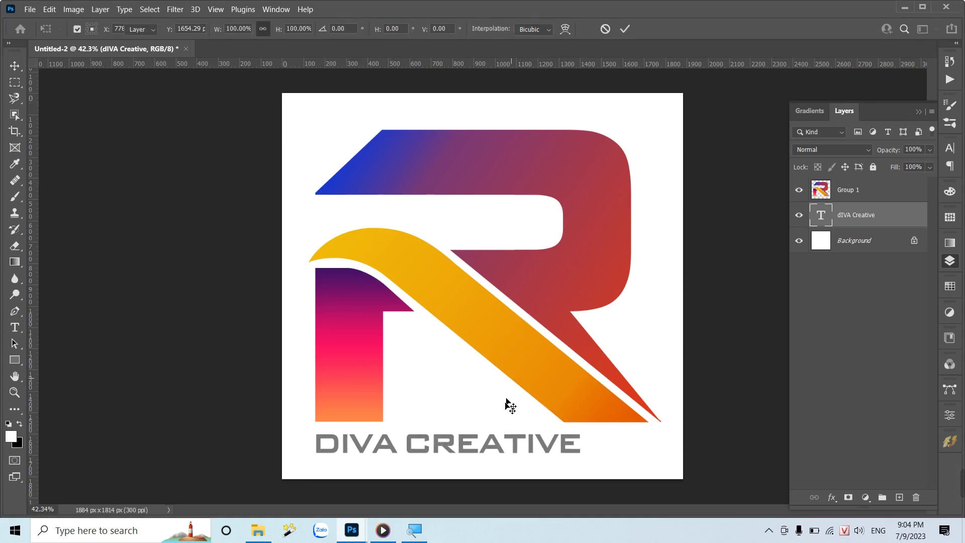
pyautogui.press('t')
pyautogui.press('Return')
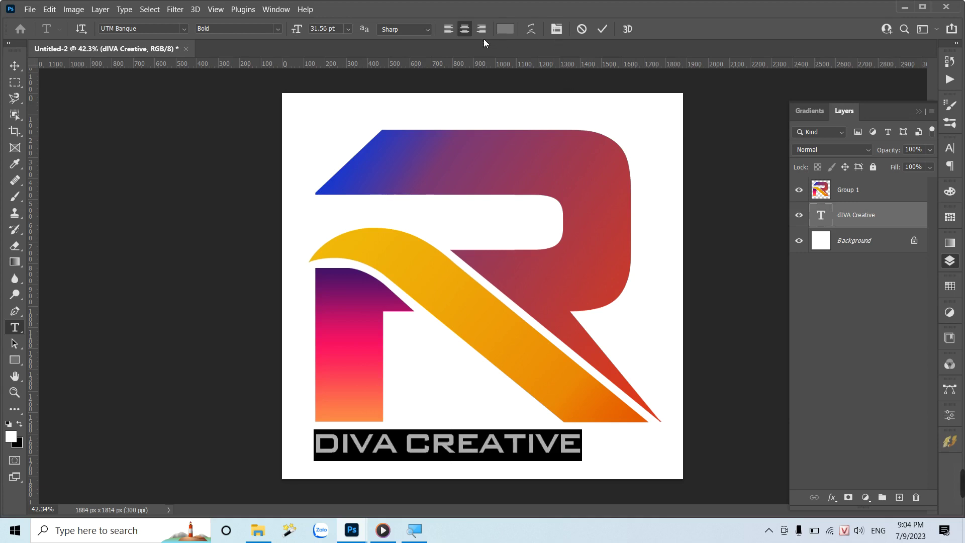
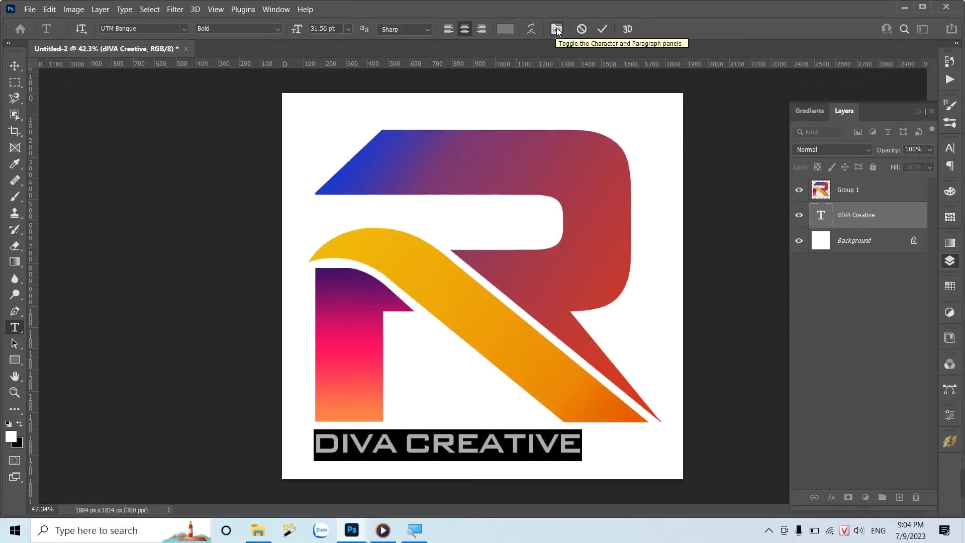
# Give the DIVA CREATIVE tagline 200 tracking and UTM Banque Regular style, and shift it under the R.
pyautogui.click(556, 28)
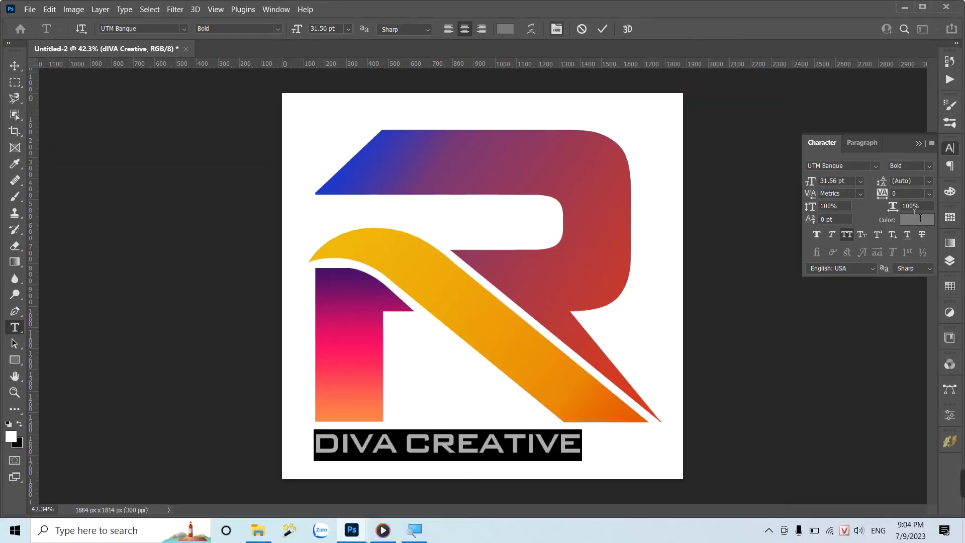
pyautogui.click(928, 194)
pyautogui.click(906, 333)
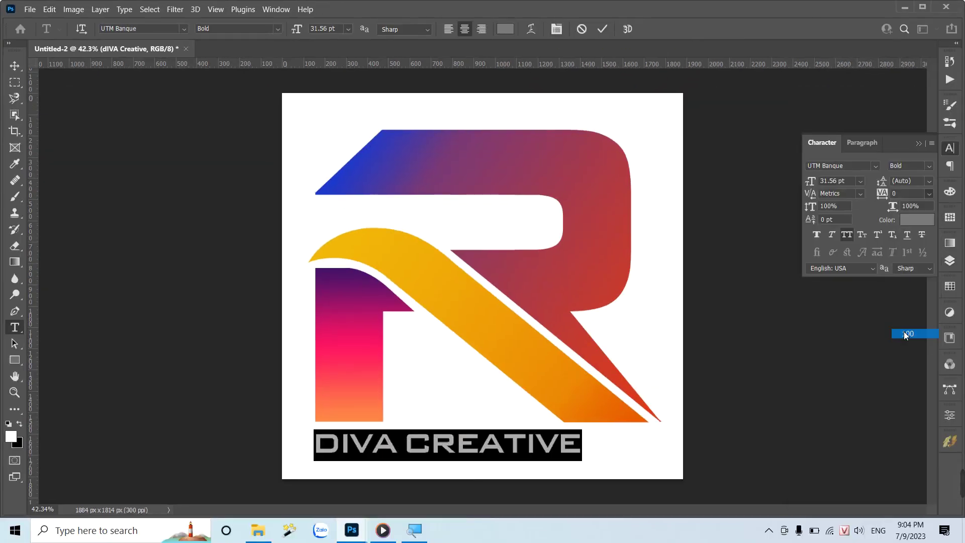
pyautogui.click(929, 194)
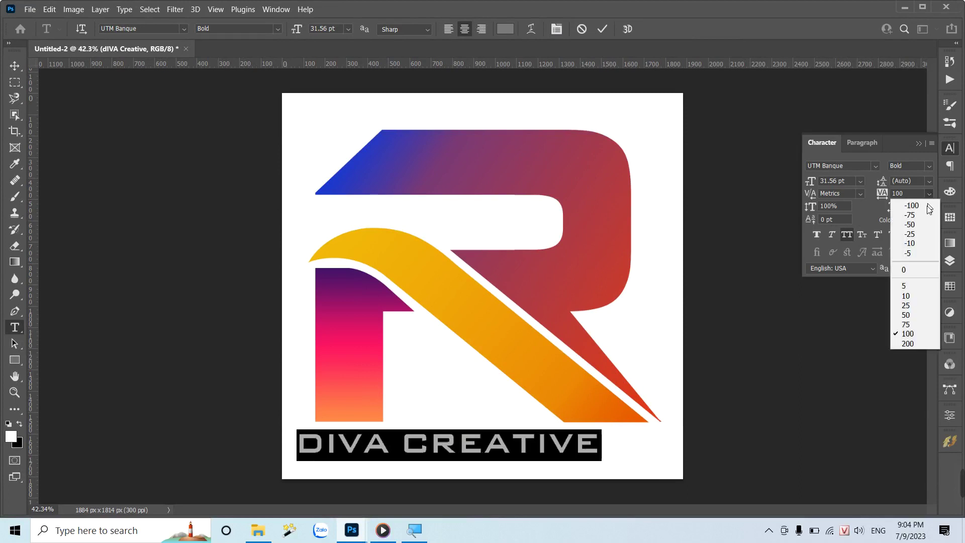
pyautogui.click(906, 344)
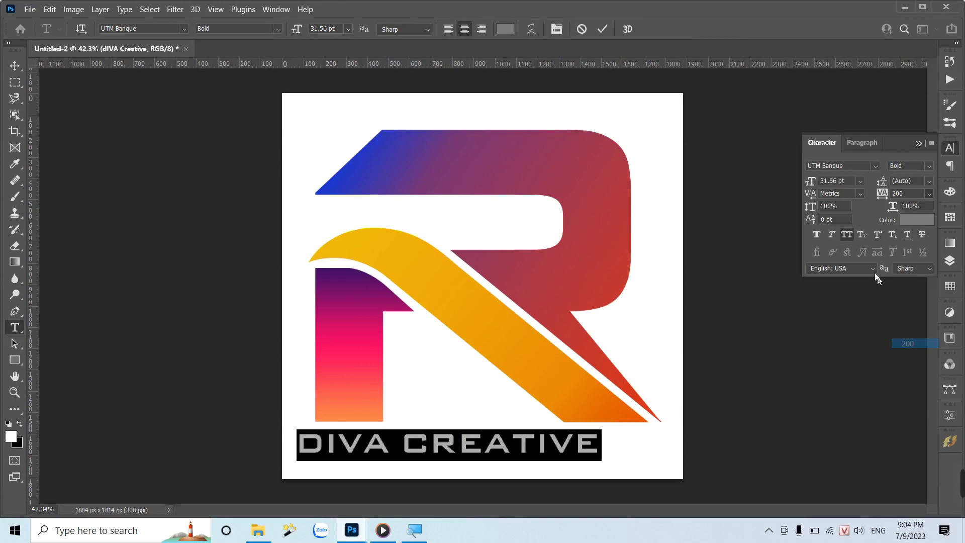
pyautogui.click(928, 165)
pyautogui.click(888, 177)
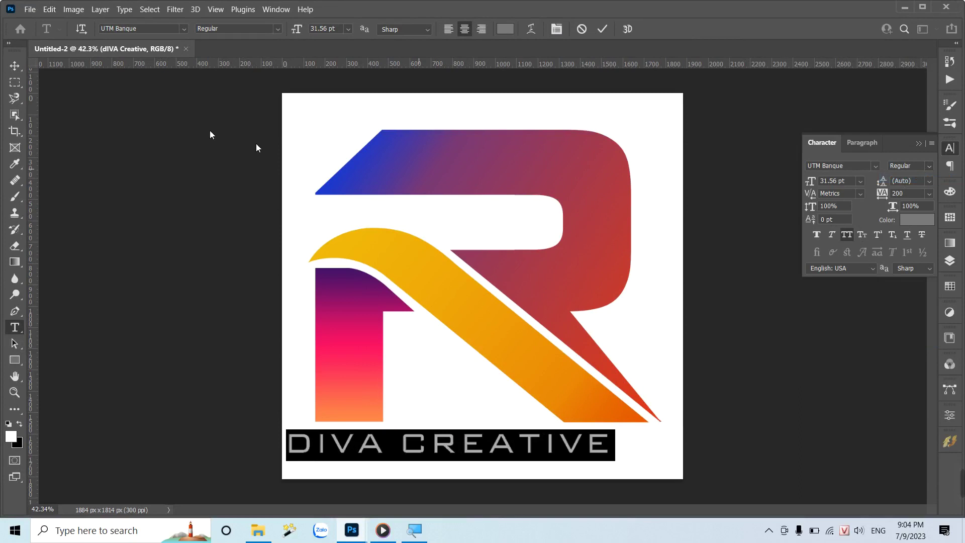
pyautogui.click(15, 65)
pyautogui.moveTo(415, 443)
pyautogui.mouseDown()
pyautogui.moveTo(436, 444)
pyautogui.moveTo(421, 442)
pyautogui.mouseUp()
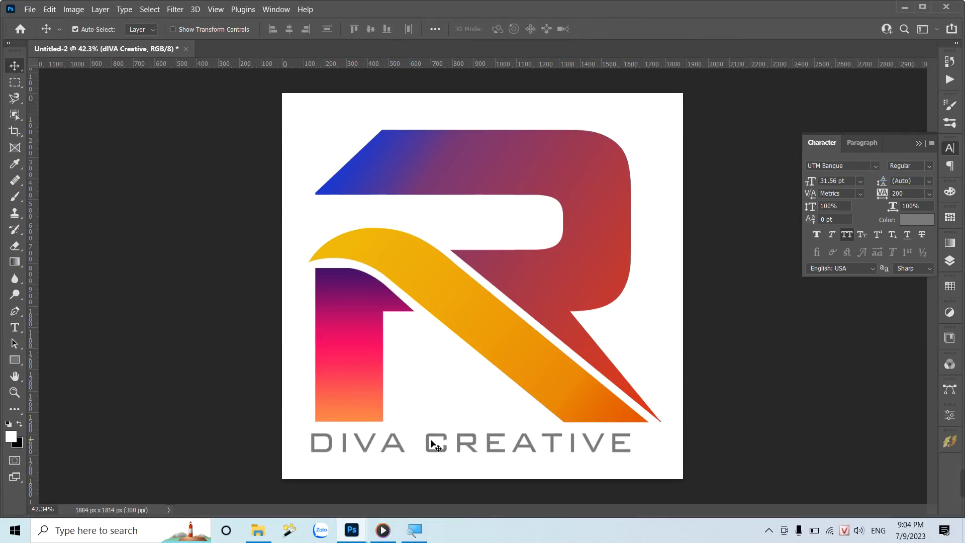
# Nudge the tagline right and stretch it wider to span the full R.
pyautogui.press('Right')
pyautogui.press('Right')
pyautogui.press('Right')
pyautogui.press('Right')
pyautogui.press('Right')
pyautogui.press('Right')
pyautogui.press('Right')
pyautogui.press('Right')
pyautogui.press('Right')
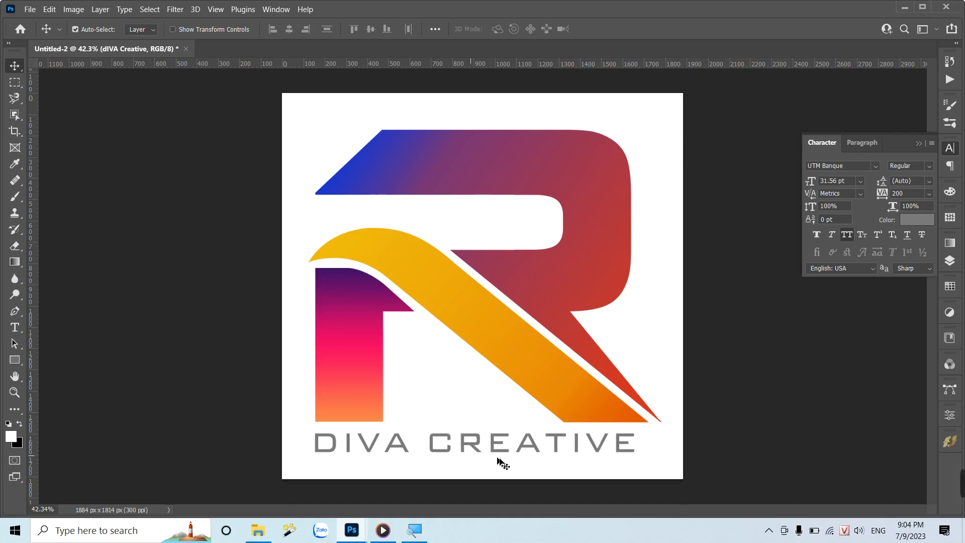
pyautogui.press('Right')
pyautogui.press('Right')
pyautogui.press('Right')
pyautogui.hotkey('ctrl', 't')
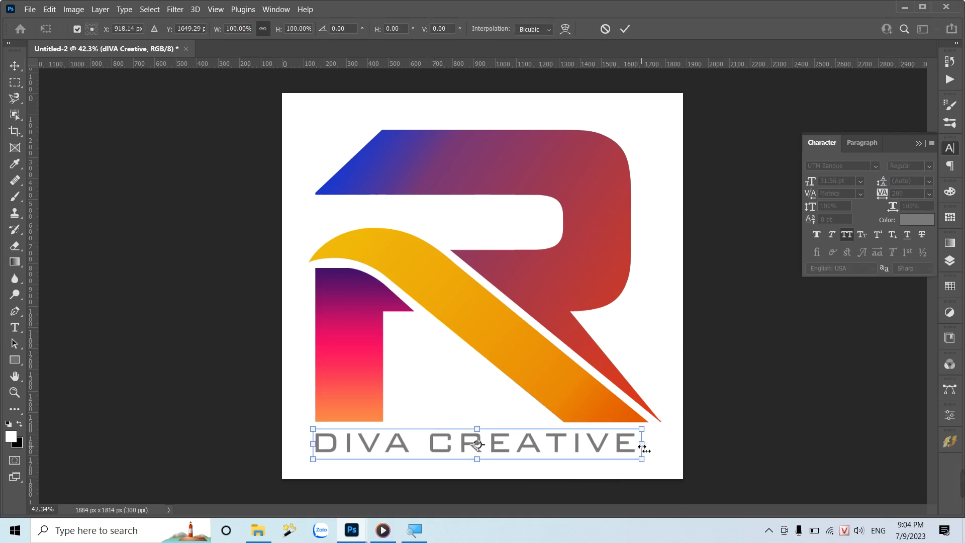
pyautogui.moveTo(640, 451); pyautogui.dragTo(668, 450)
pyautogui.press('Return')
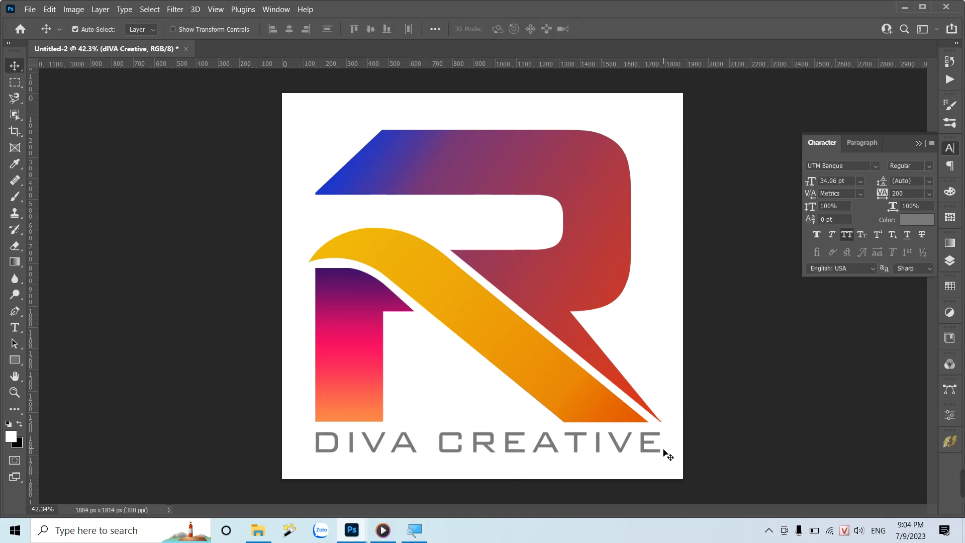
# Nudge the tagline down and lower its layer opacity for a paler grey.
pyautogui.press('Down')
pyautogui.press('Down')
pyautogui.press('Down')
pyautogui.press('Down')
pyautogui.press('Down')
pyautogui.press('Down')
pyautogui.press('Down')
pyautogui.press('Down')
pyautogui.press('Down')
pyautogui.press('3')
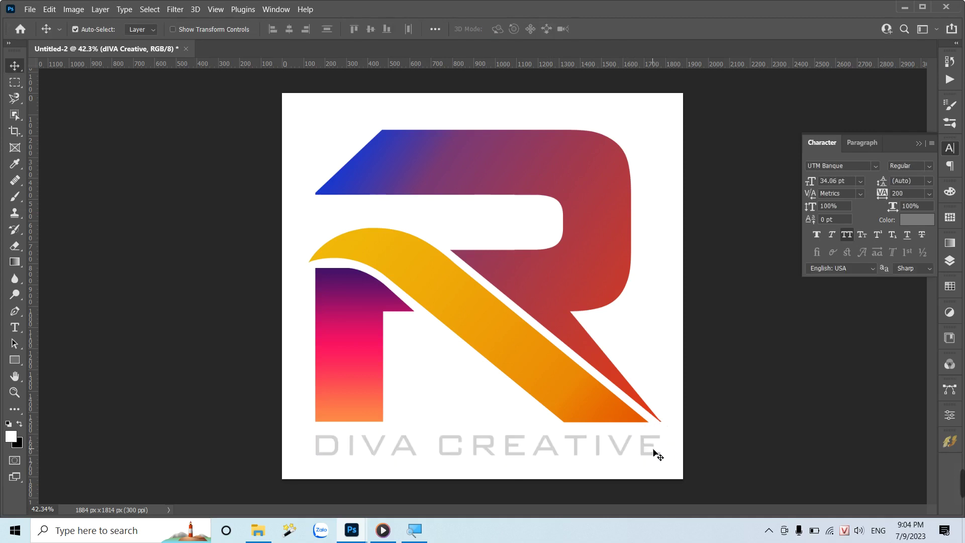
pyautogui.press('5')
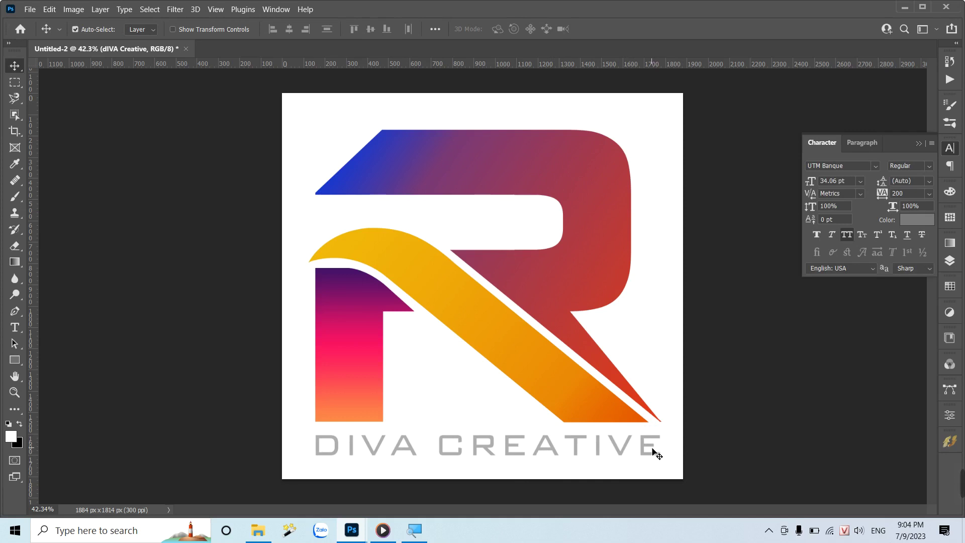
# Save the logo as JPEG 'Logo R2' in the 4x folder, replacing the existing file.
pyautogui.hotkey('ctrl', 's')
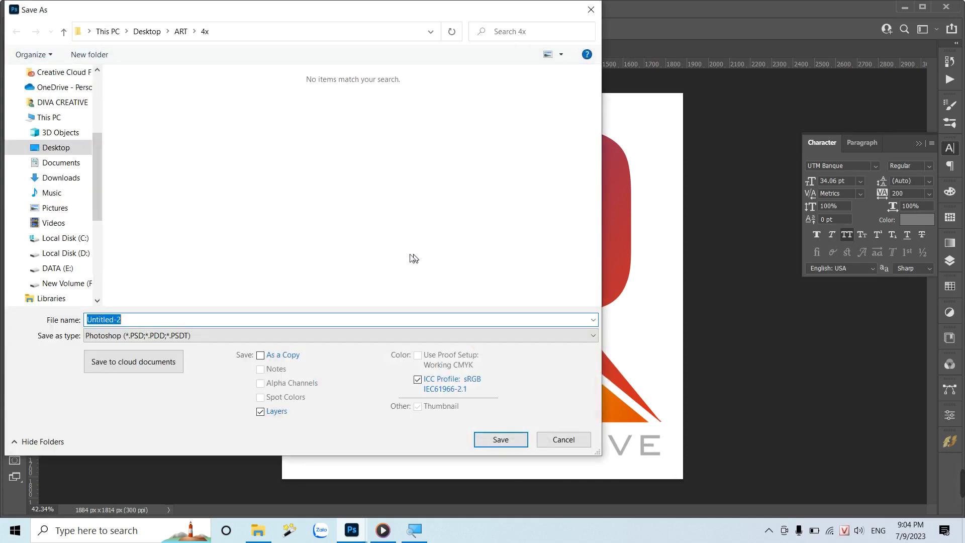
pyautogui.click(213, 335)
pyautogui.press('j')
pyautogui.press('Return')
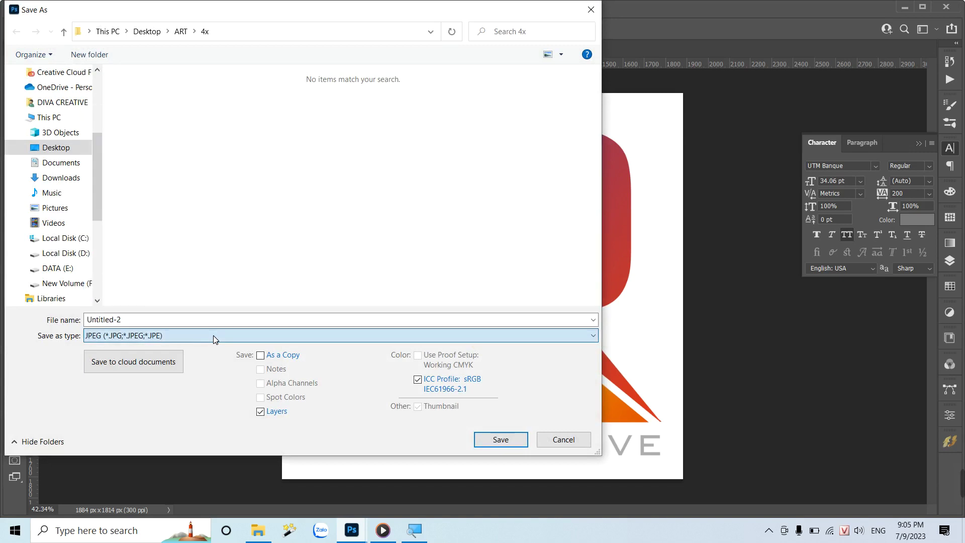
pyautogui.click(143, 114)
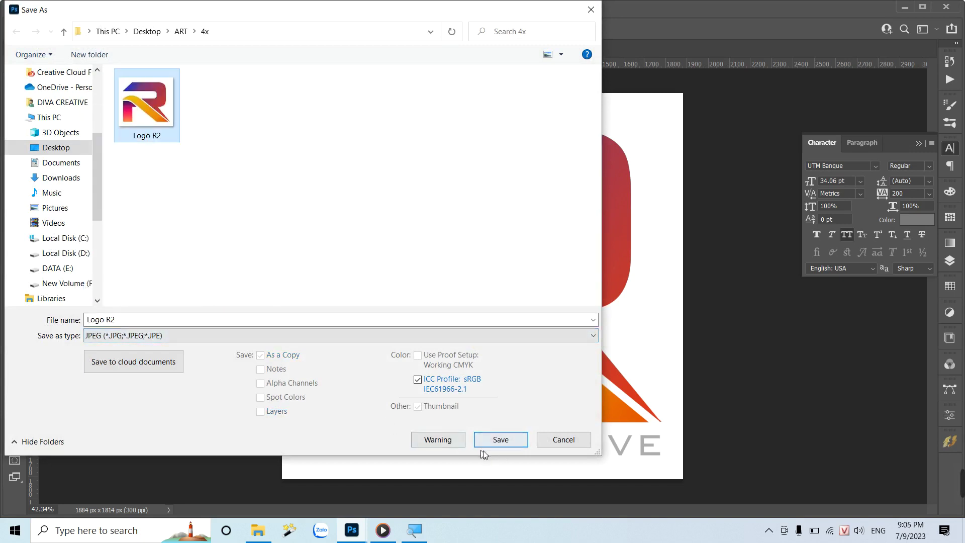
pyautogui.click(497, 440)
pyautogui.click(518, 264)
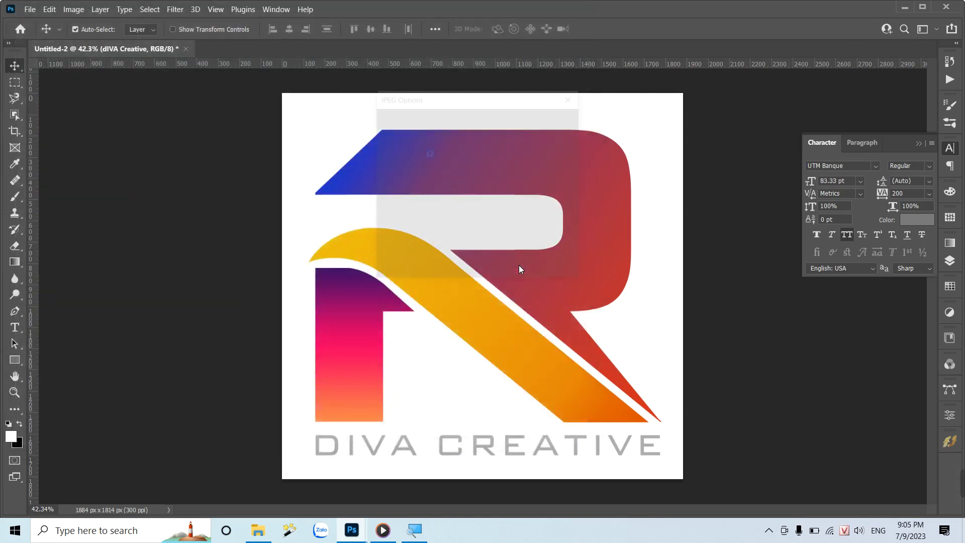
pyautogui.click(551, 122)
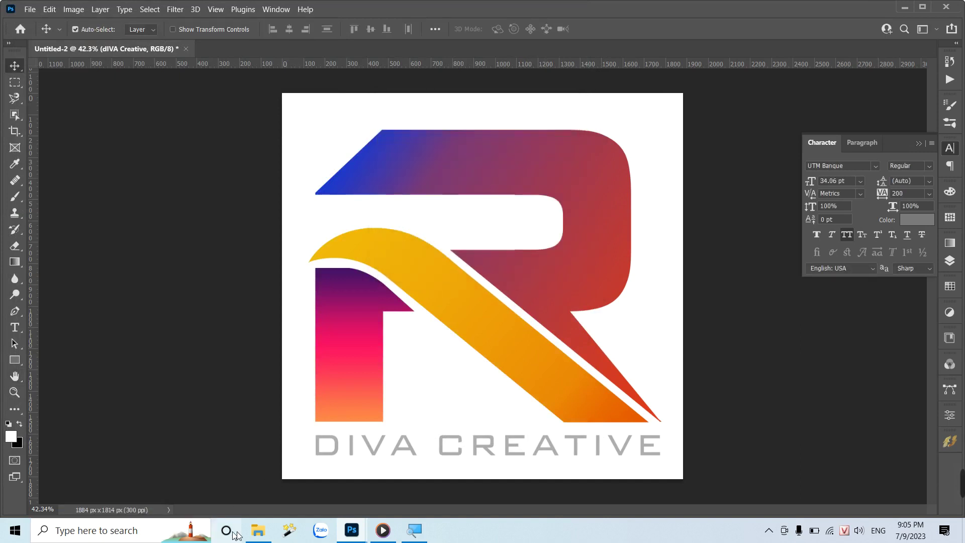
pyautogui.click(258, 530)
# Preview the saved Logo R2.jpg, close it, and return to the Photoshop logo document.
pyautogui.doubleClick(447, 179)
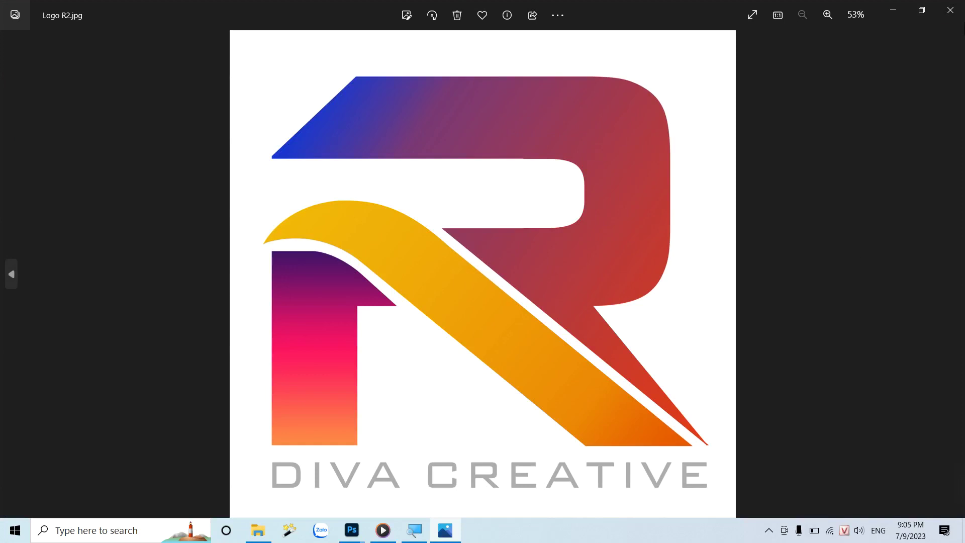
pyautogui.click(951, 11)
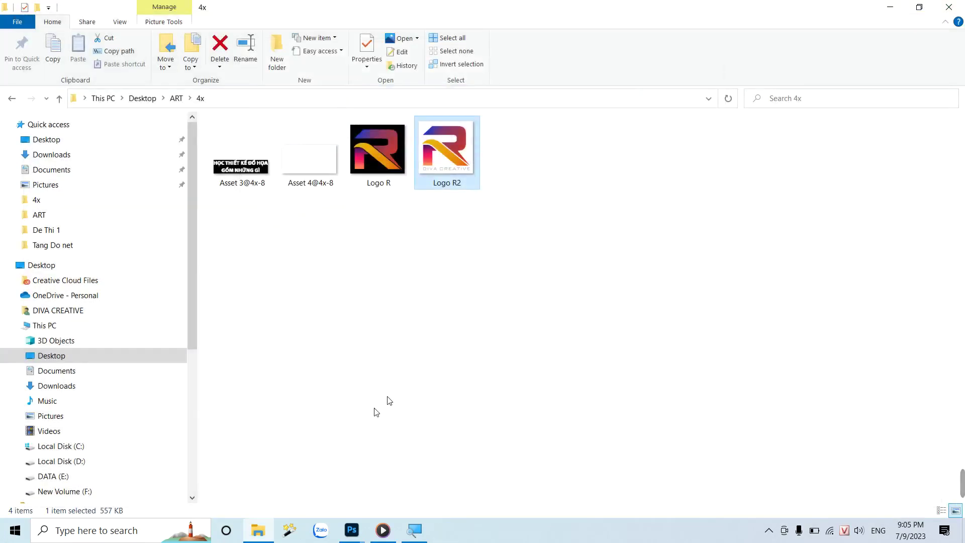
pyautogui.moveTo(351, 530)
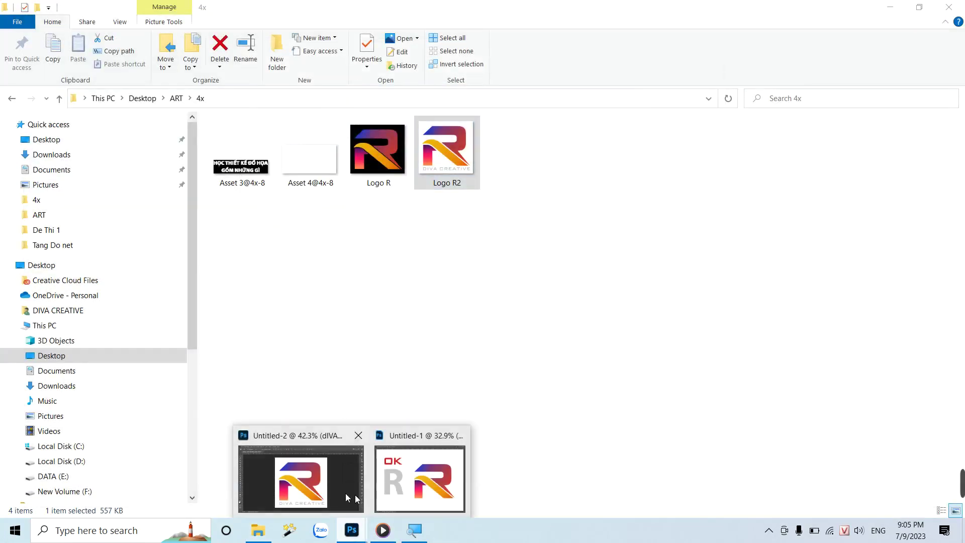
pyautogui.click(315, 497)
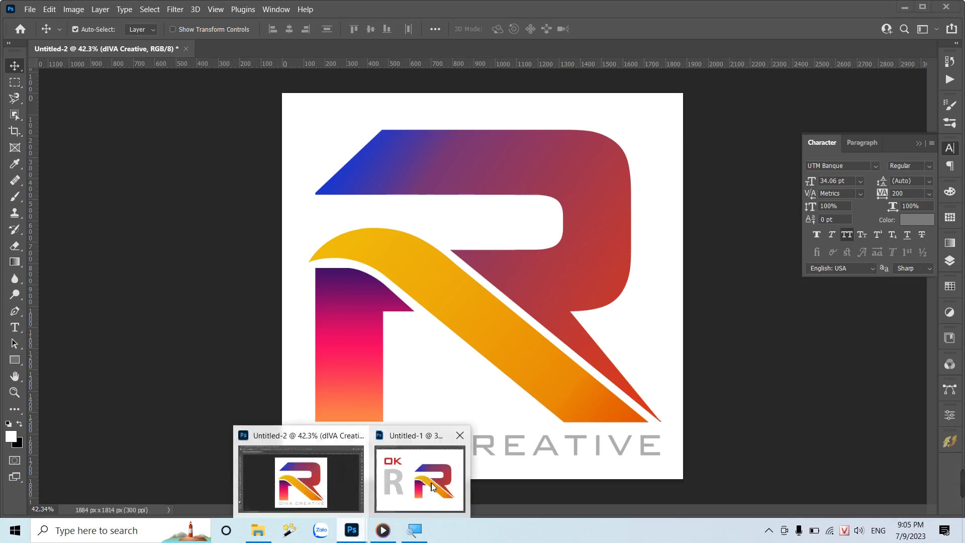
# Switch to Untitled-1, enlarge it, and toggle the OK layer's visibility to compare.
pyautogui.click(415, 478)
pyautogui.click(949, 261)
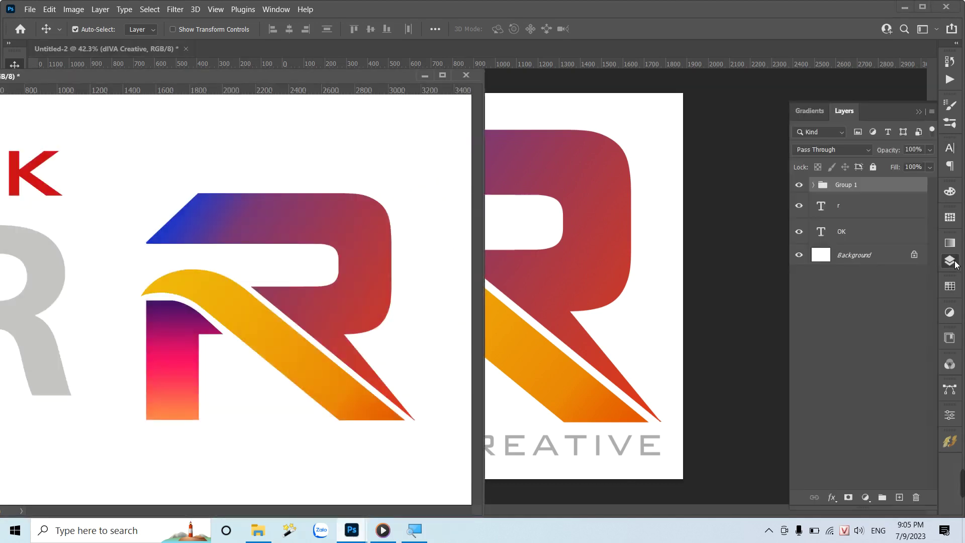
pyautogui.click(445, 76)
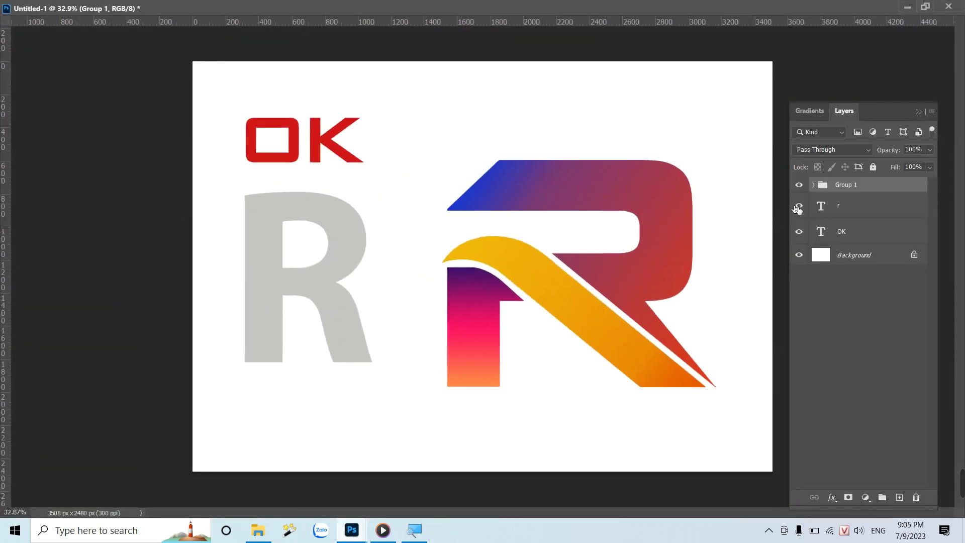
pyautogui.click(799, 233)
pyautogui.click(799, 232)
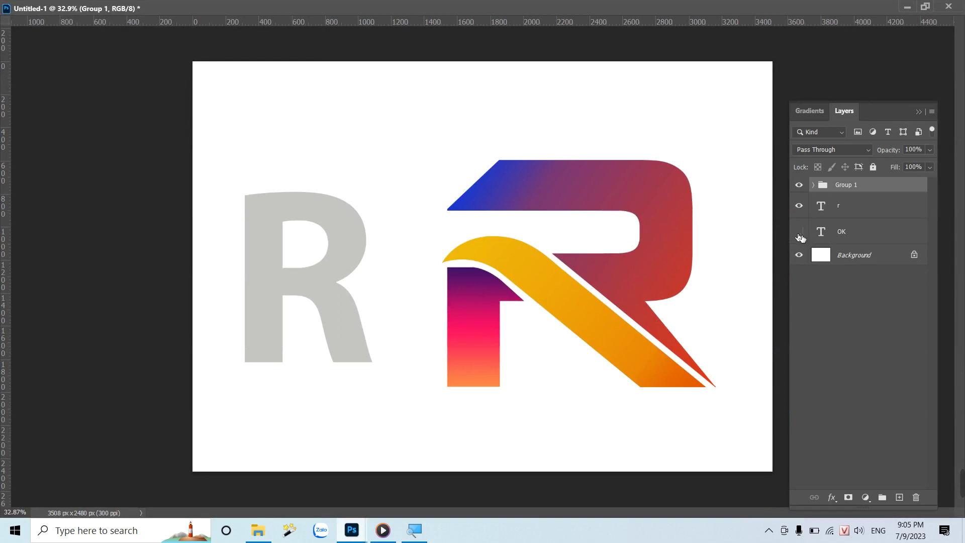
pyautogui.click(799, 233)
pyautogui.click(799, 232)
# Restore Untitled-1 to a floating window and centre it on screen.
pyautogui.press('Tab')
pyautogui.press('Tab')
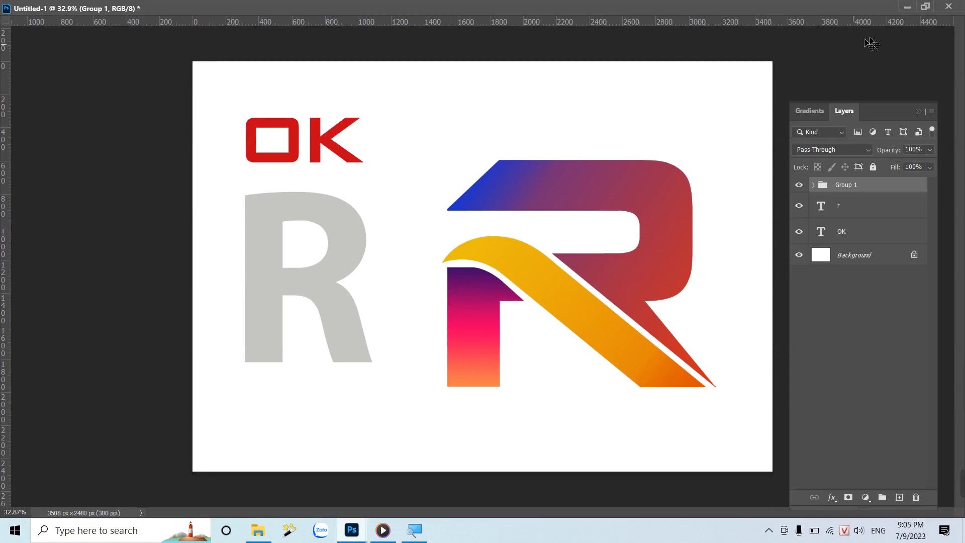
pyautogui.click(924, 7)
pyautogui.moveTo(394, 82); pyautogui.dragTo(594, 68)
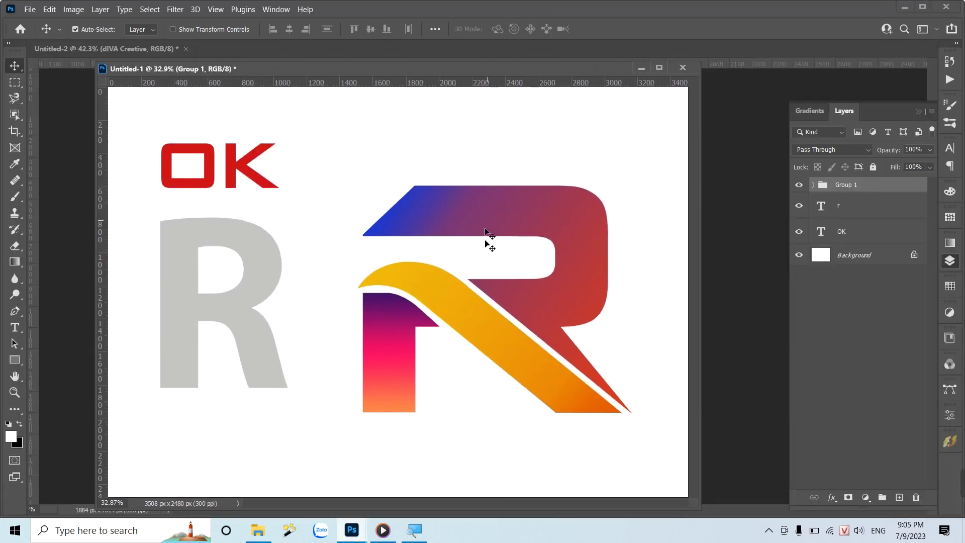
pyautogui.moveTo(411, 71); pyautogui.dragTo(410, 79)
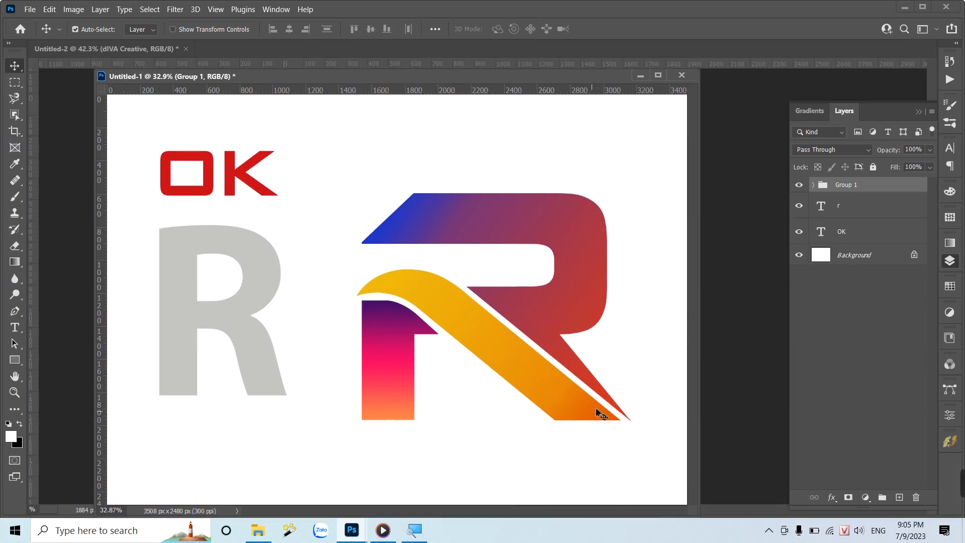
# Add a 'THANK YOU' text line below the two R logos.
pyautogui.press('t')
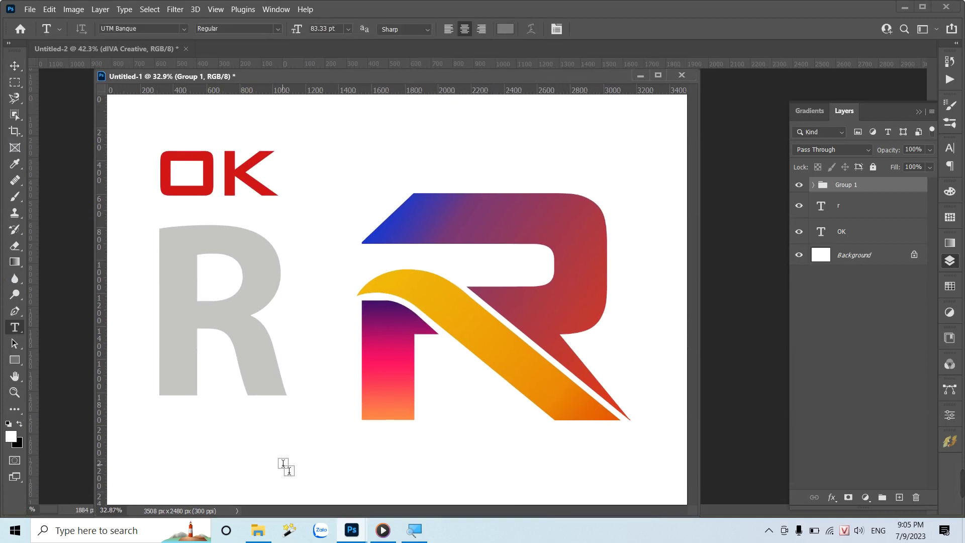
pyautogui.click(284, 466)
pyautogui.write('THANK ')
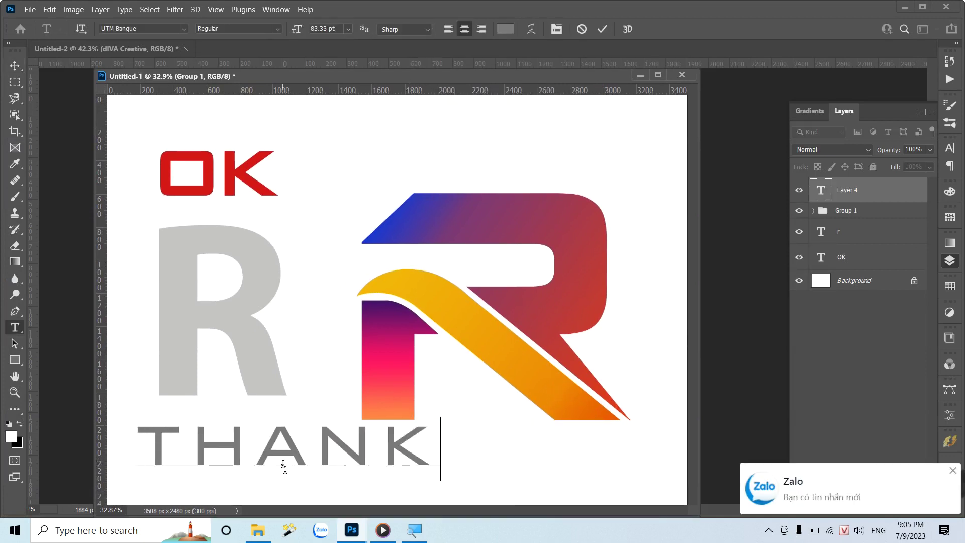
pyautogui.write('YOUT')
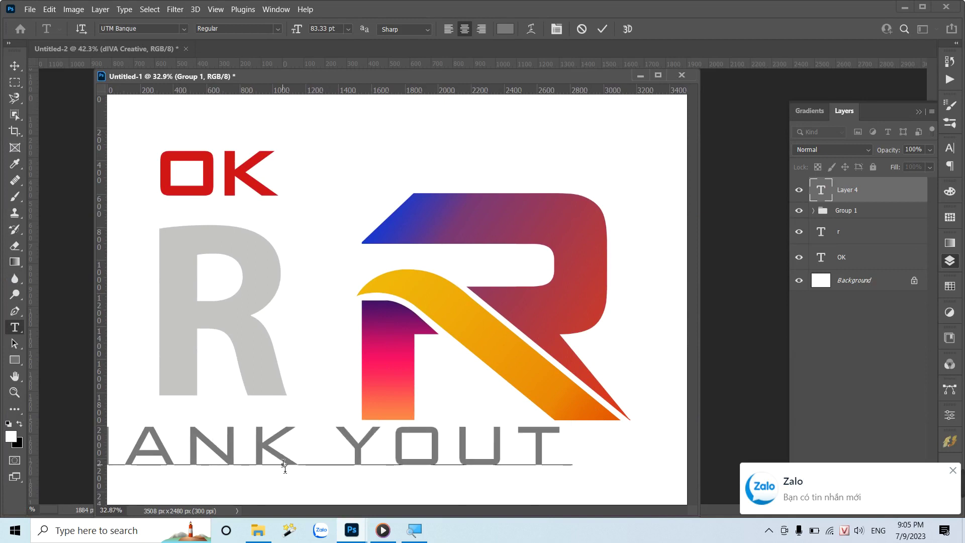
pyautogui.press('BackSpace')
pyautogui.click(257, 481)
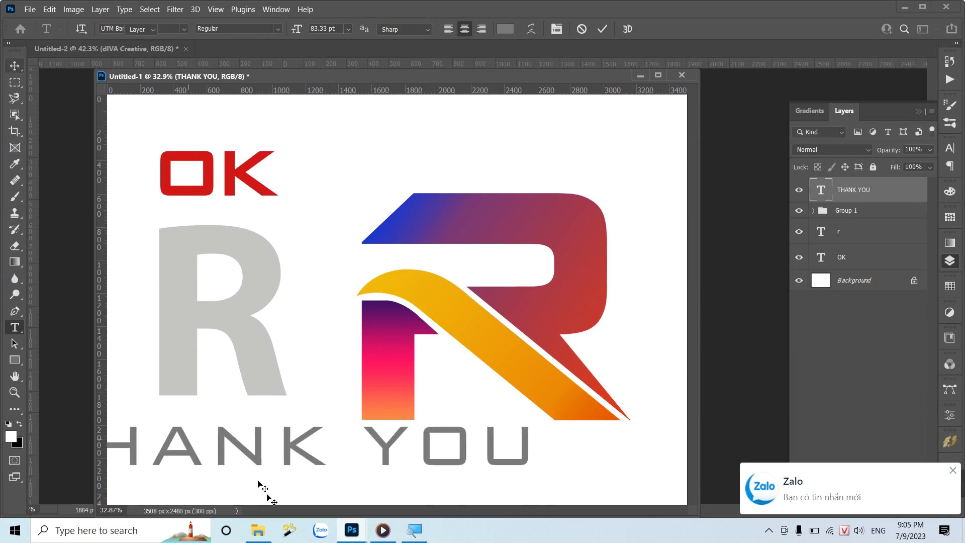
# Move THANK YOU onto the canvas bottom and toggle its visibility to compare.
pyautogui.press('v')
pyautogui.moveTo(256, 457); pyautogui.dragTo(383, 470)
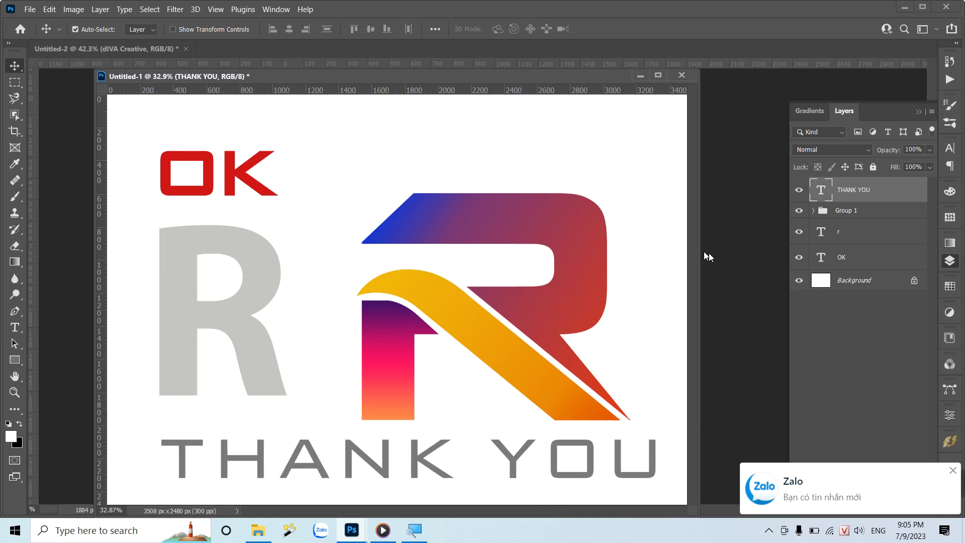
pyautogui.click(800, 192)
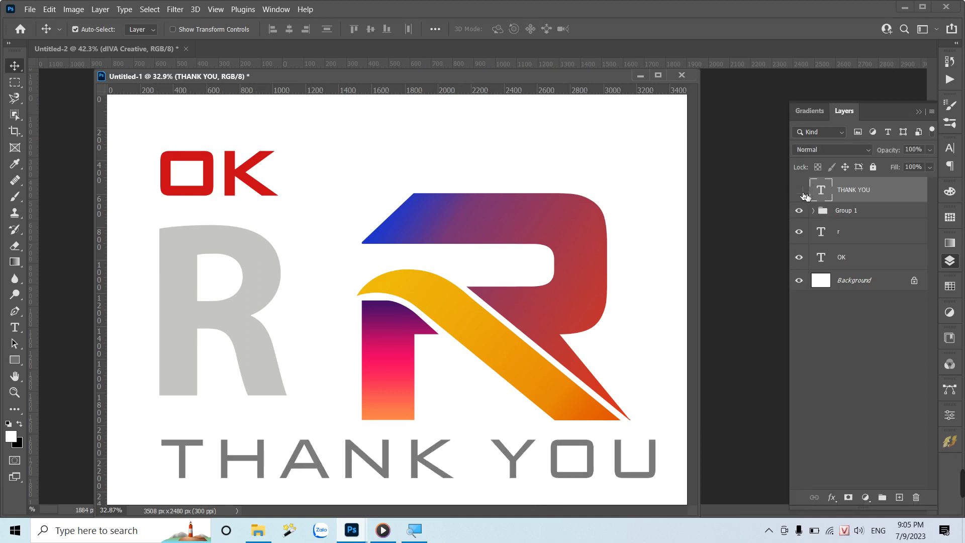
pyautogui.click(800, 192)
pyautogui.click(800, 191)
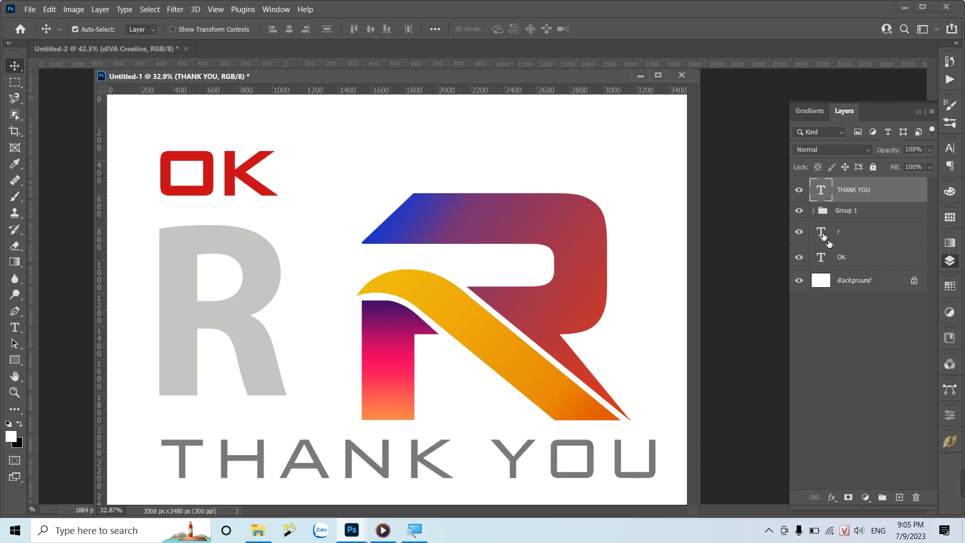